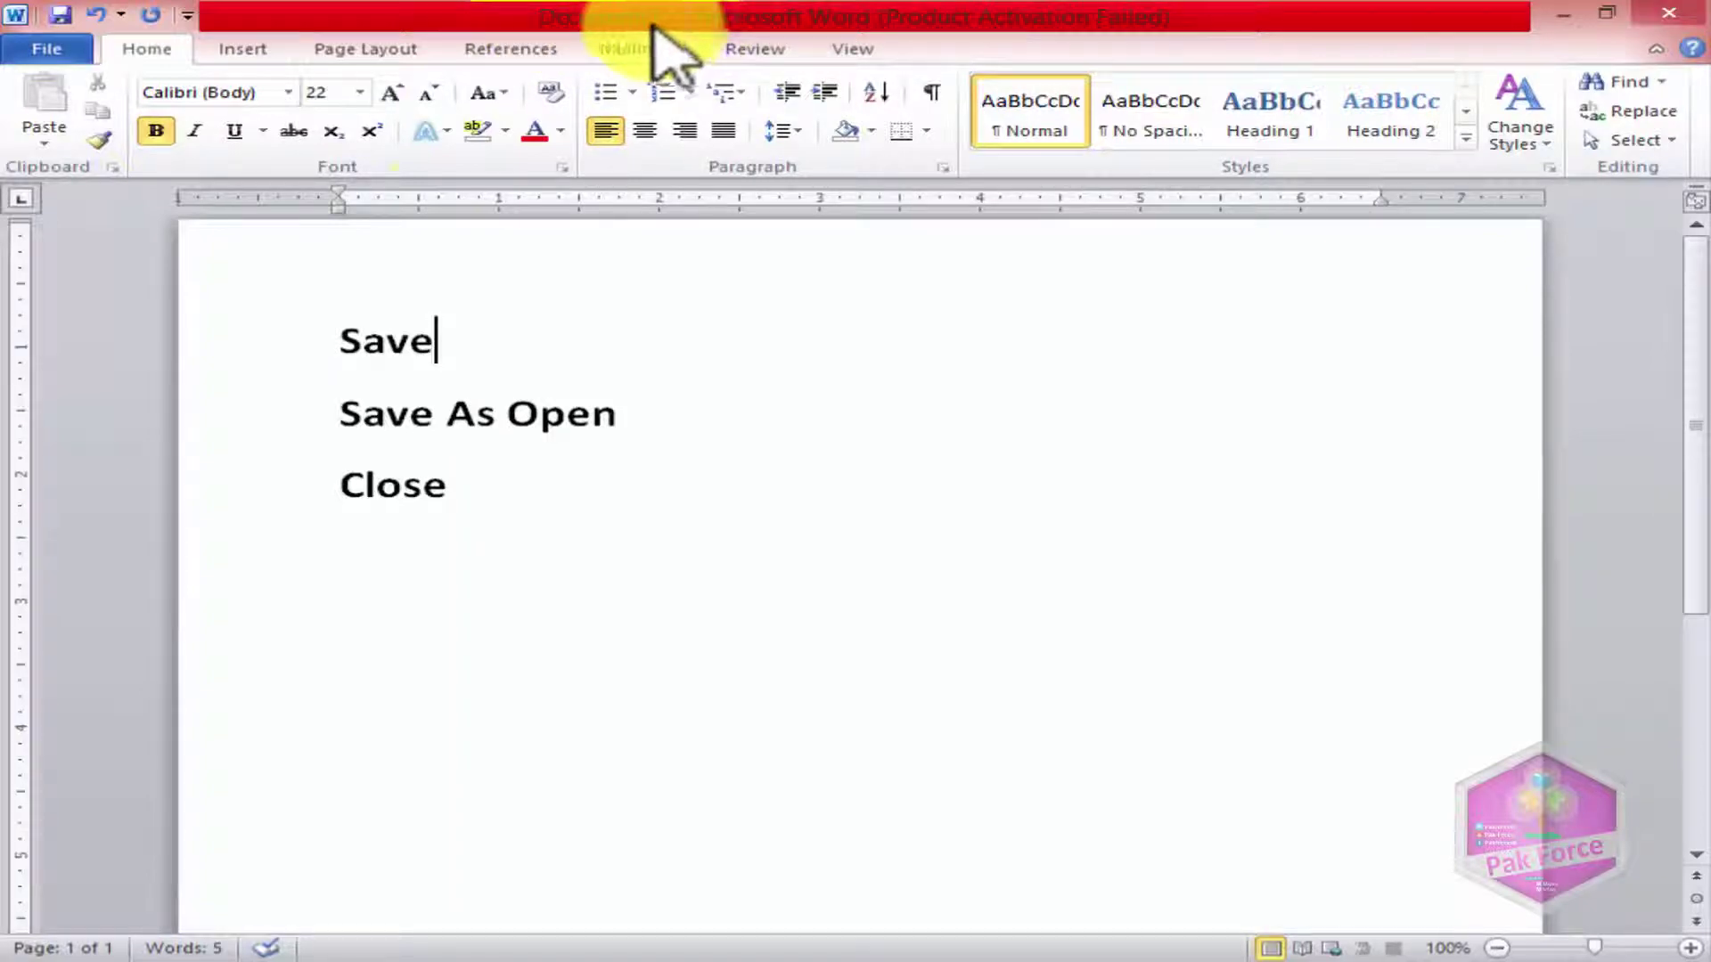
Step: Select and deselect 'Save' on the first bold line, leaving the cursor after it
left_click_drag(446, 338, 336, 334)
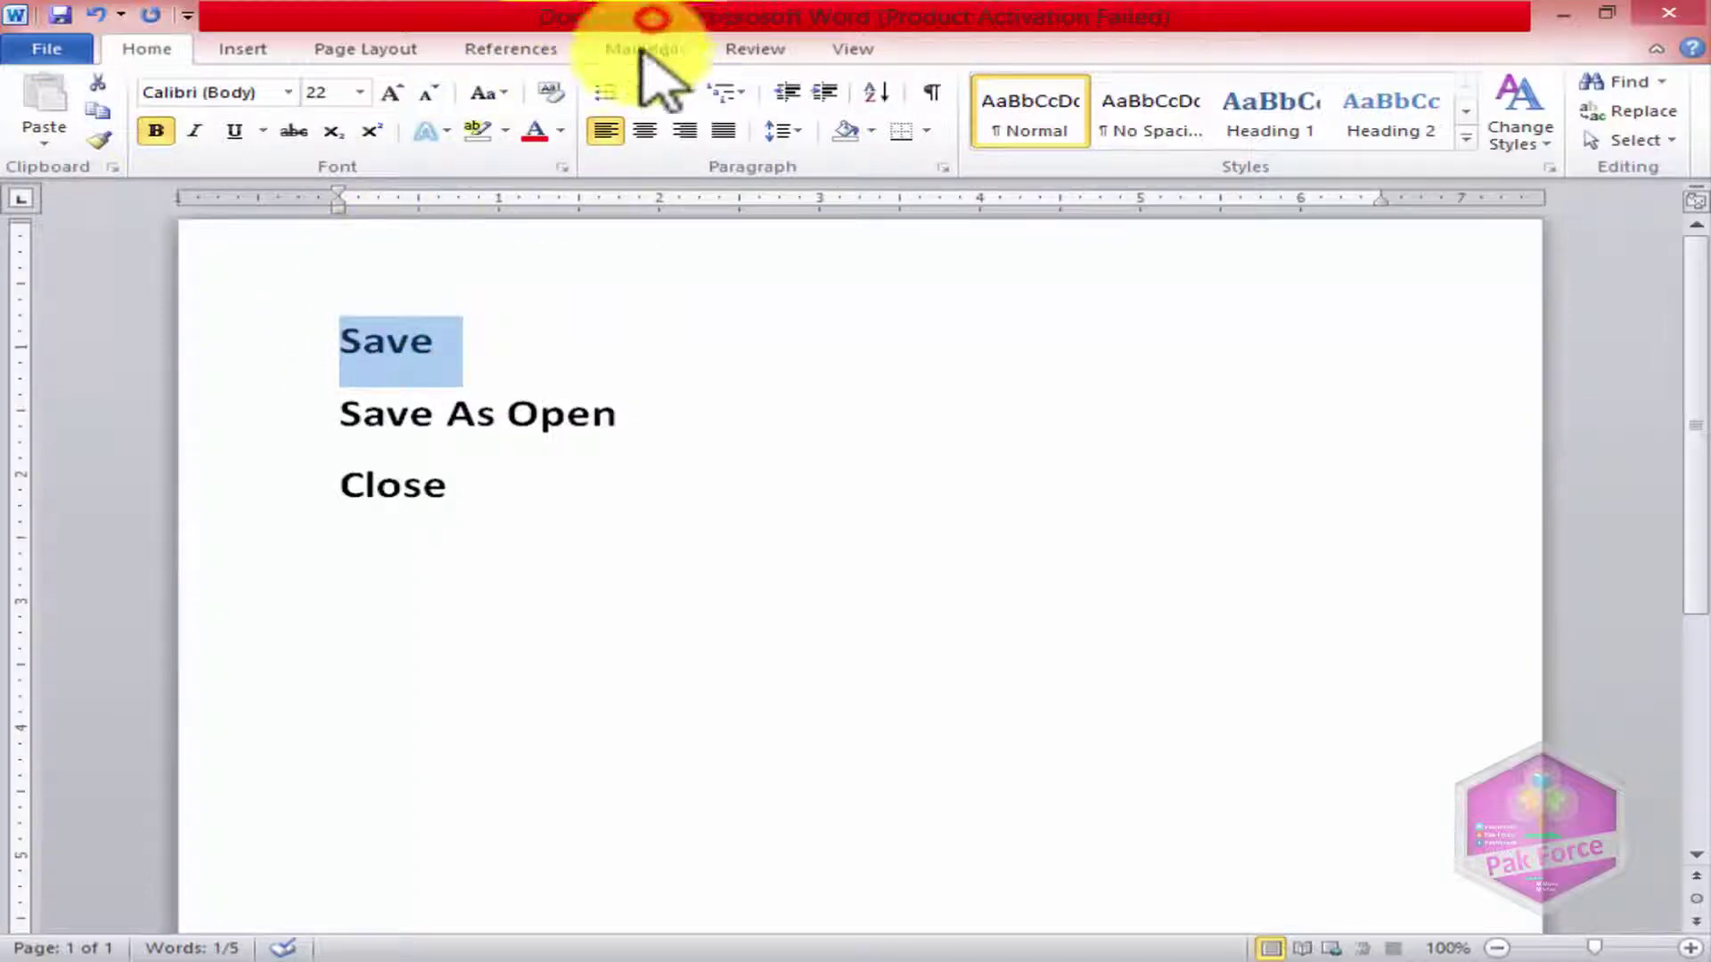
left_click(511, 319)
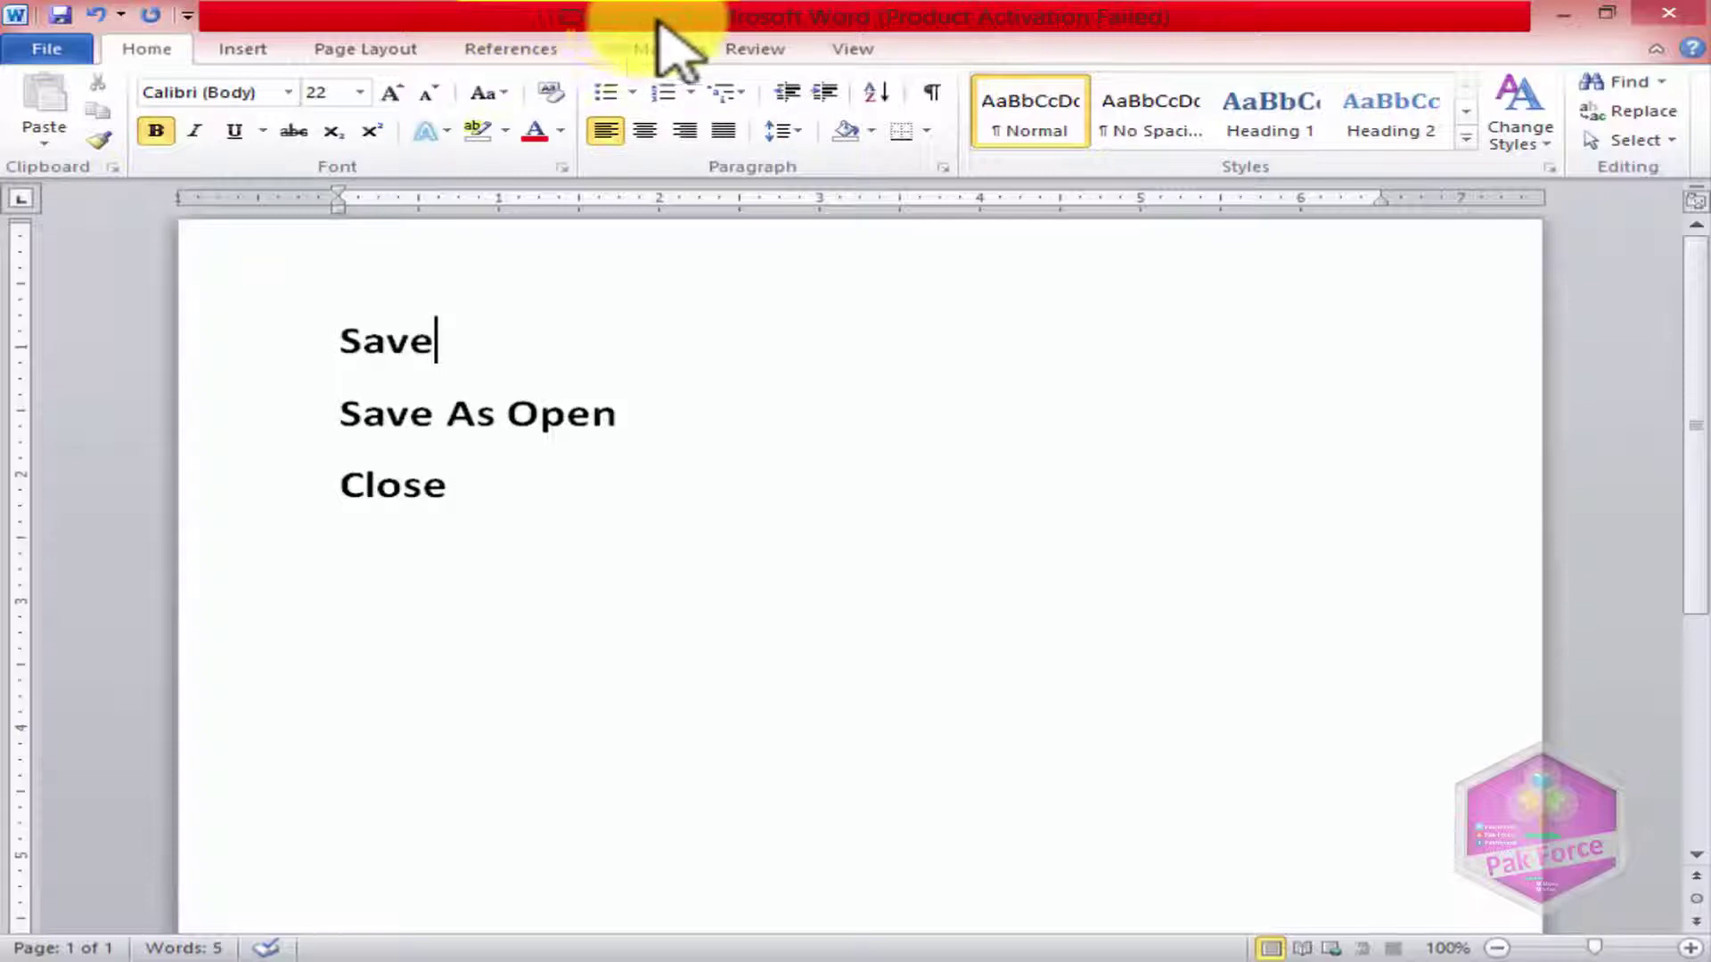
left_click(489, 339)
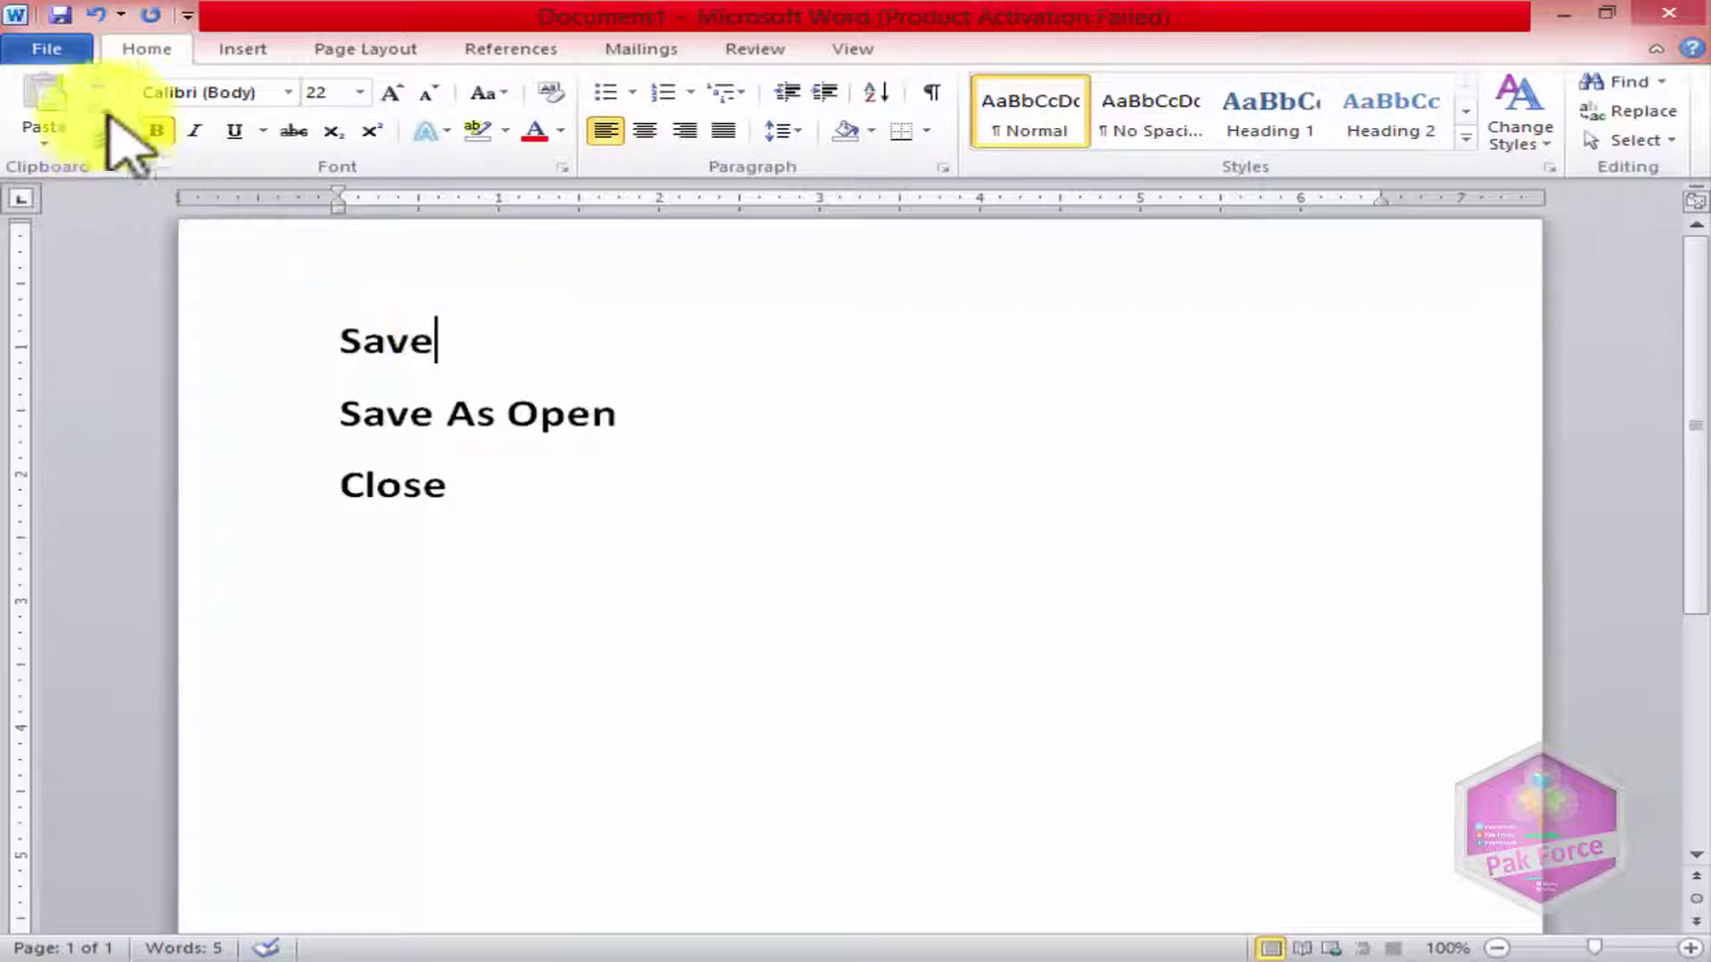
Step: Save the new document to the Desktop with the file name Pakforce66
left_click(61, 51)
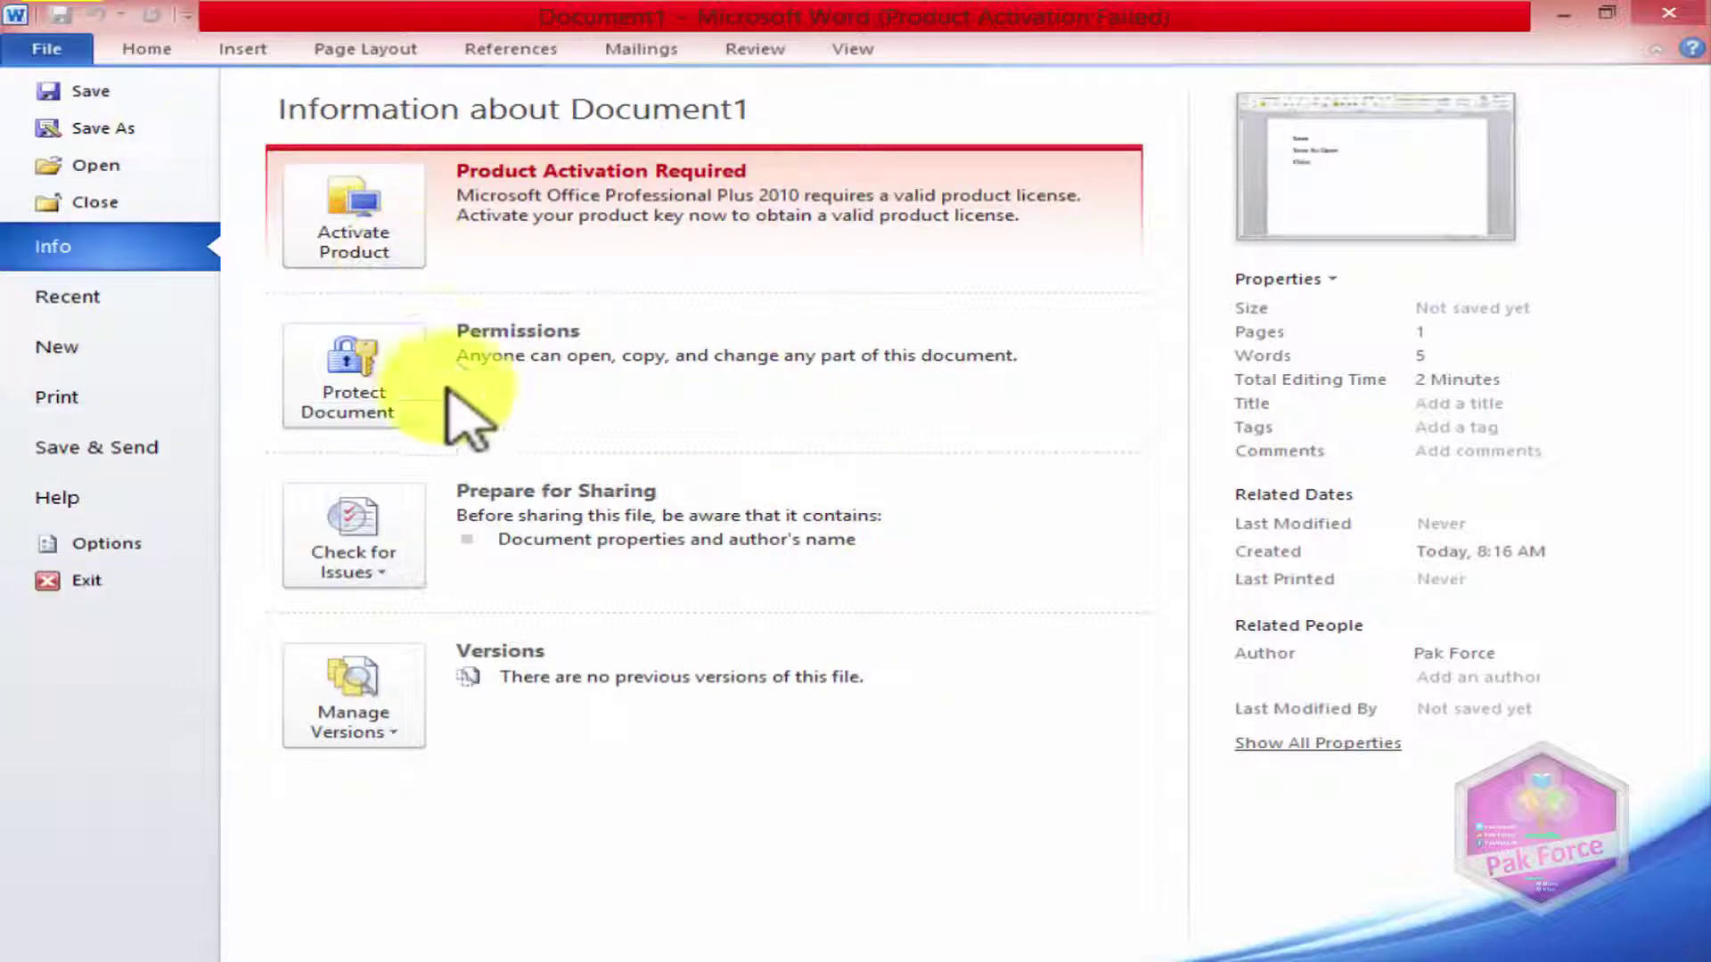
left_click(92, 91)
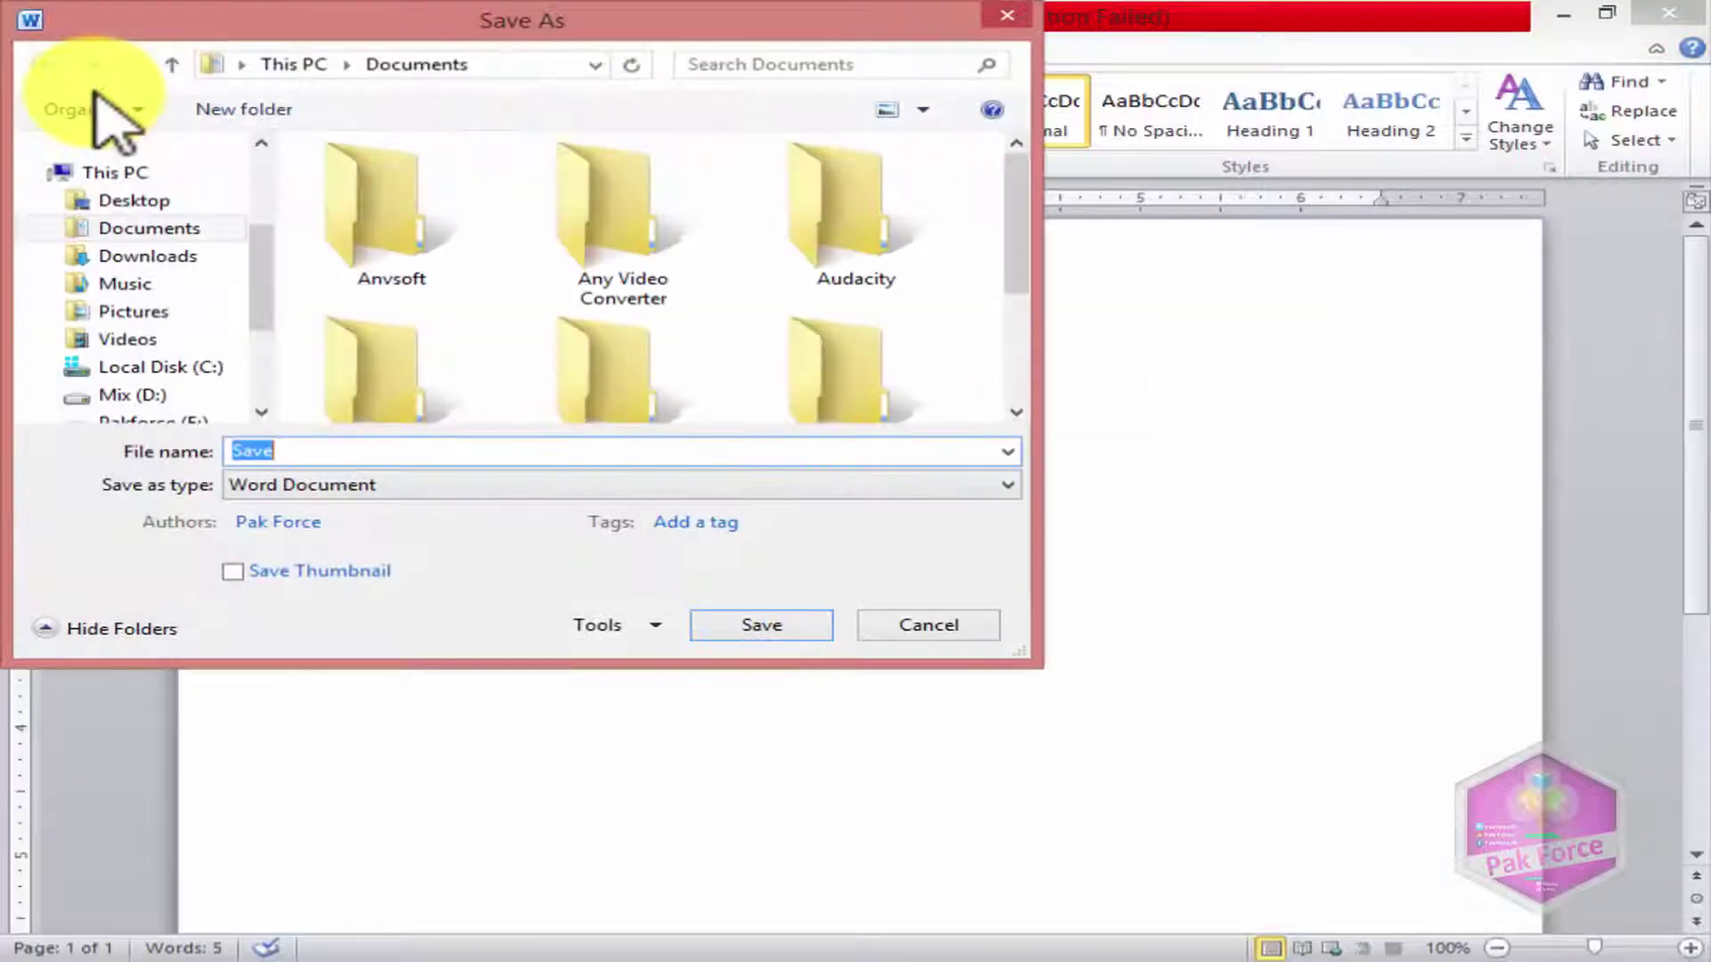
left_click_drag(200, 32, 449, 177)
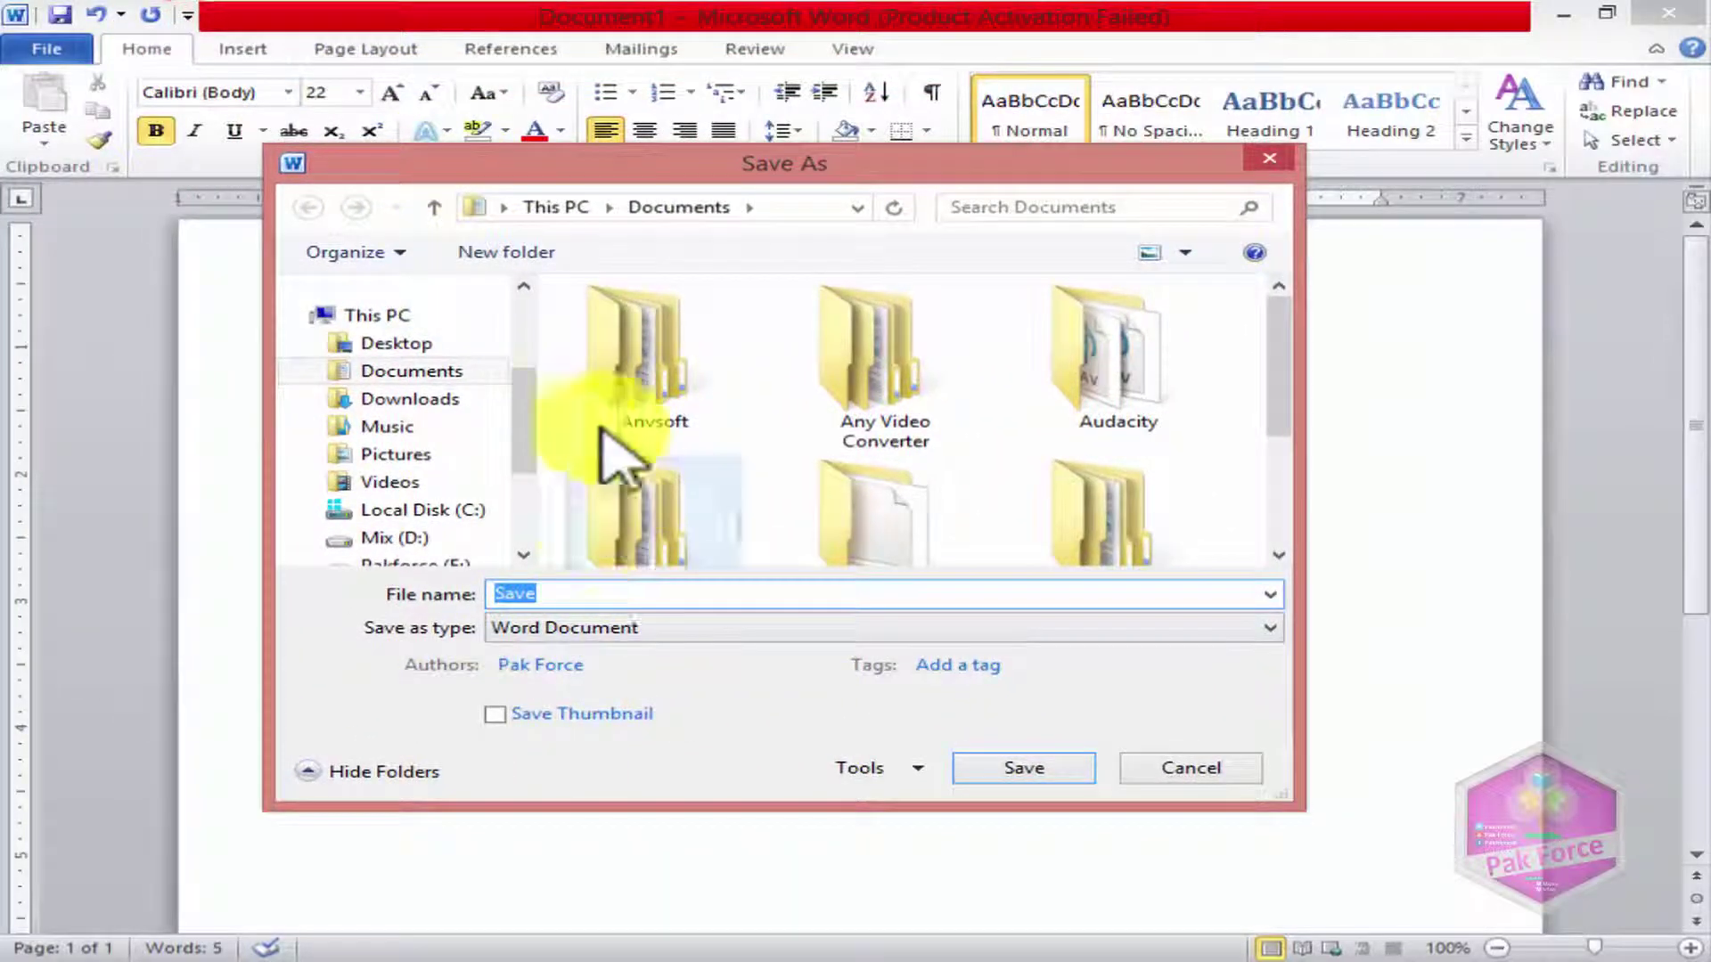
left_click_drag(555, 601, 460, 602)
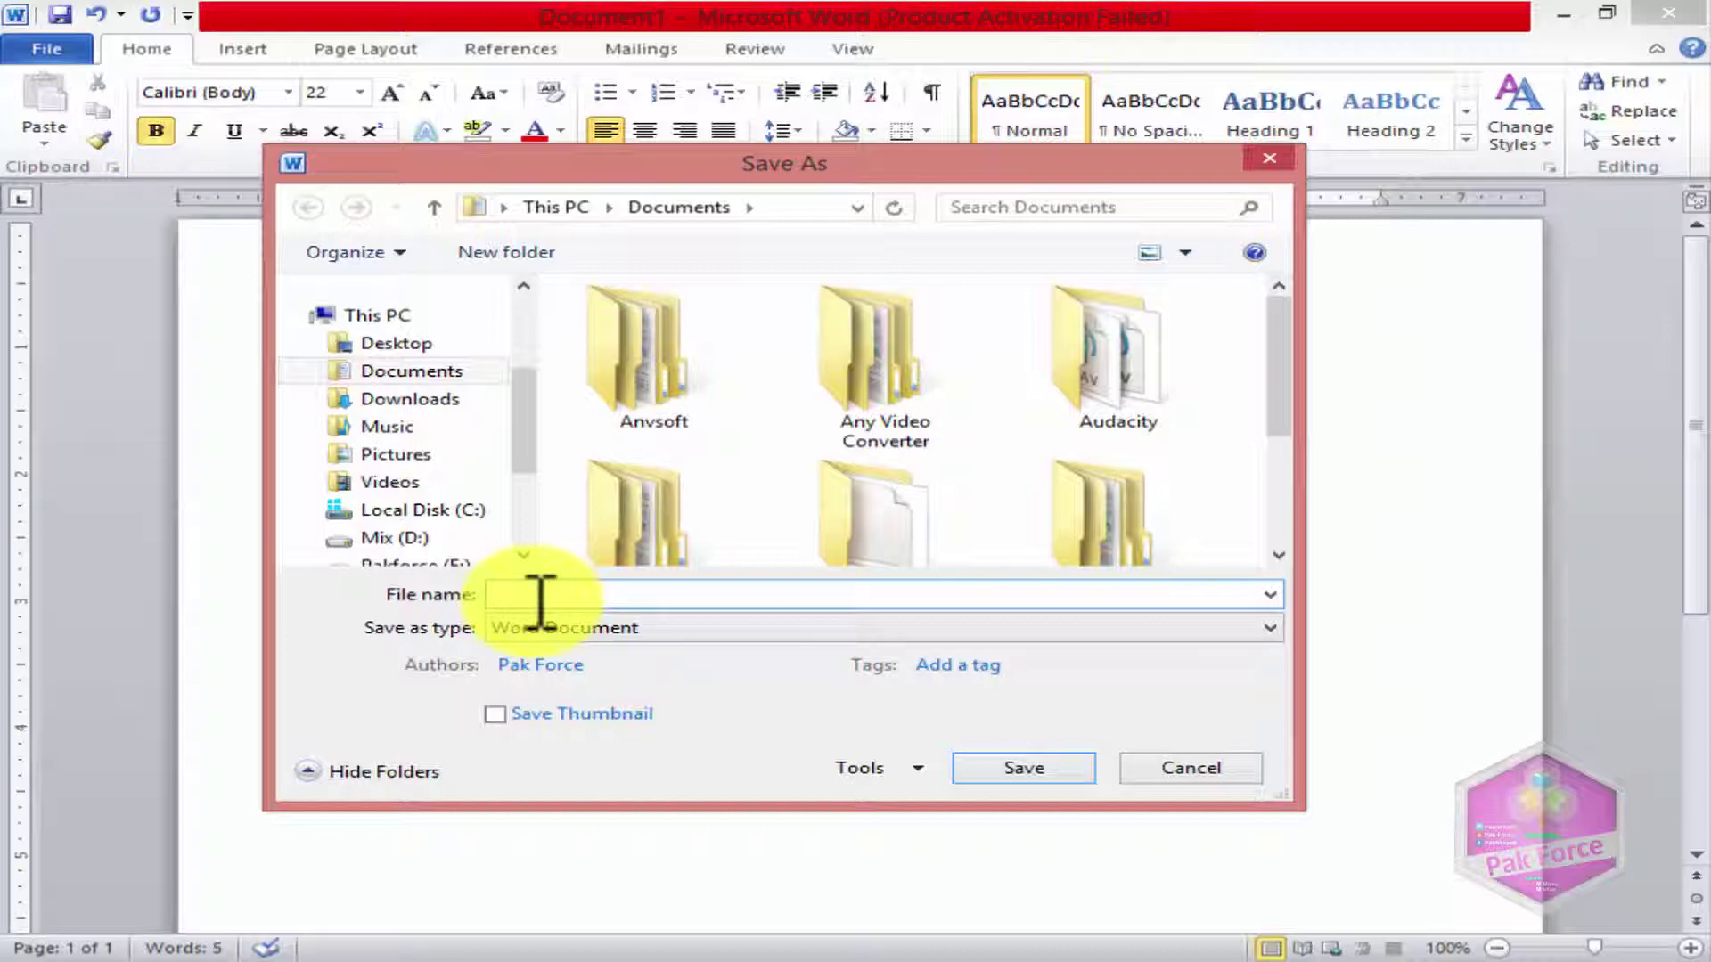
type("P")
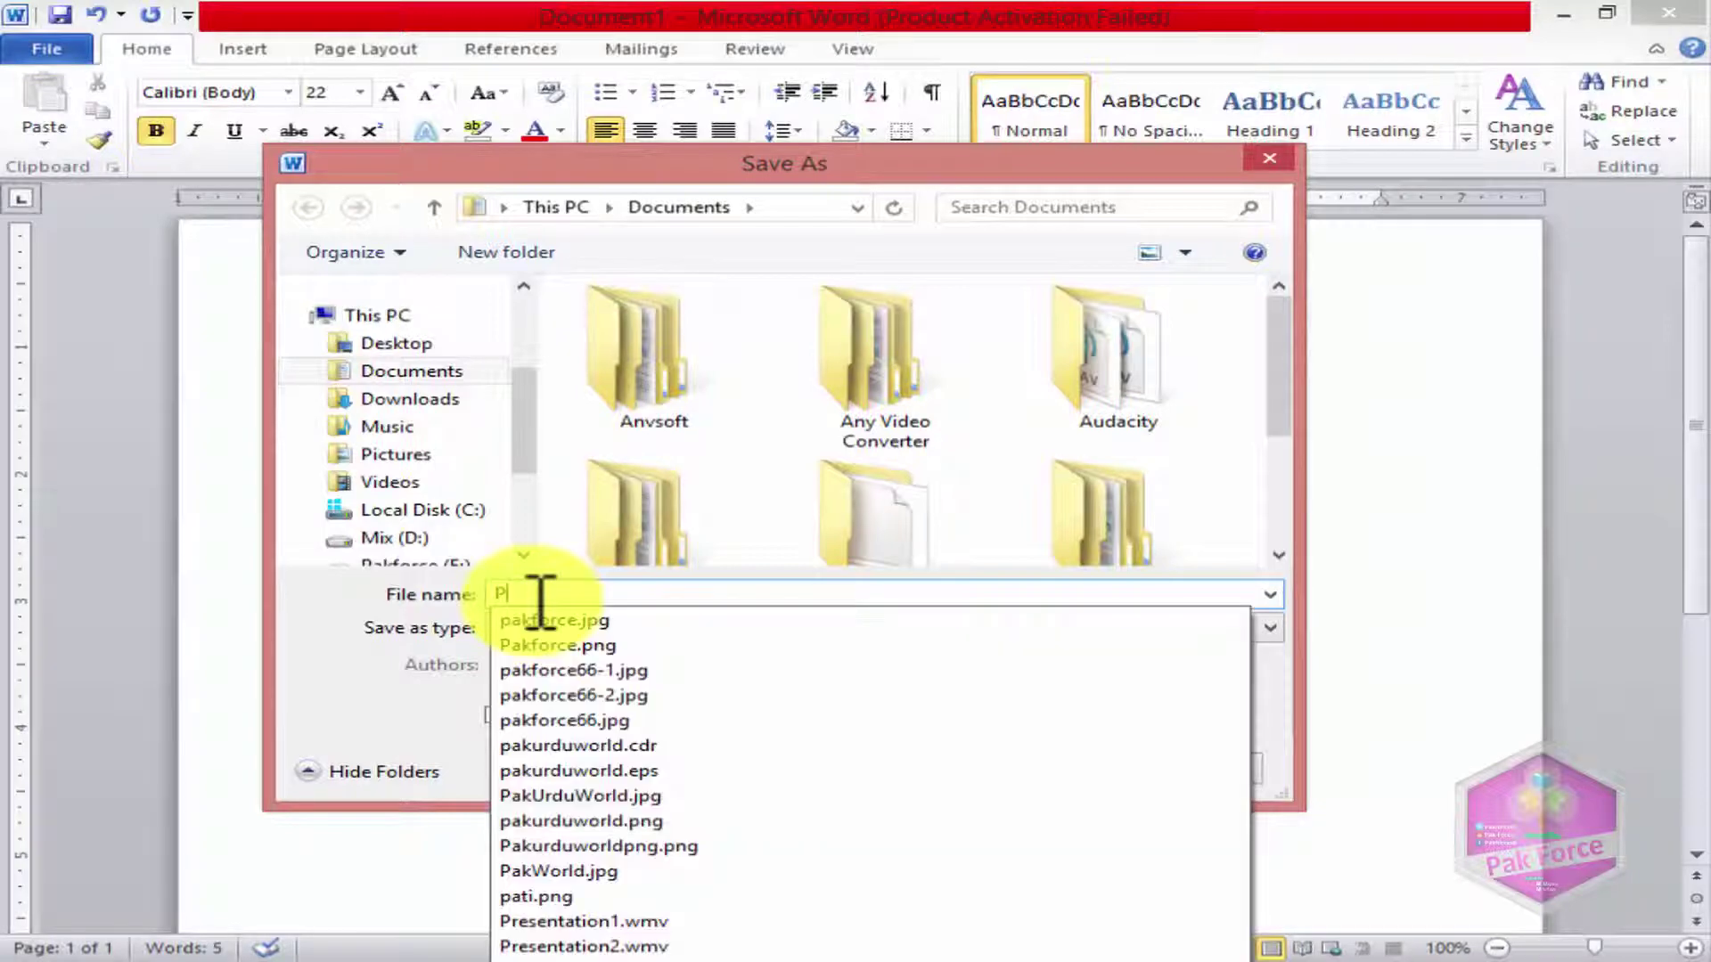
type("akf")
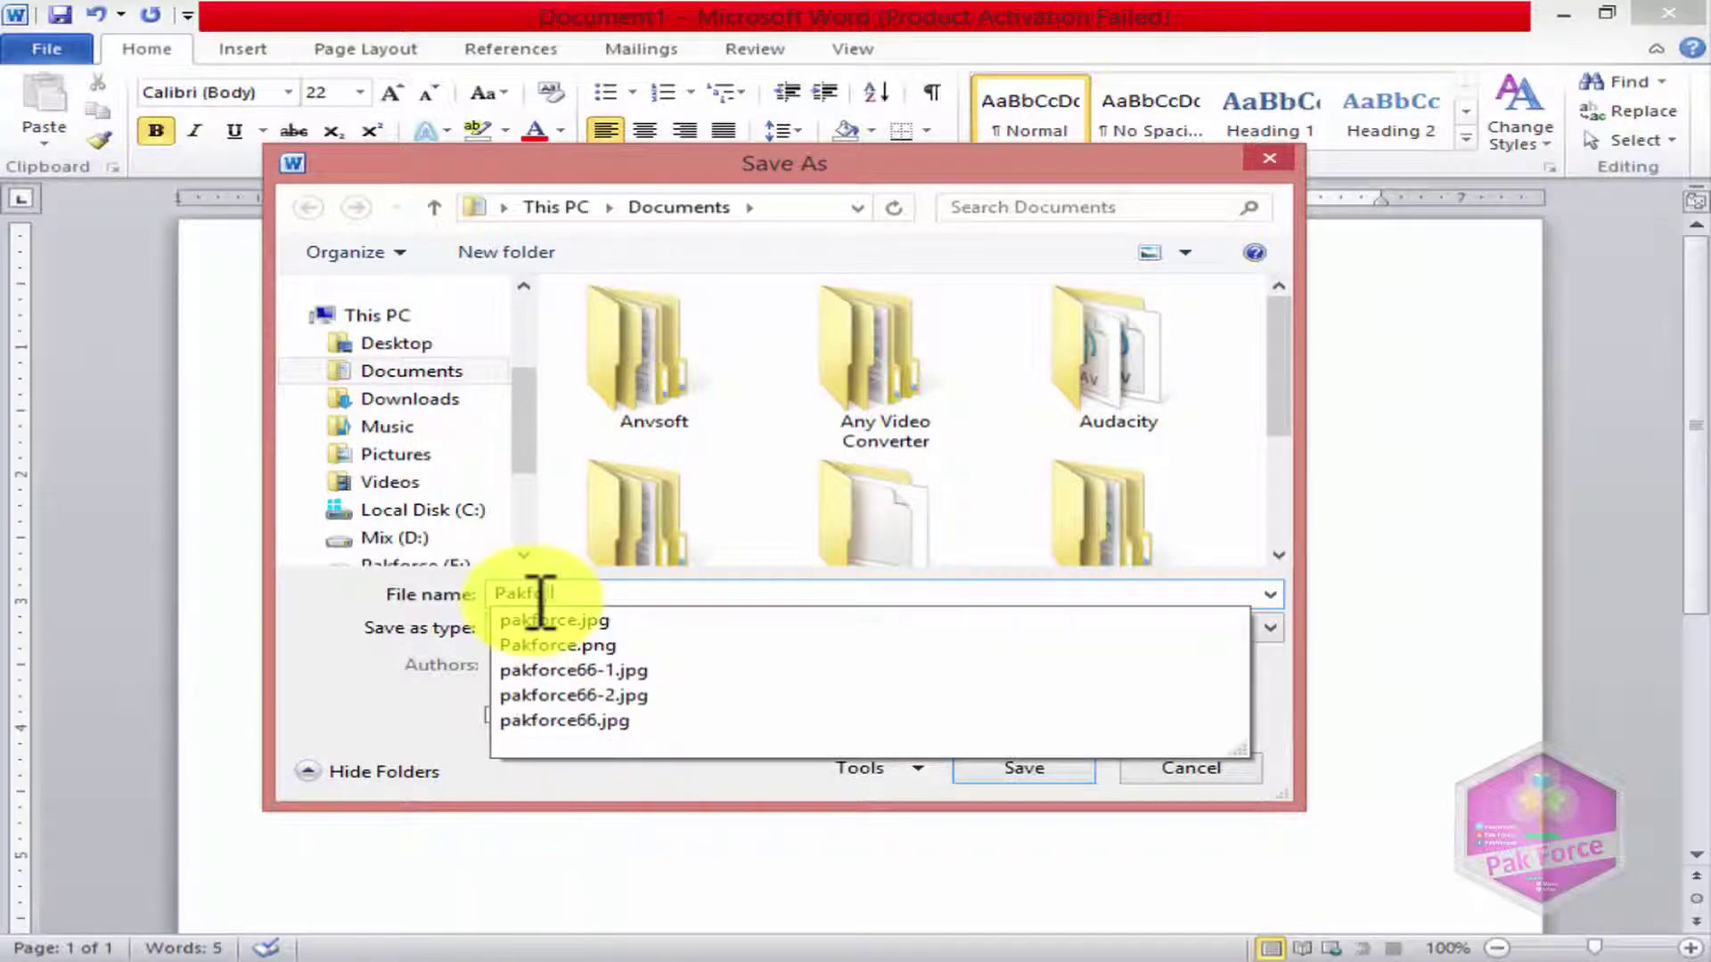
type("orce66")
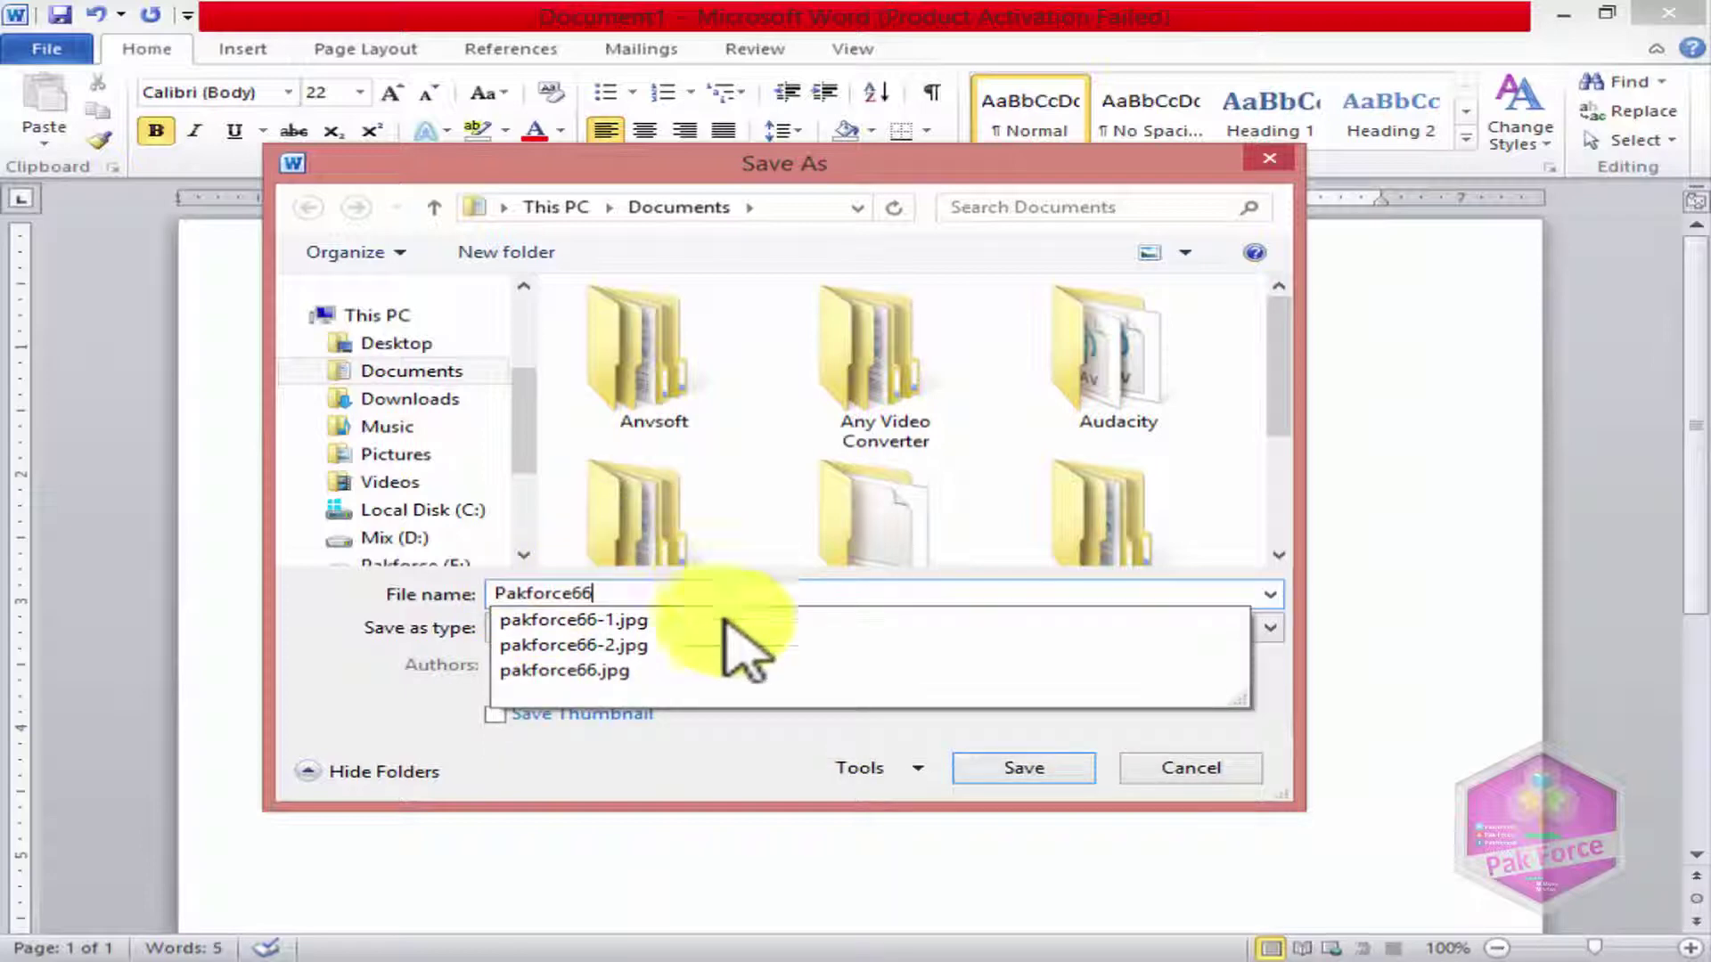
left_click(725, 763)
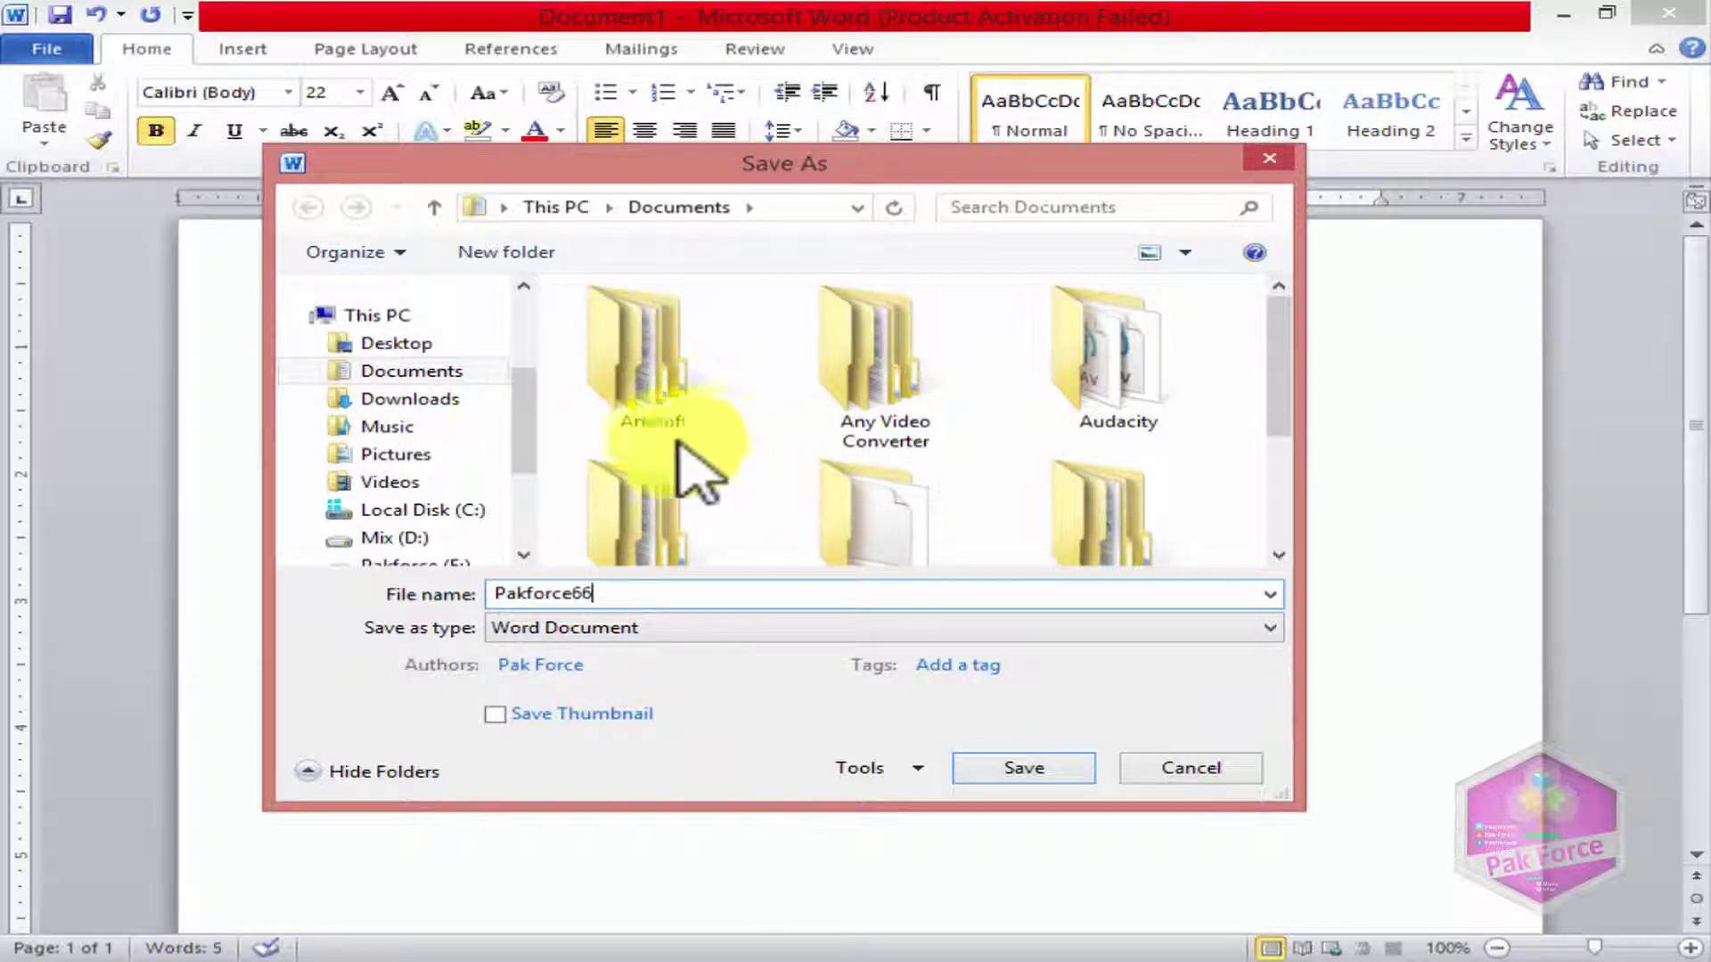
left_click(410, 348)
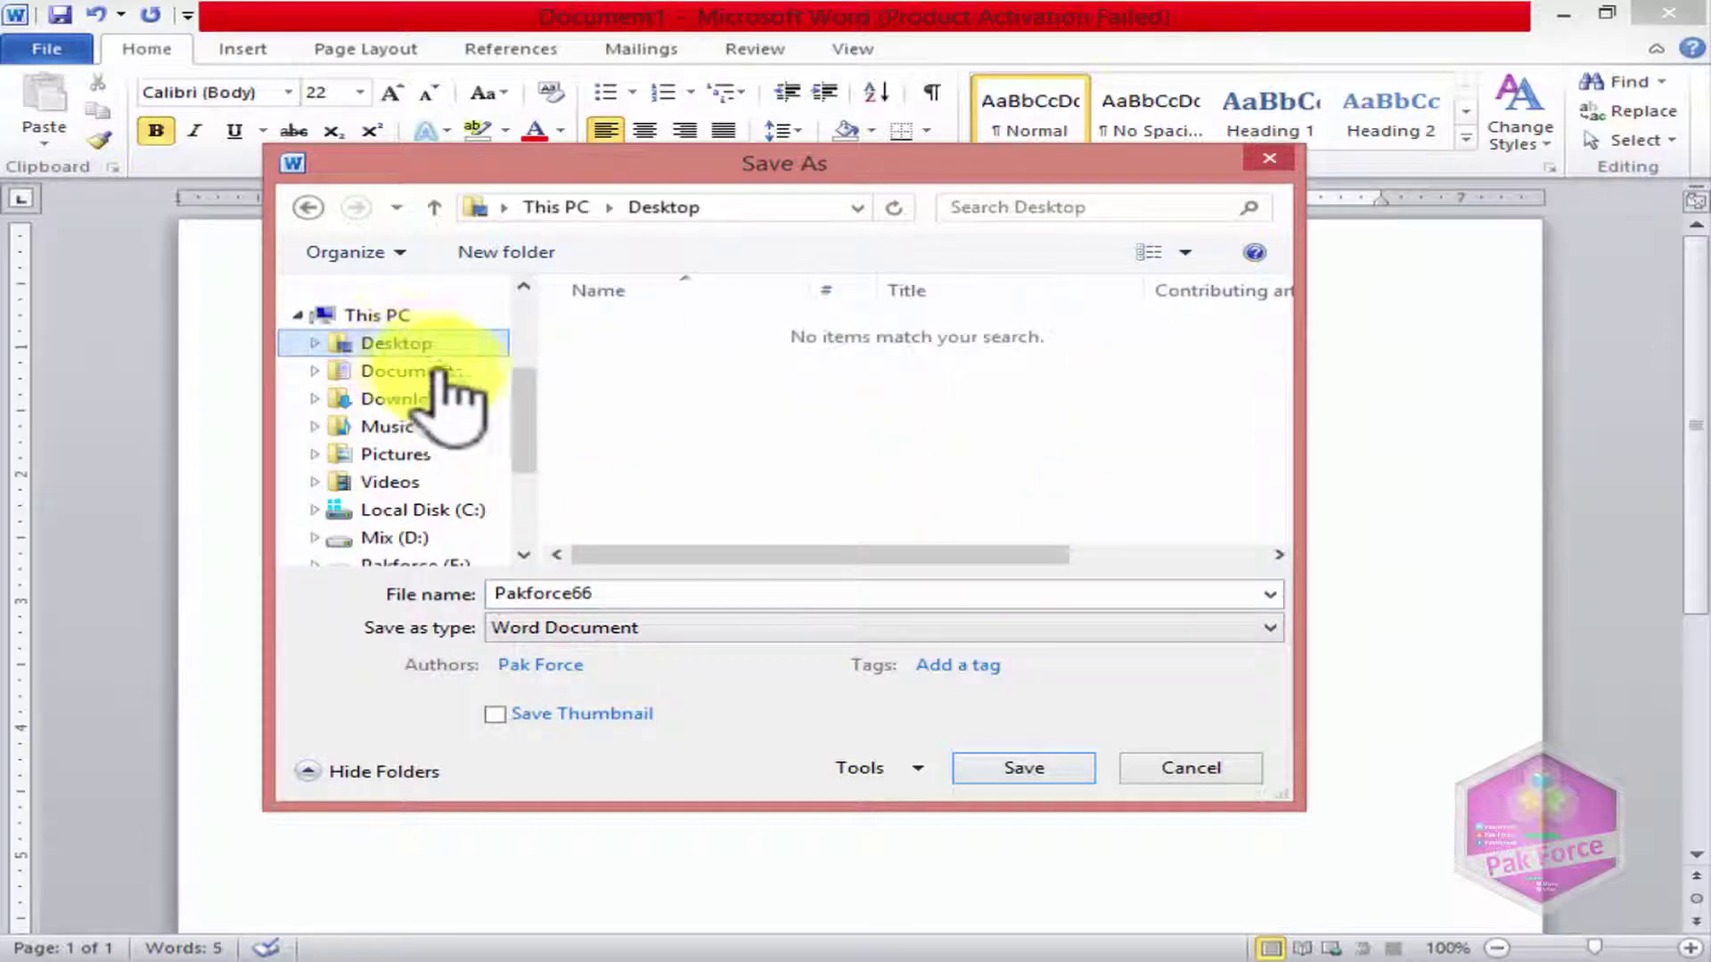
left_click(985, 767)
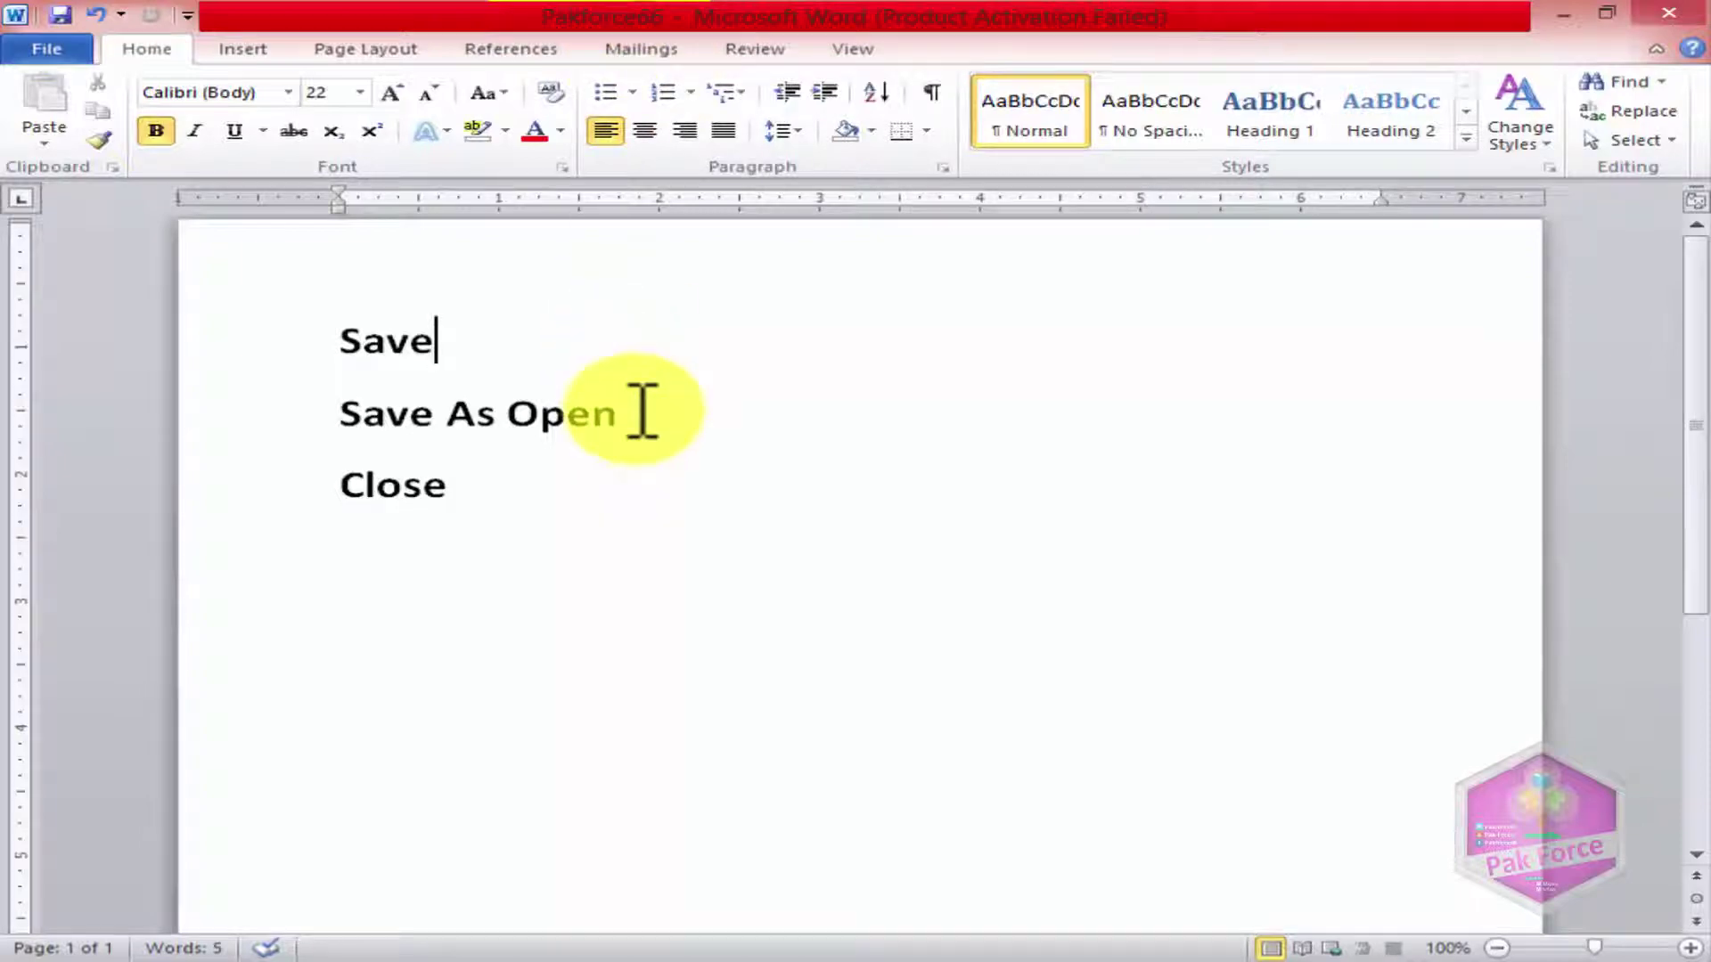
Step: Break the line before Open so Open stands alone below Save As
left_click(497, 415)
key("Return")
key("BackSpace")
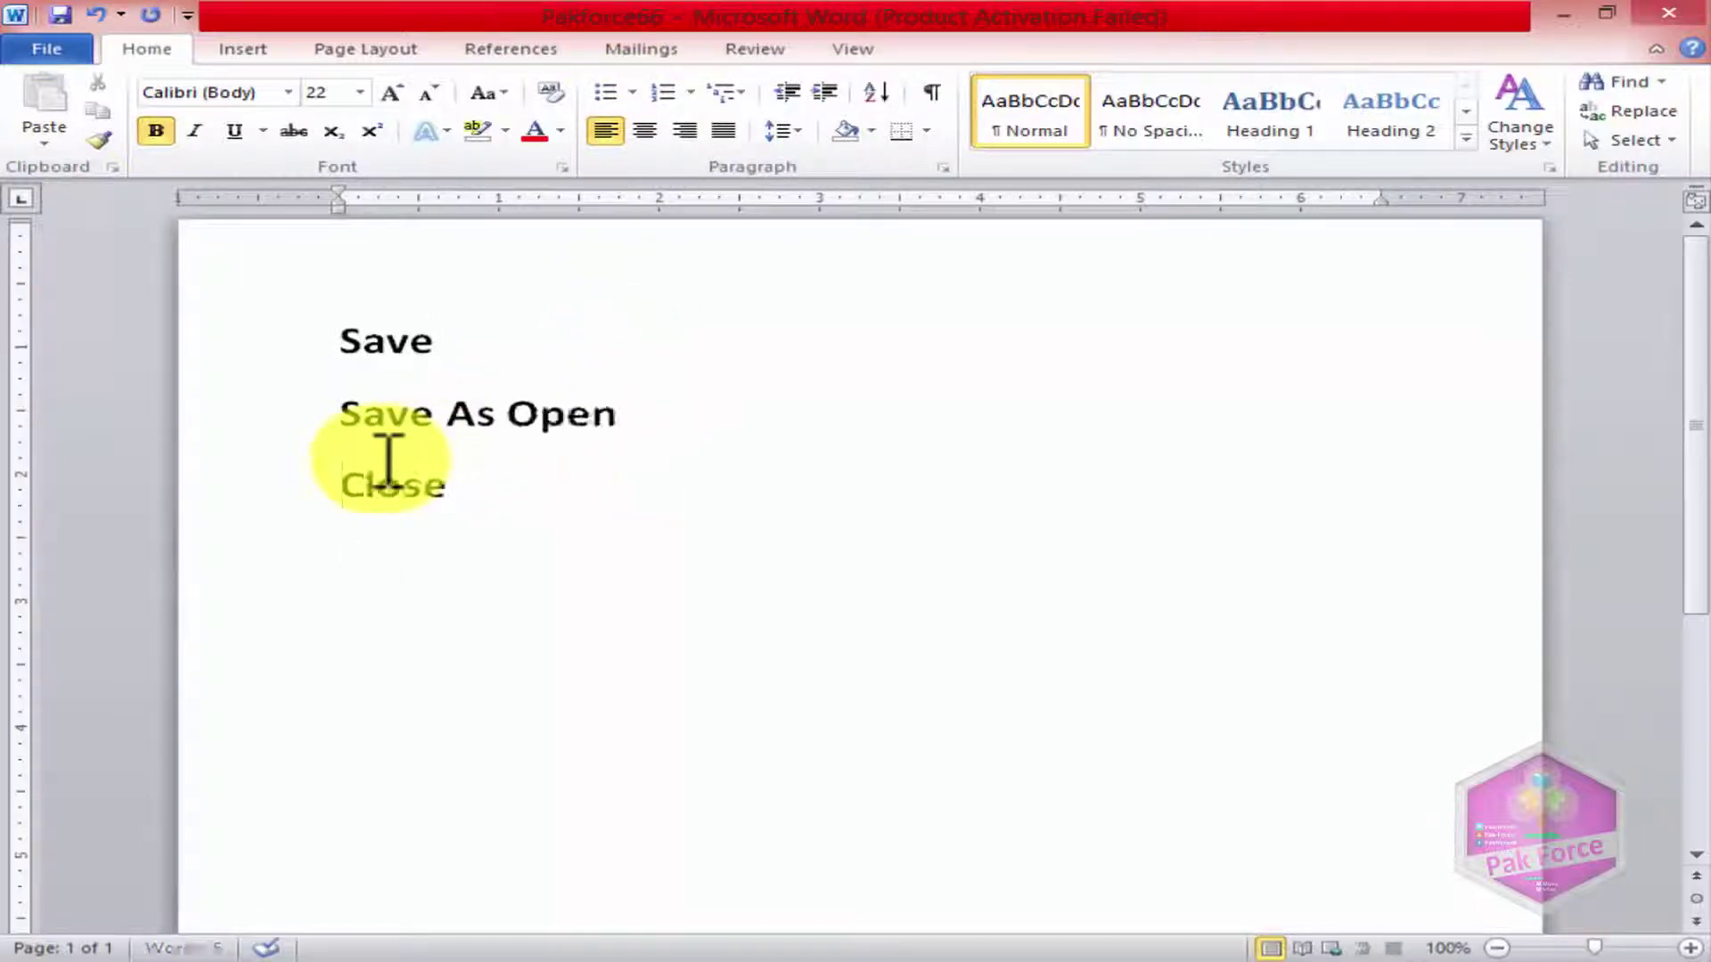
key("Return")
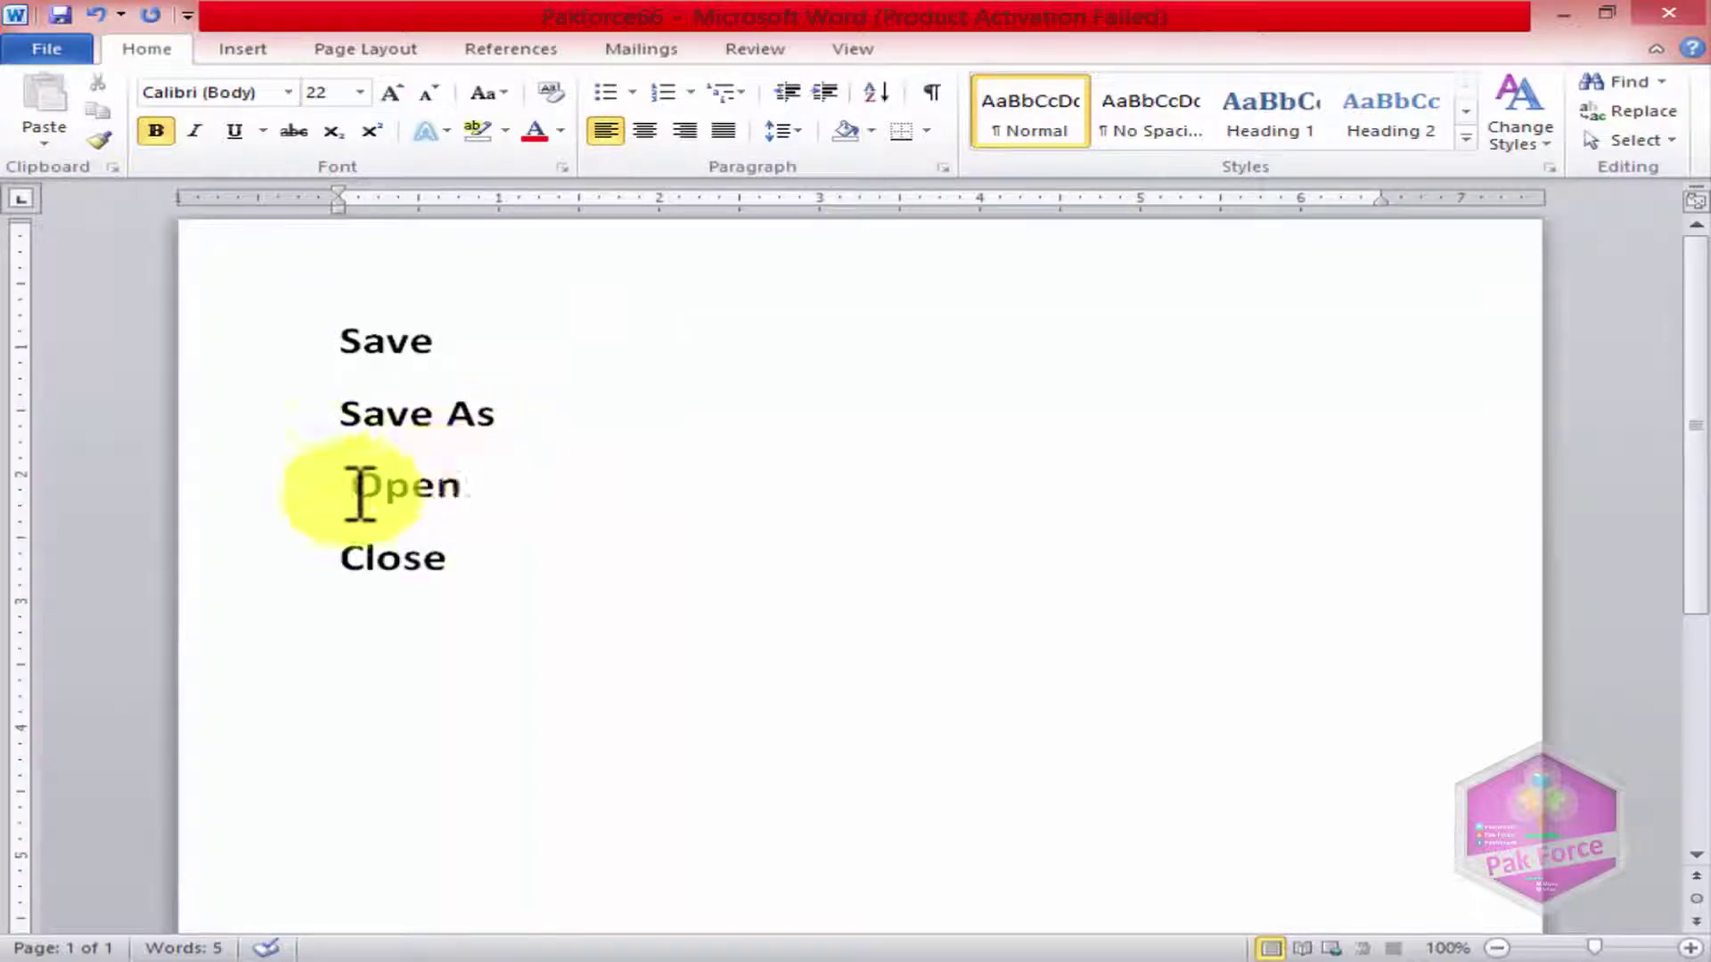
key("Return")
key("BackSpace")
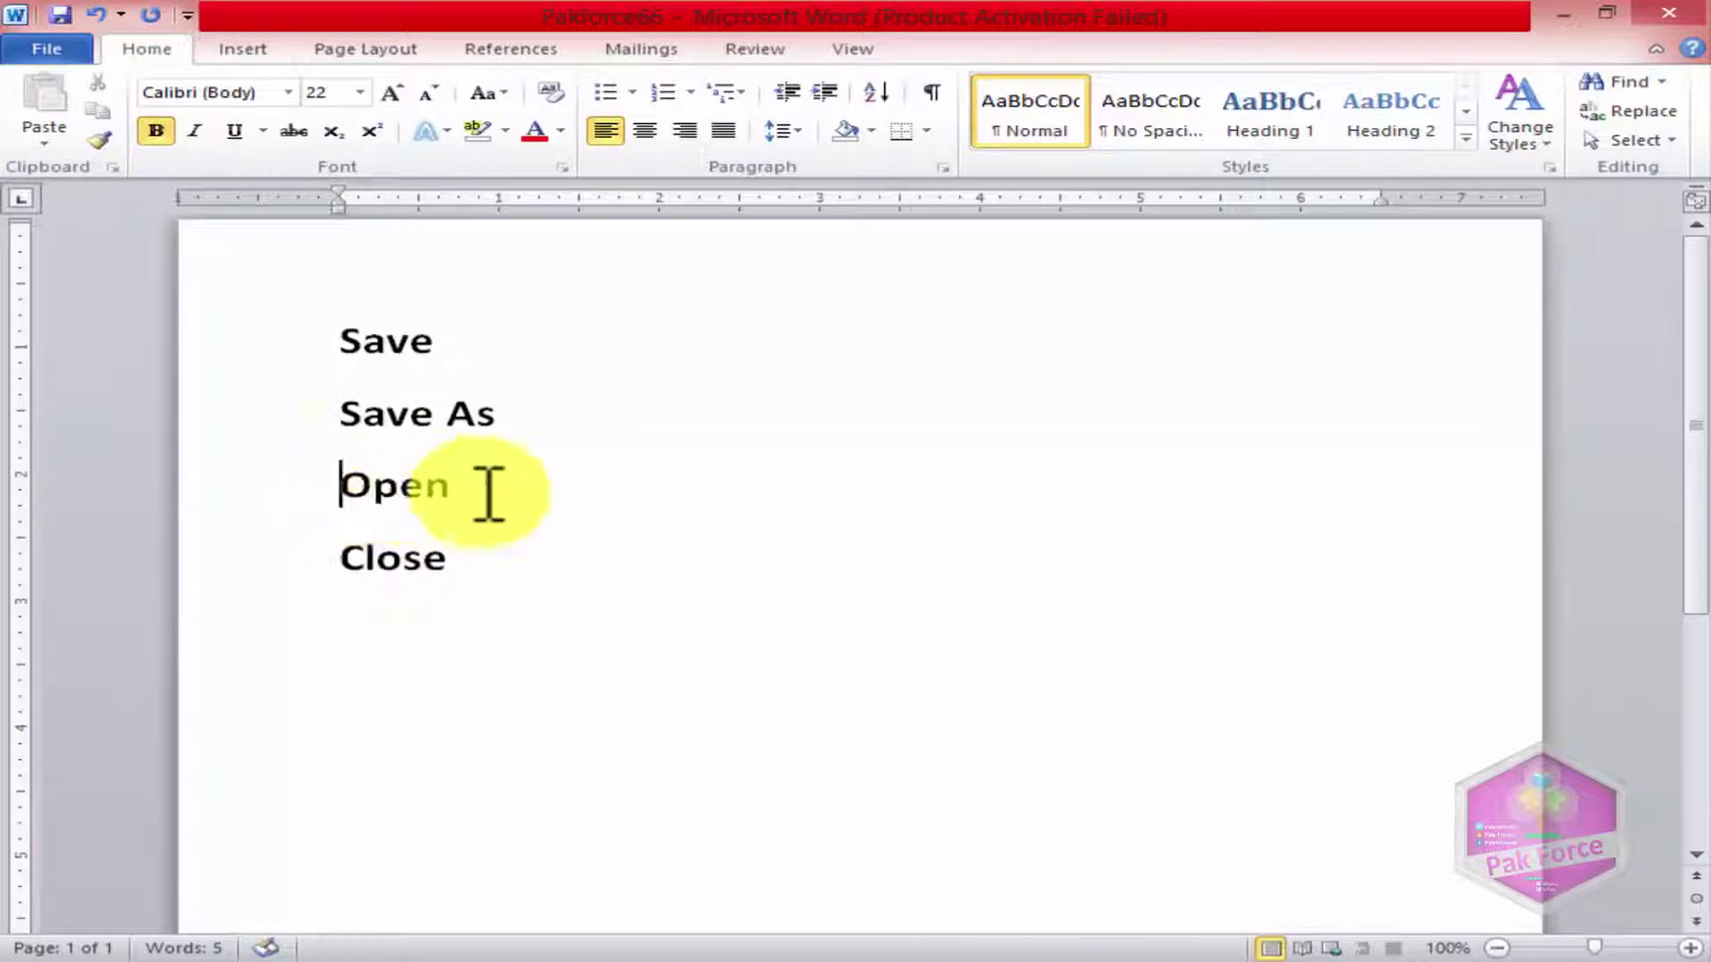
Step: Select and then deselect the Save As text on the second line
left_click_drag(519, 419, 392, 413)
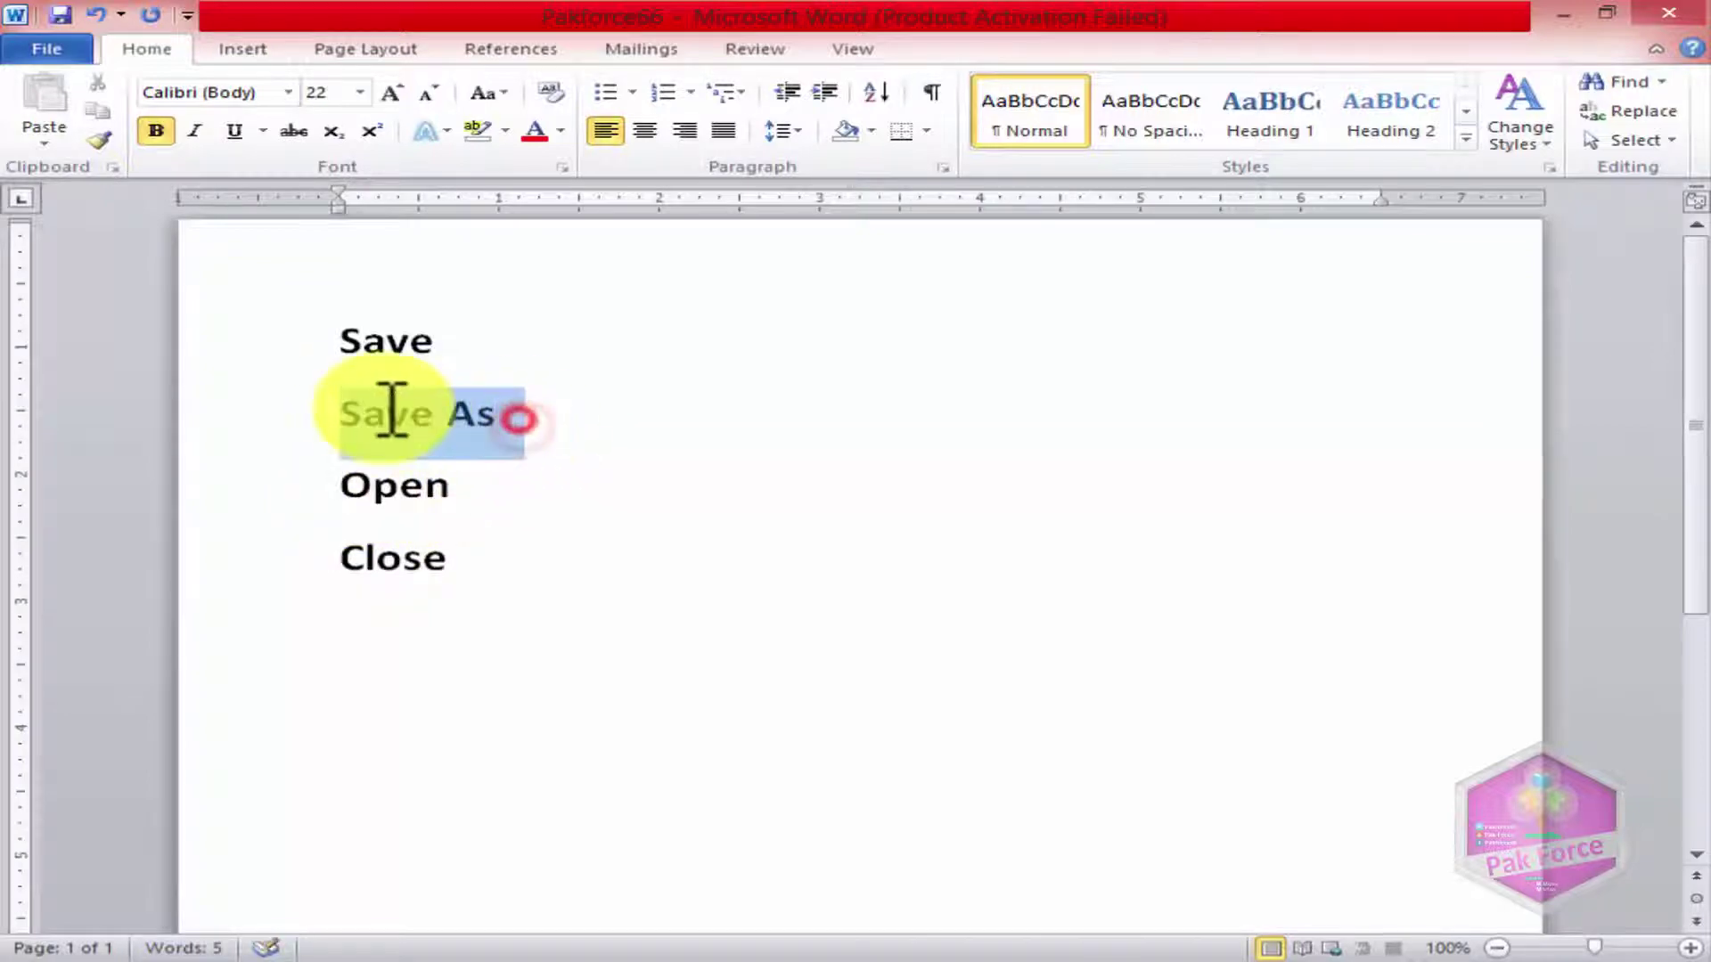
left_click(533, 420)
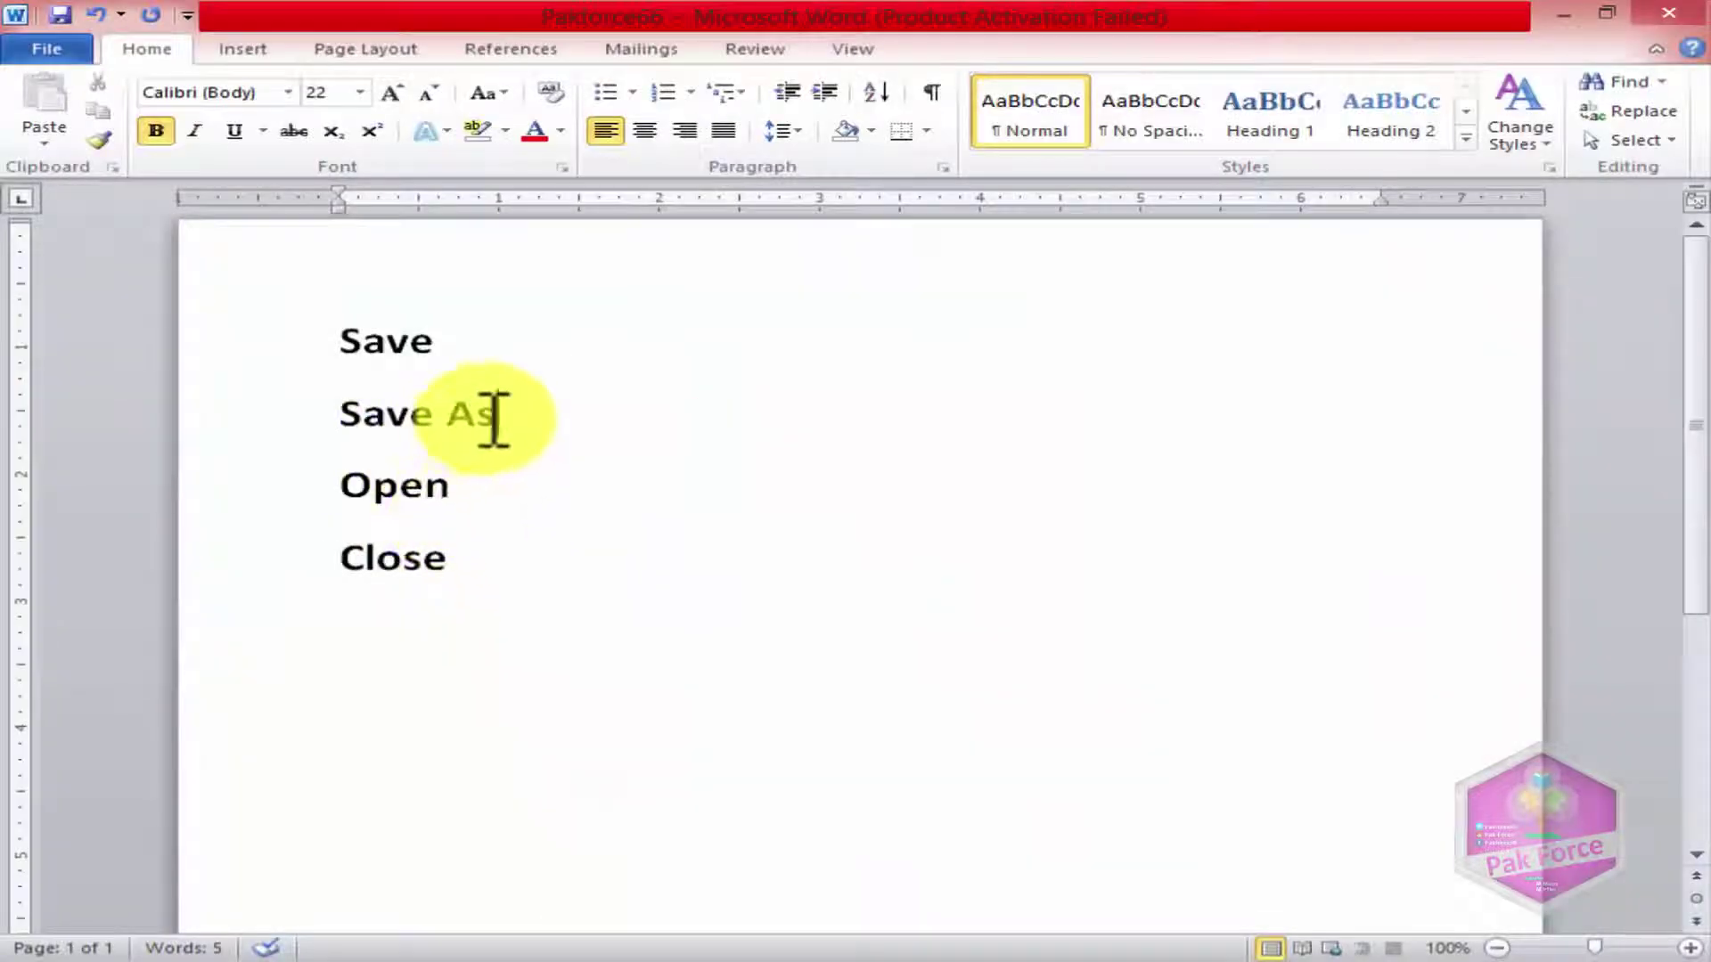
left_click_drag(493, 419, 367, 402)
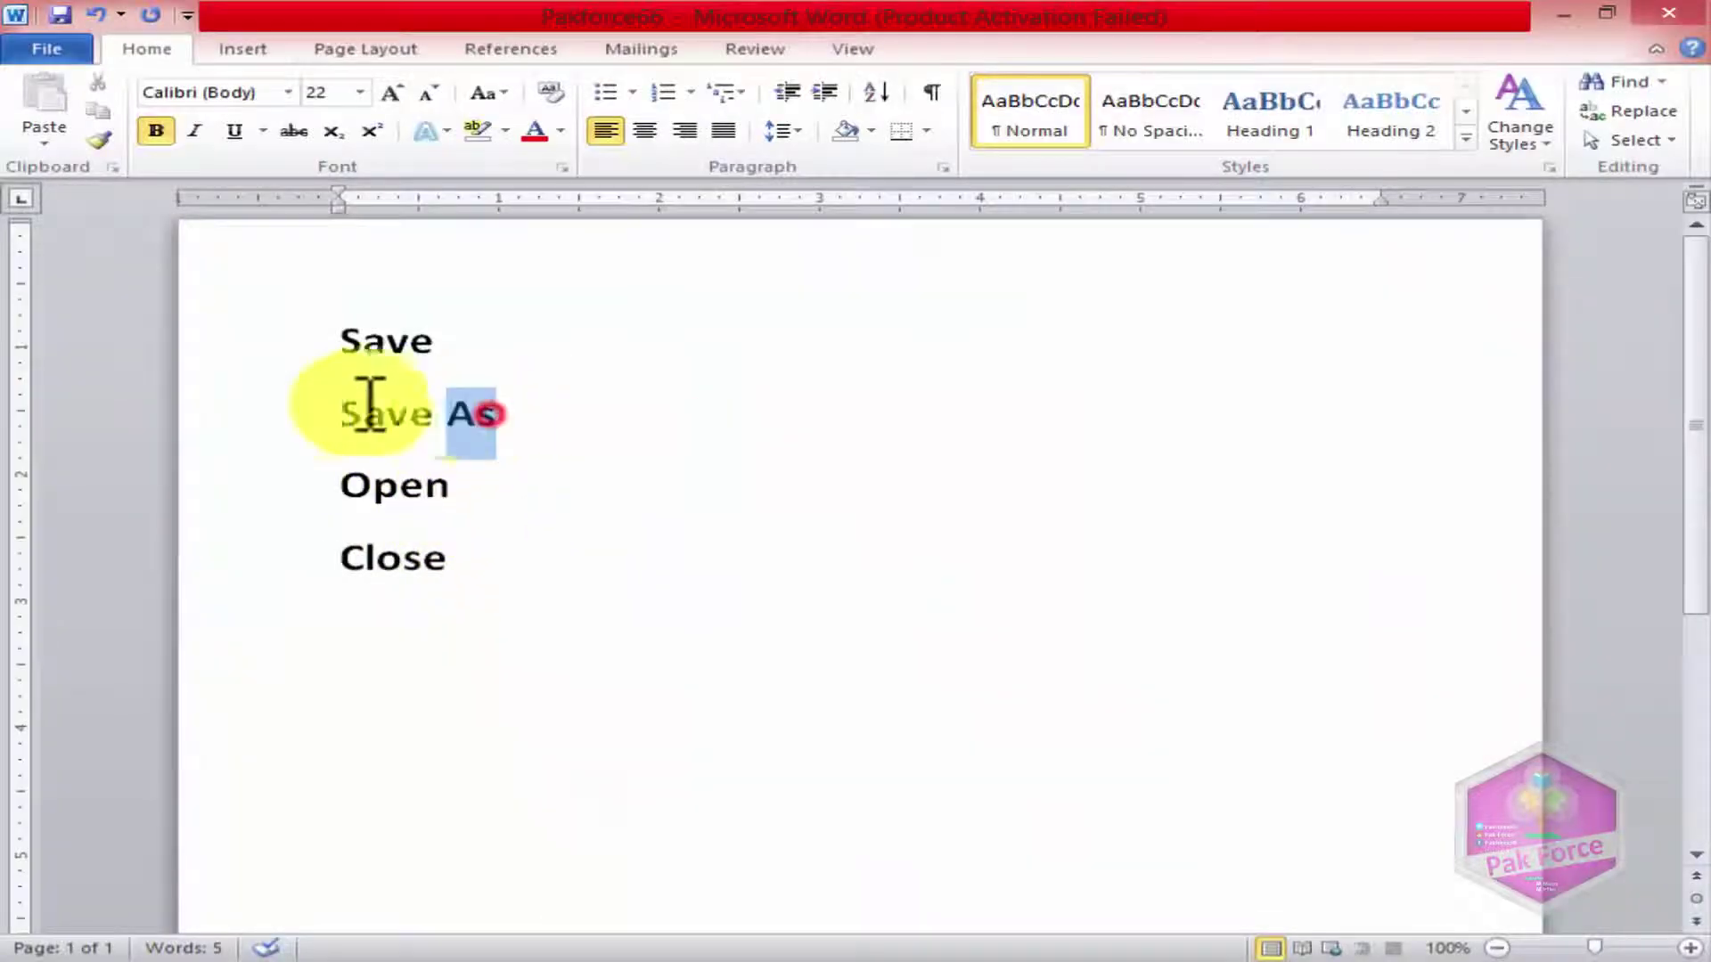
left_click(670, 410)
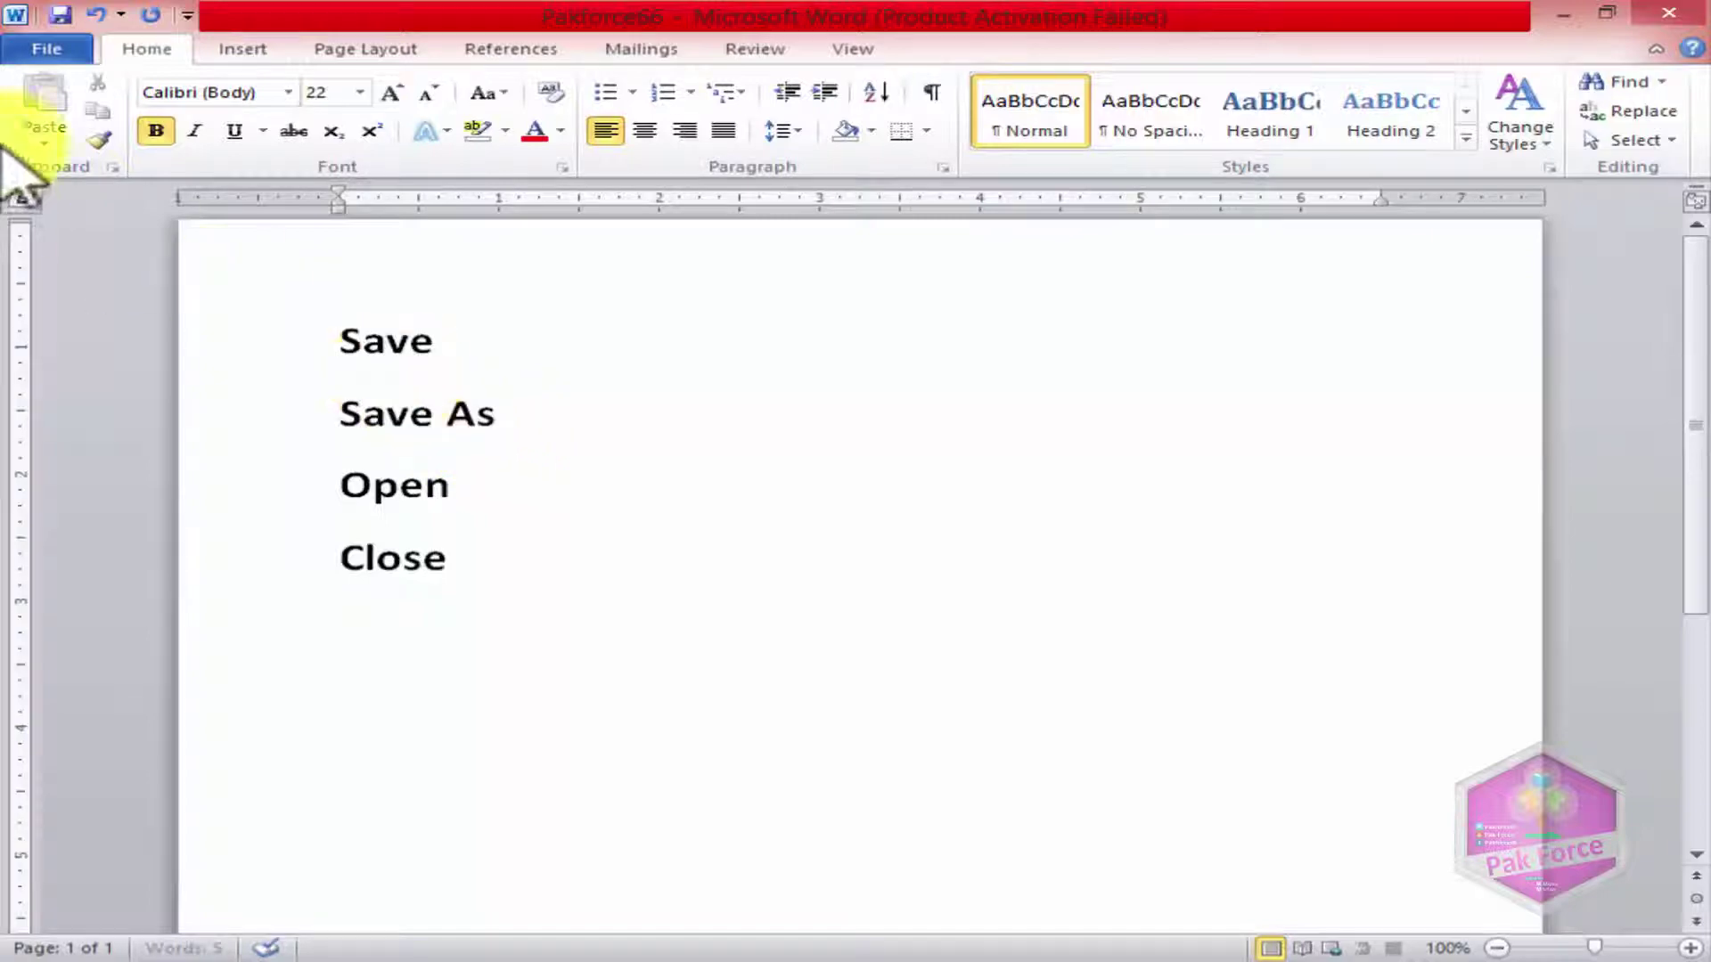
Step: Save Pakforce66 repeatedly through File > Save, then return to the document text
left_click(44, 48)
left_click(64, 90)
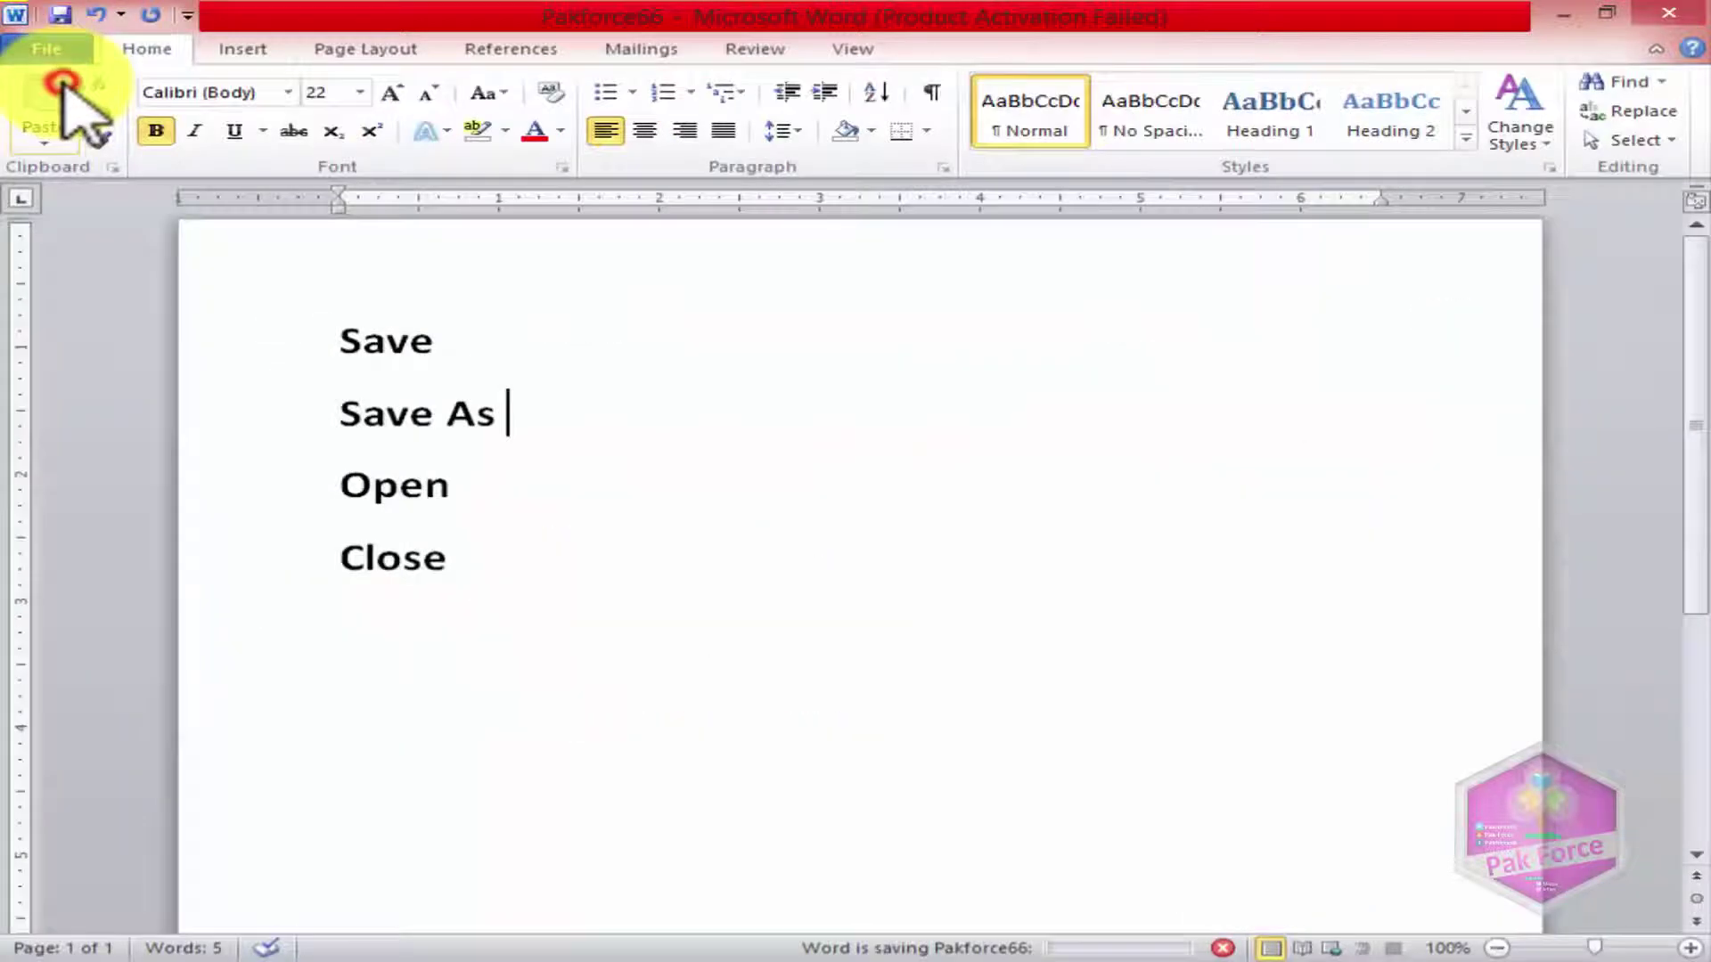
left_click(71, 52)
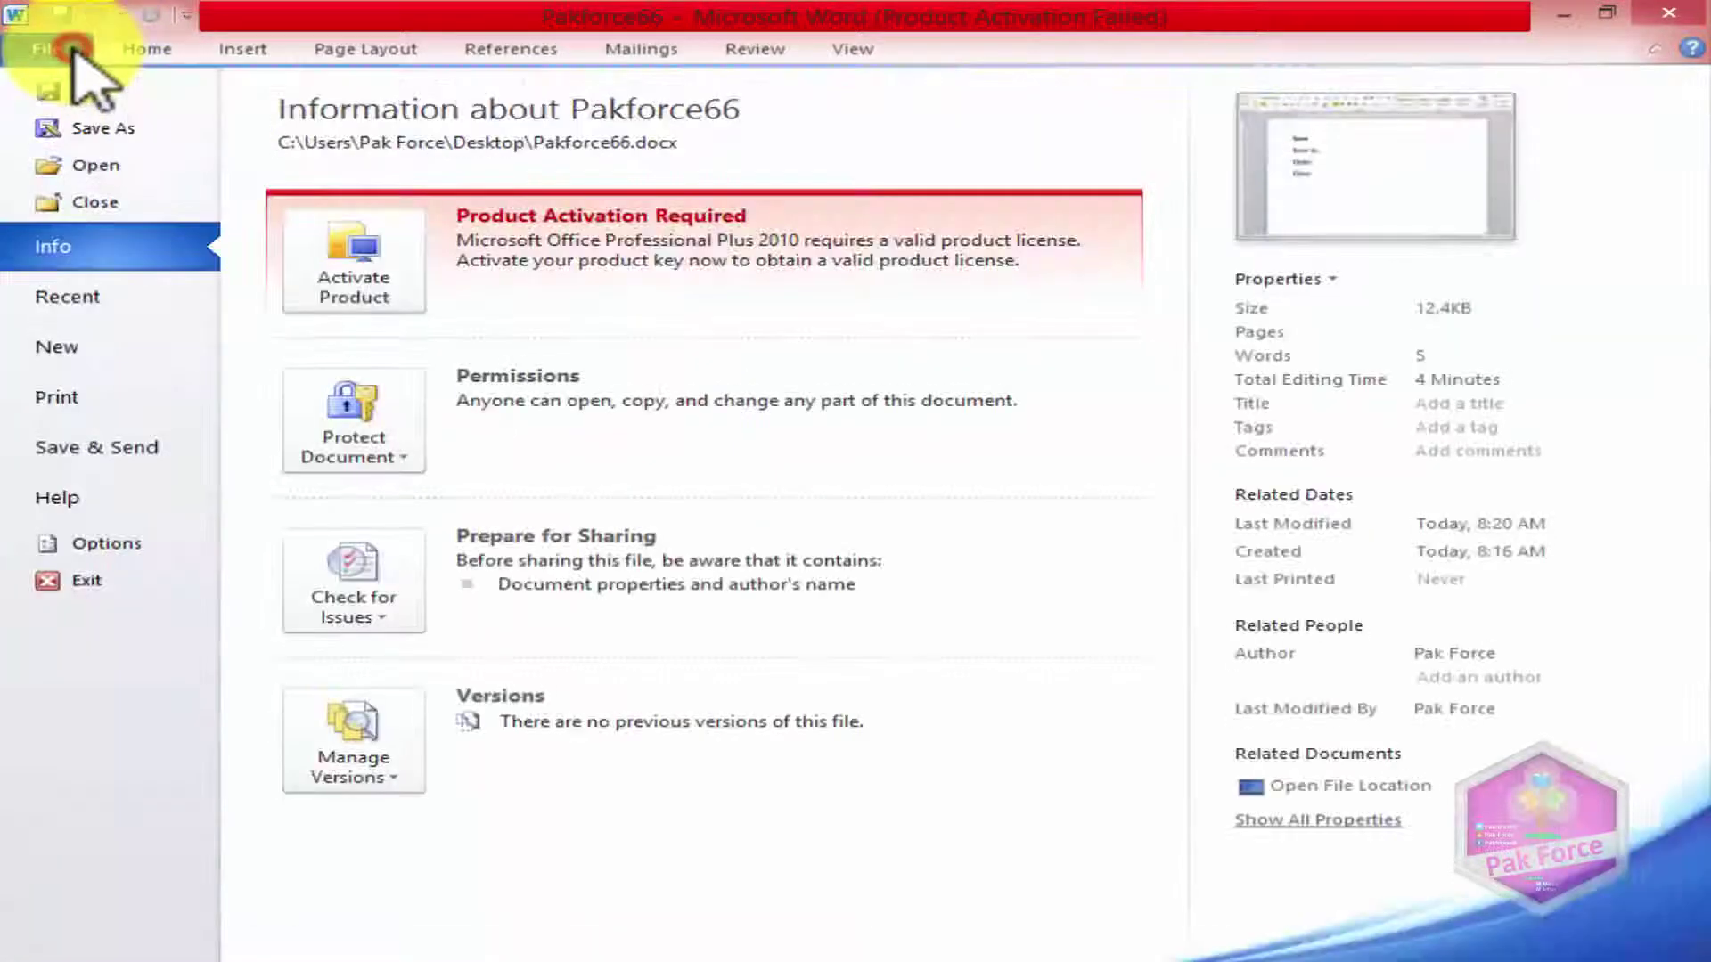
left_click(76, 55)
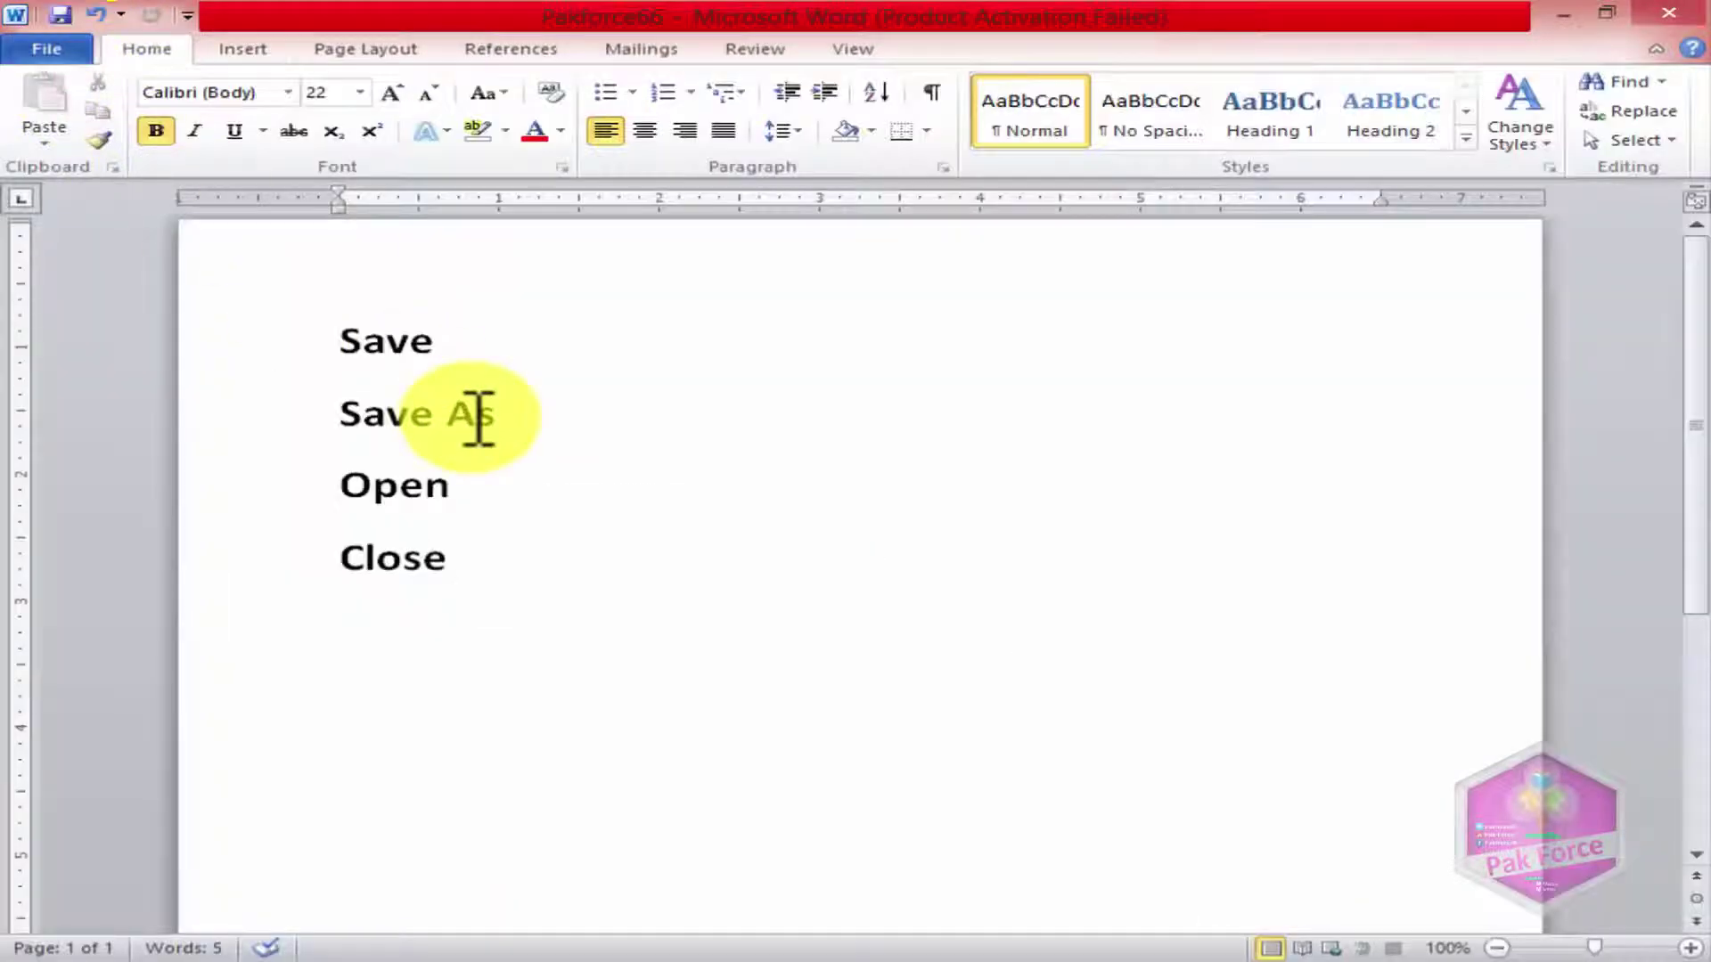
left_click(69, 51)
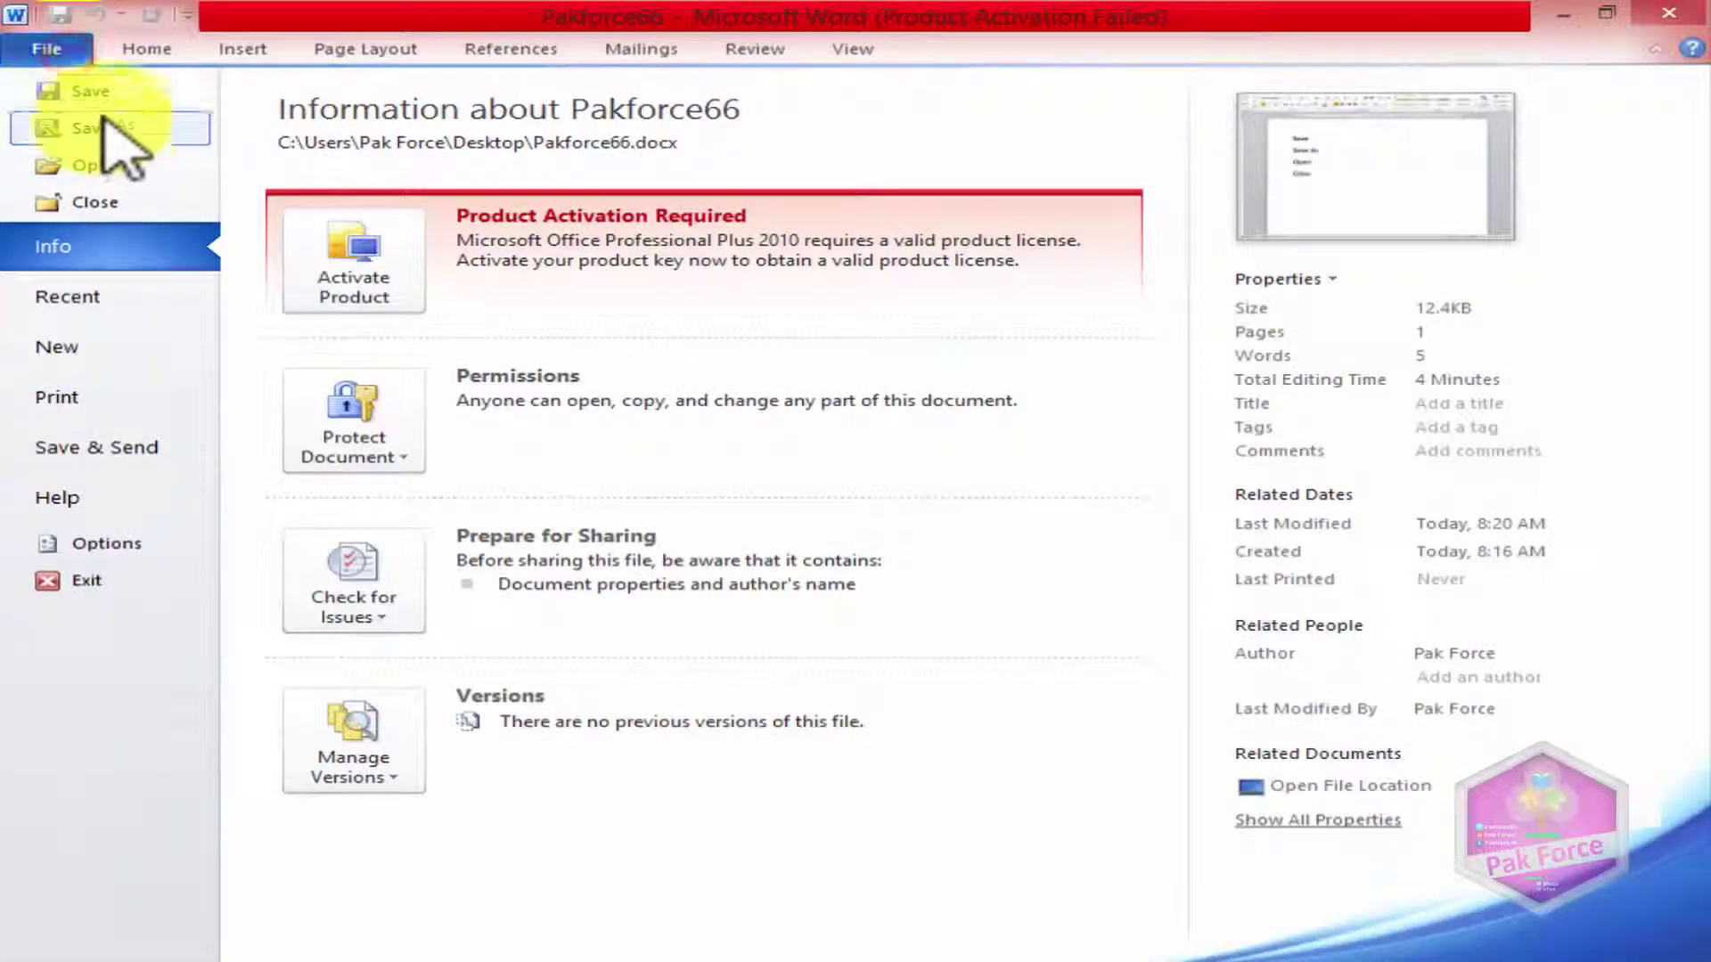
left_click(97, 98)
left_click(67, 59)
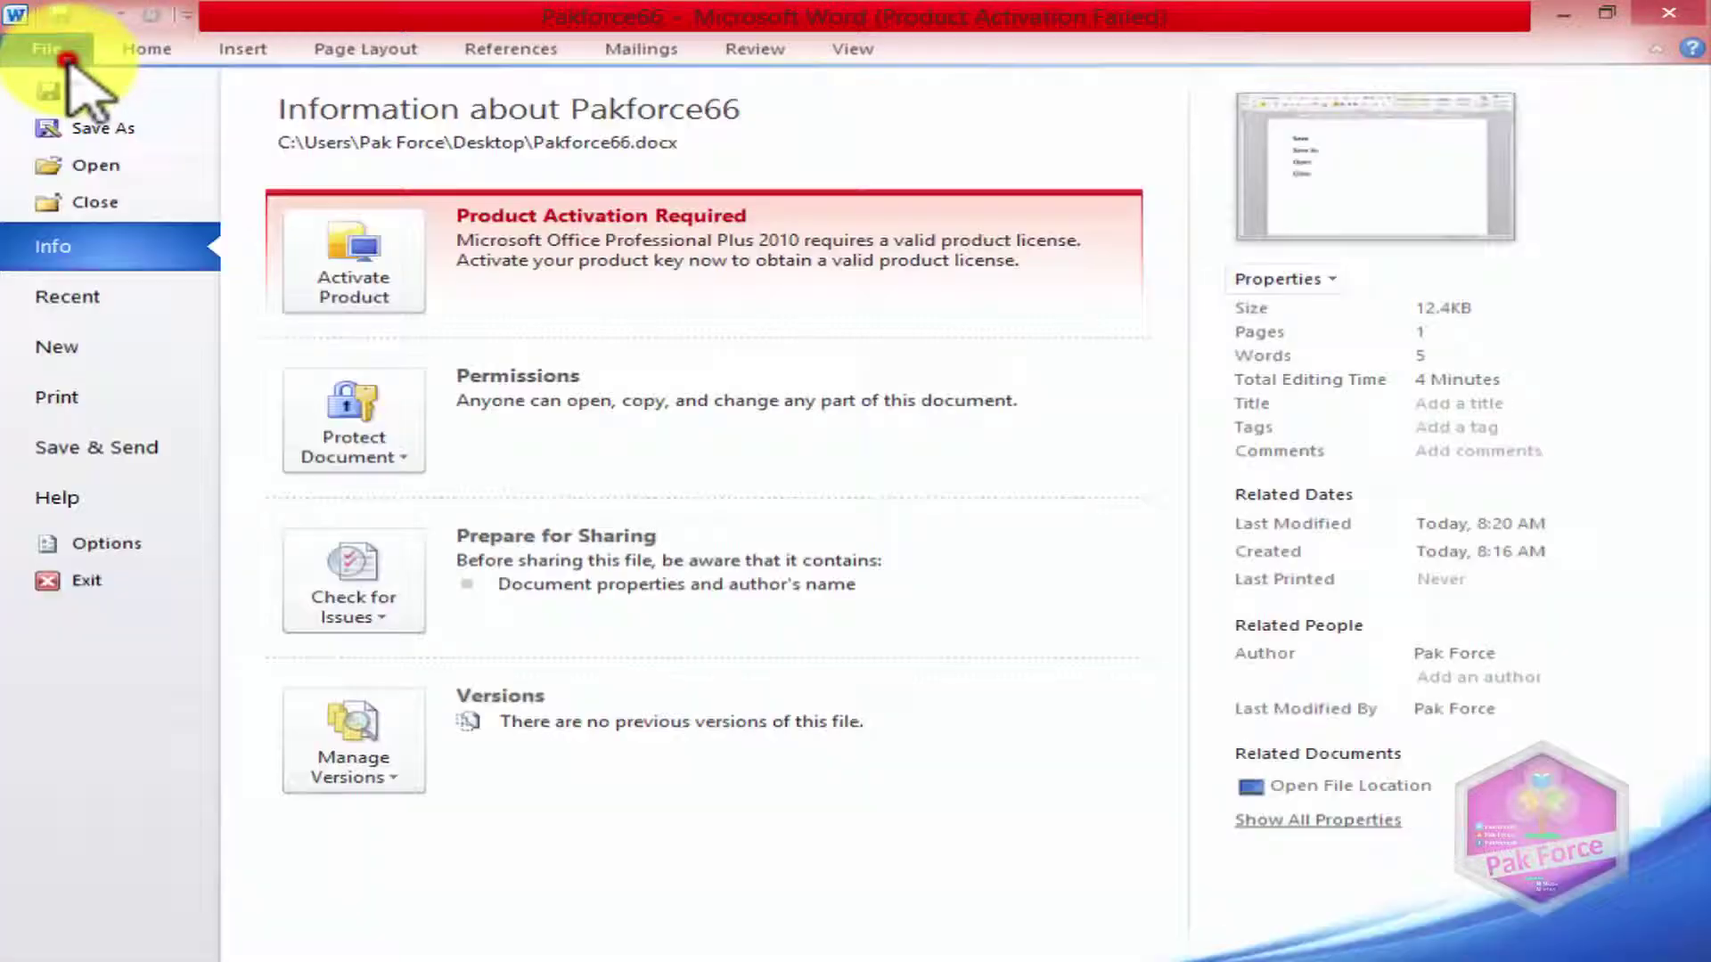
left_click(76, 93)
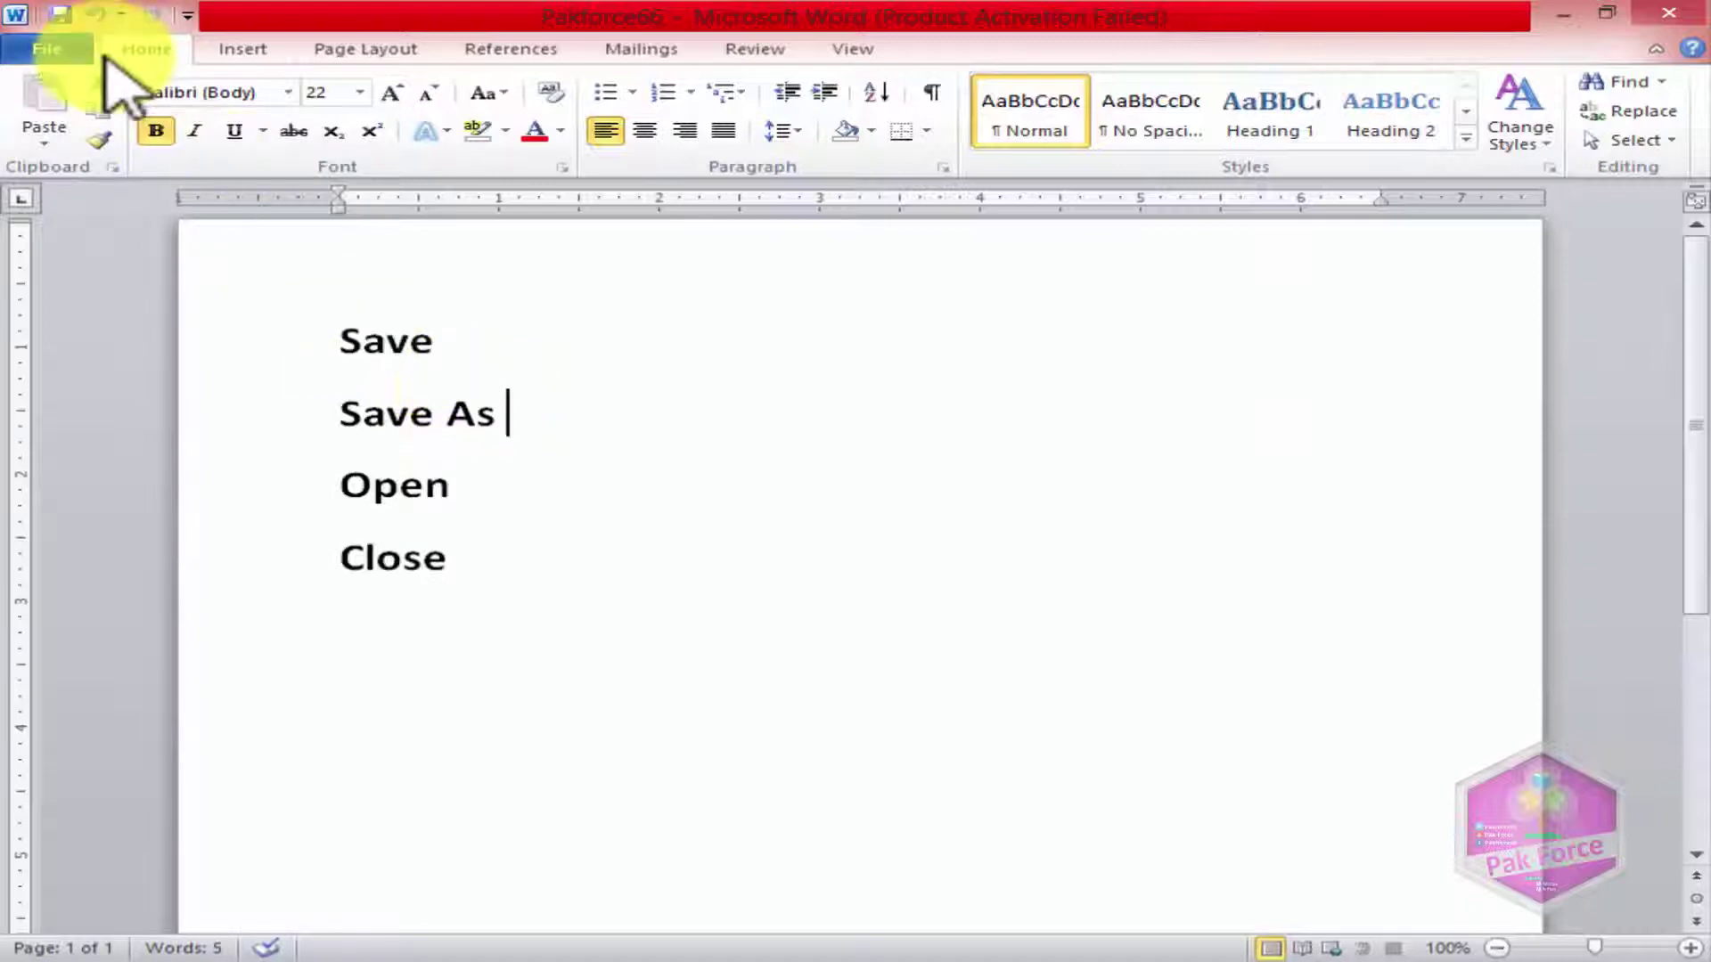
left_click(51, 41)
left_click(89, 93)
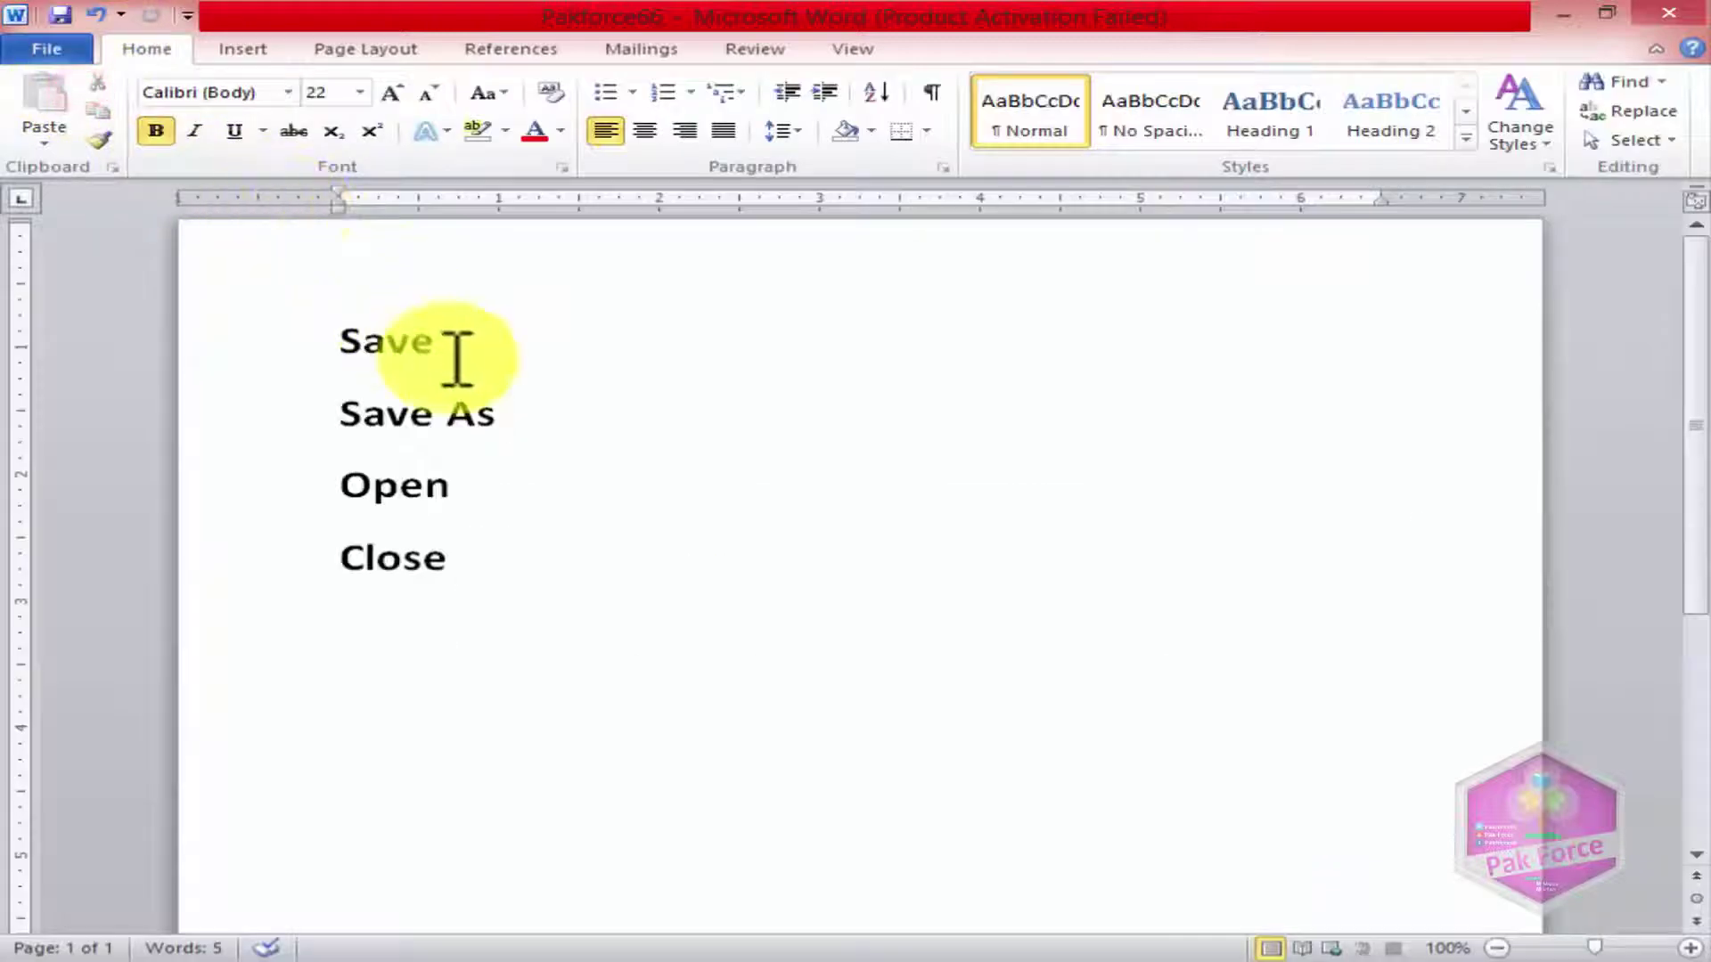
left_click(56, 52)
left_click(36, 89)
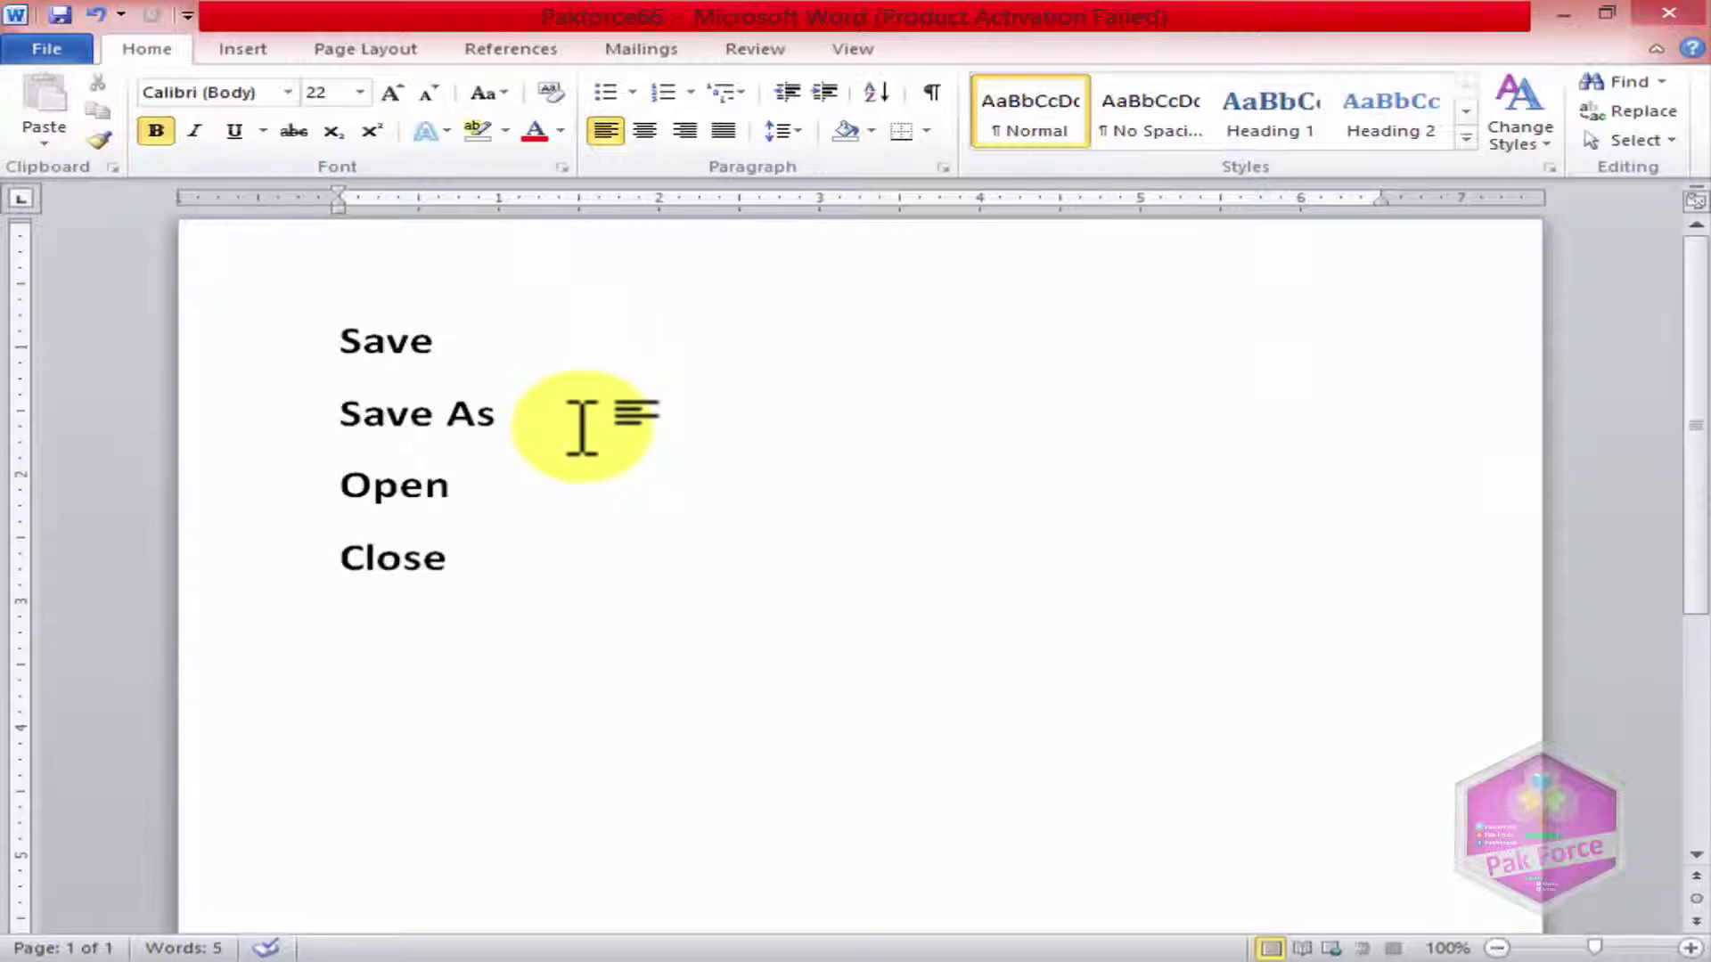
left_click(59, 54)
left_click(55, 87)
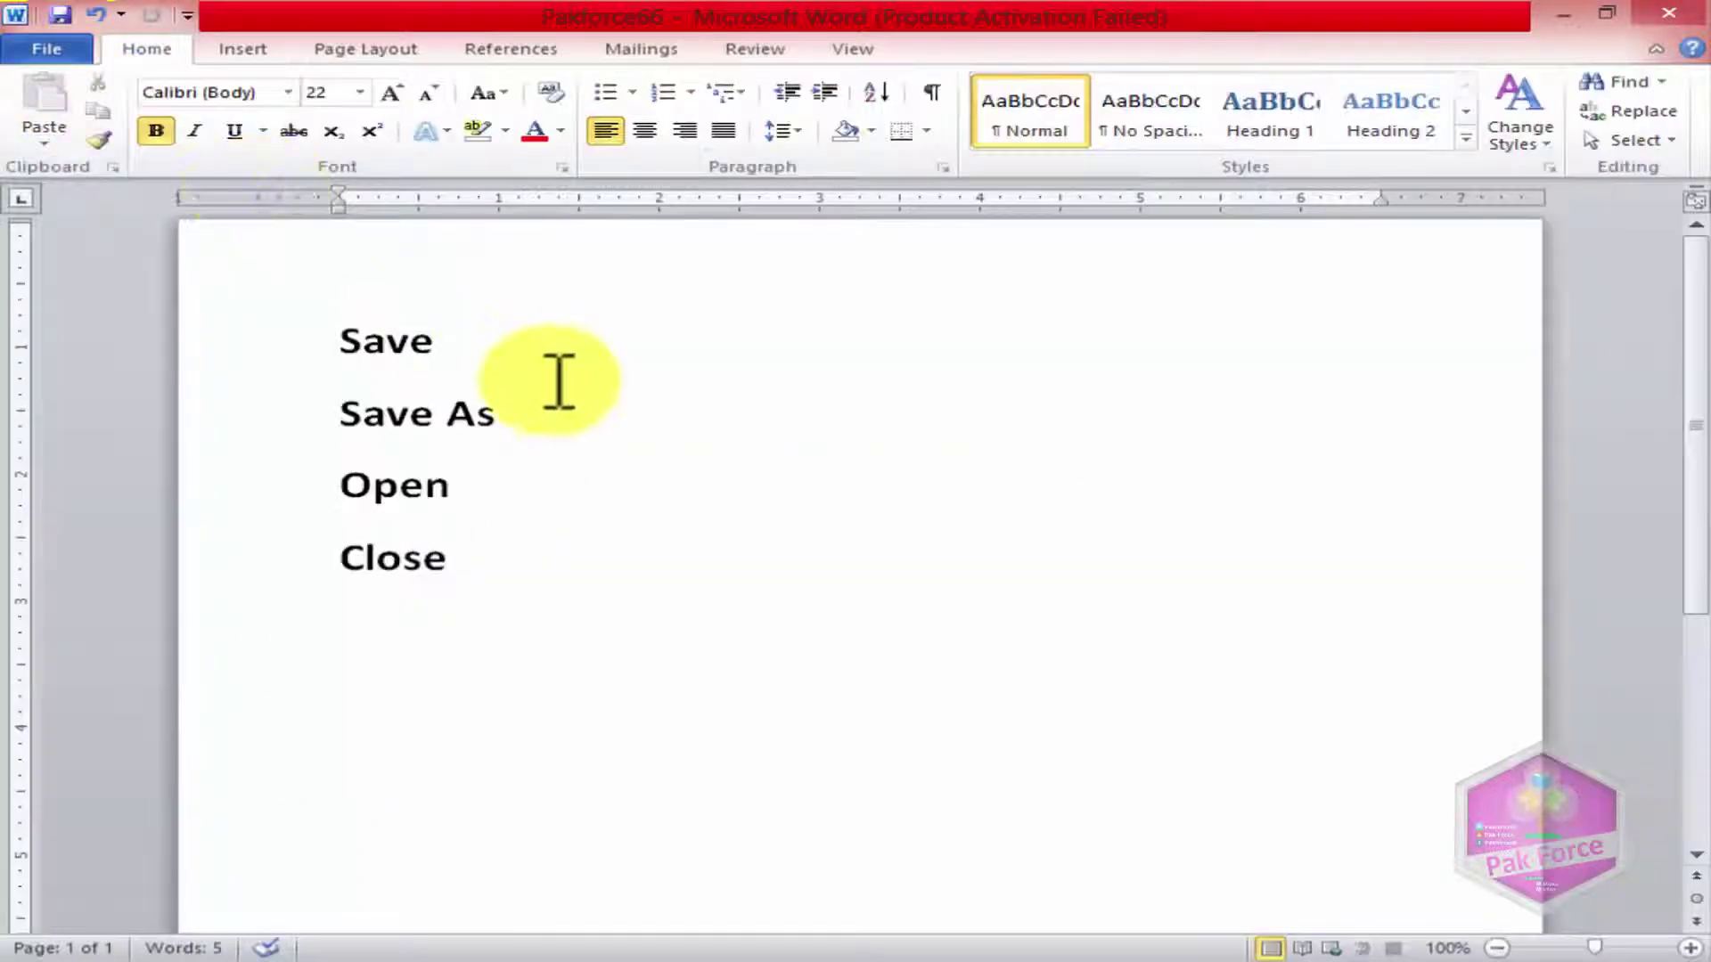
Step: With the cursor after Save As, save Pakforce66 twice more and resume editing
left_click(533, 419)
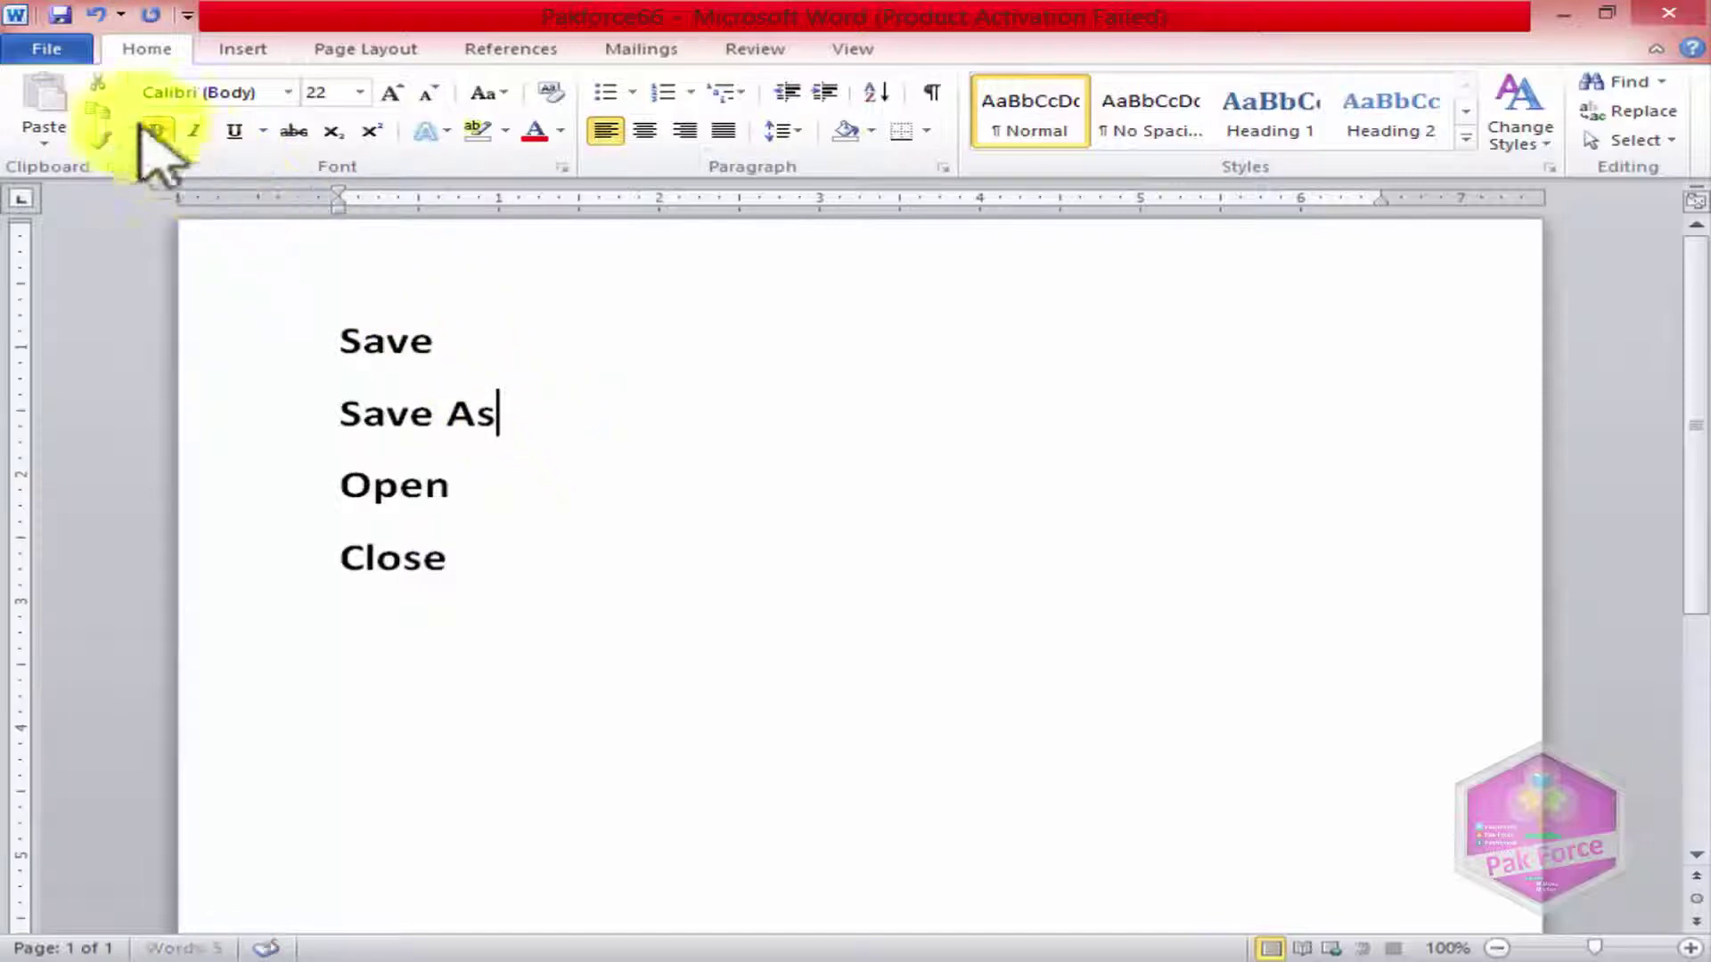
left_click(46, 49)
left_click(78, 90)
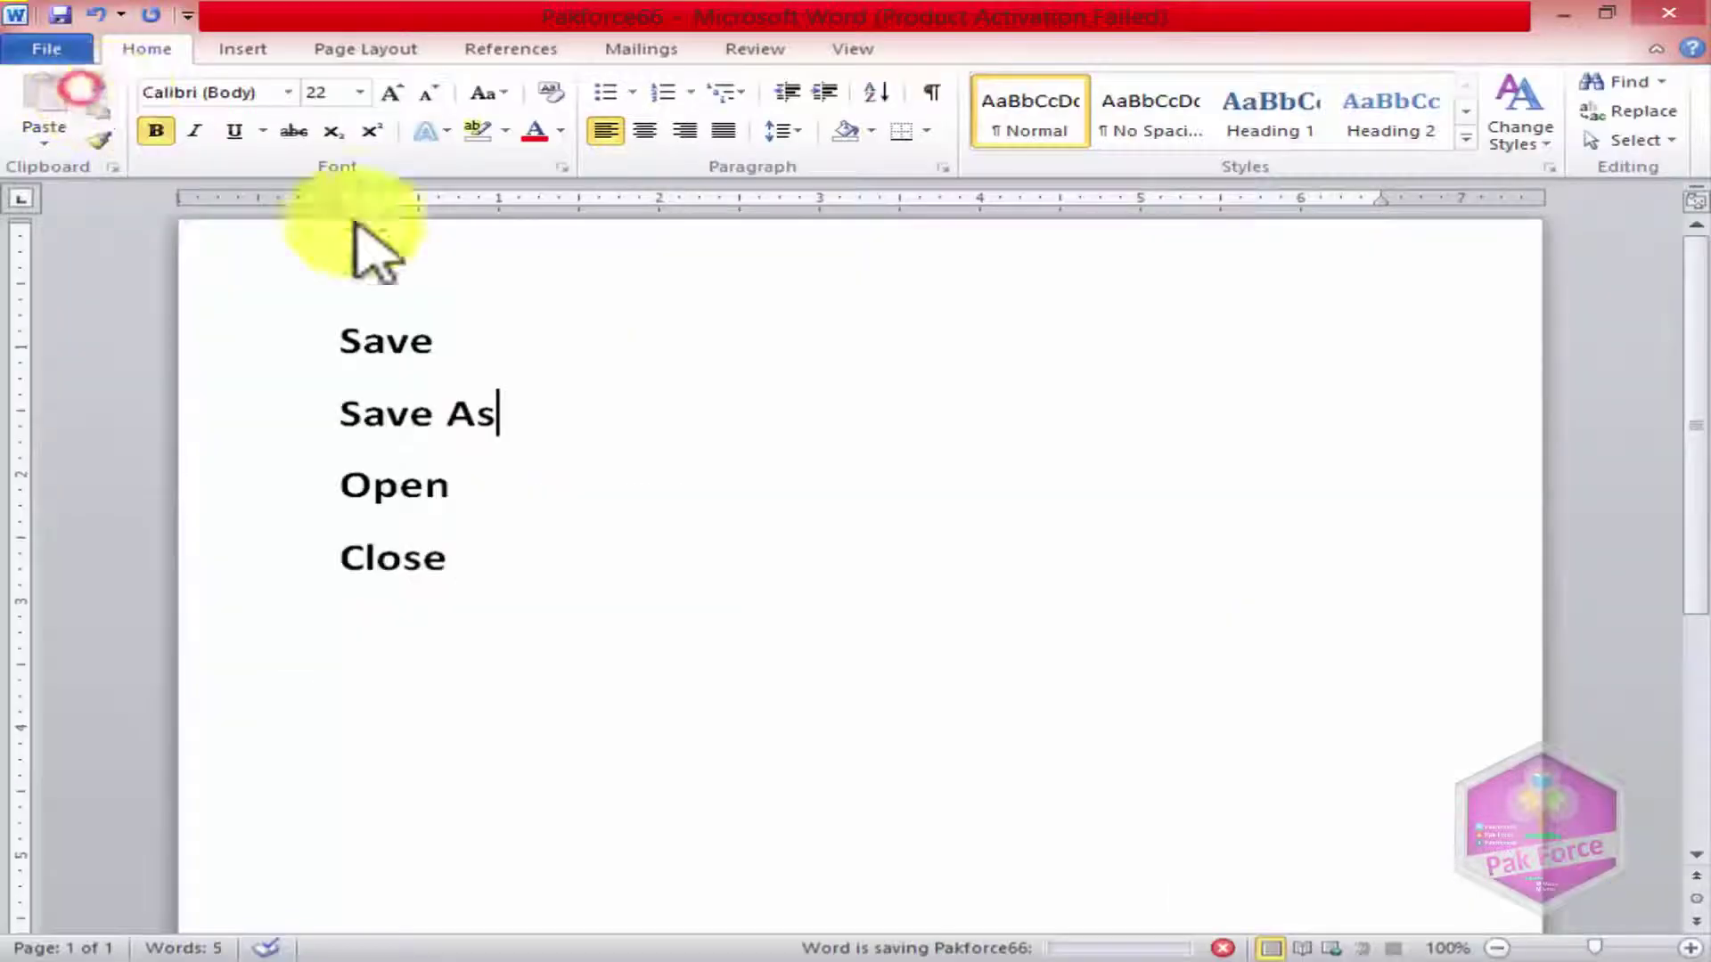
left_click(54, 49)
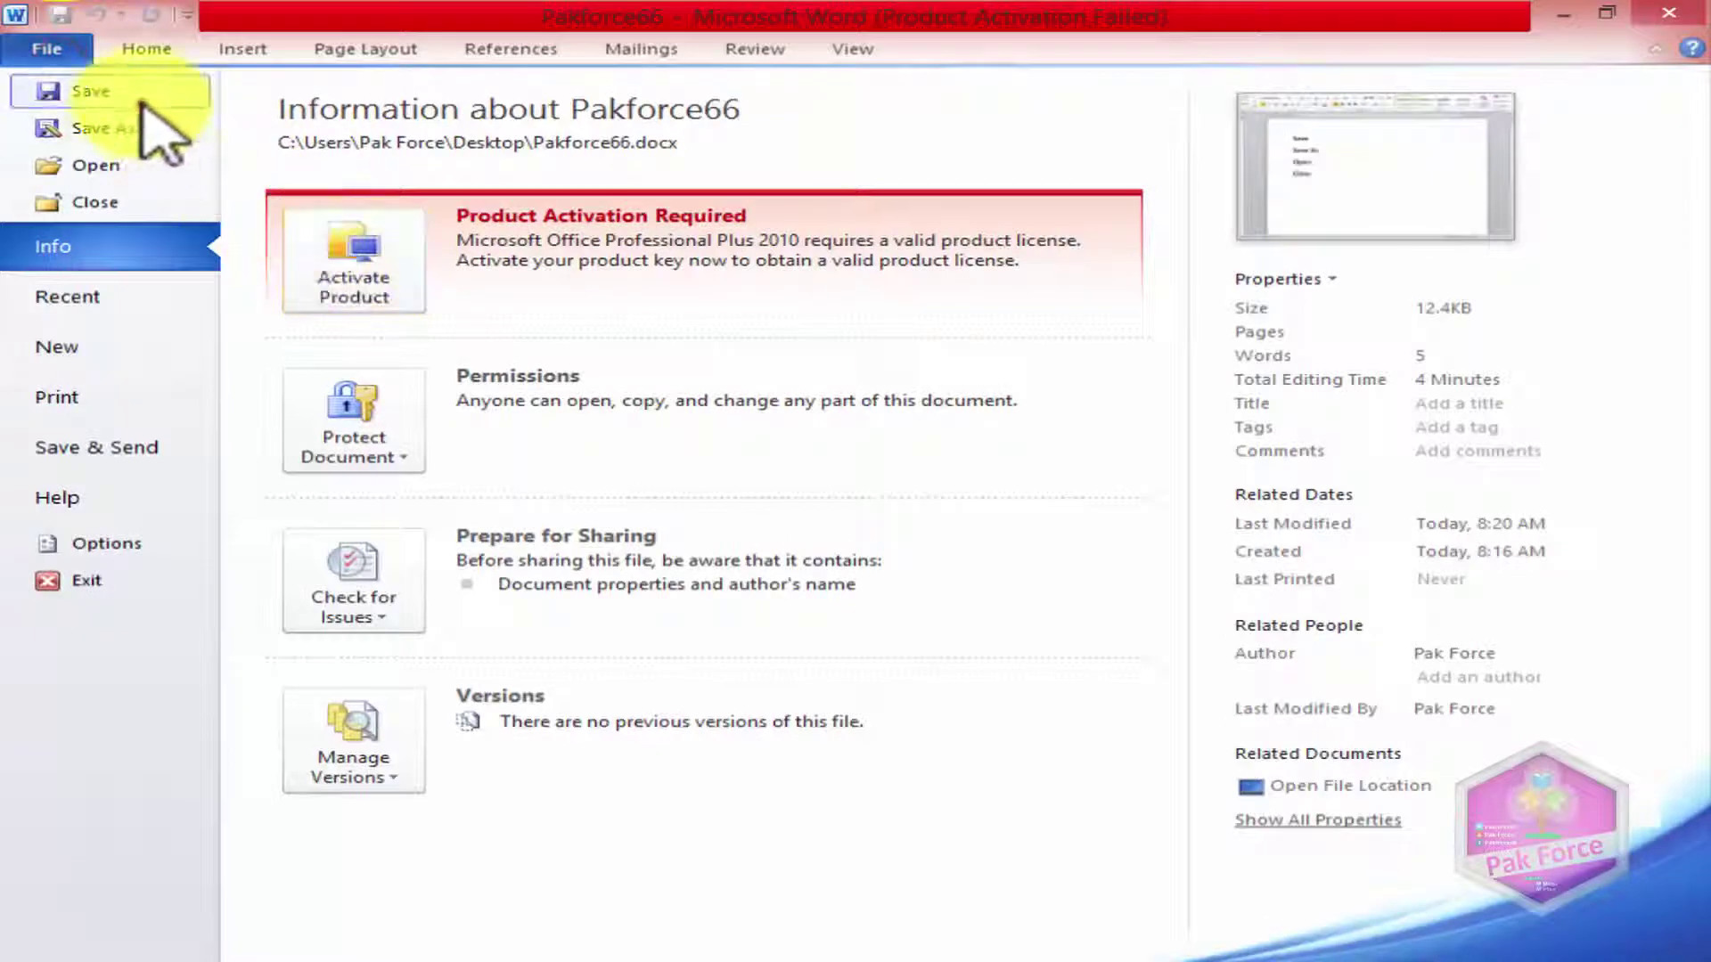
left_click(71, 89)
left_click(522, 434)
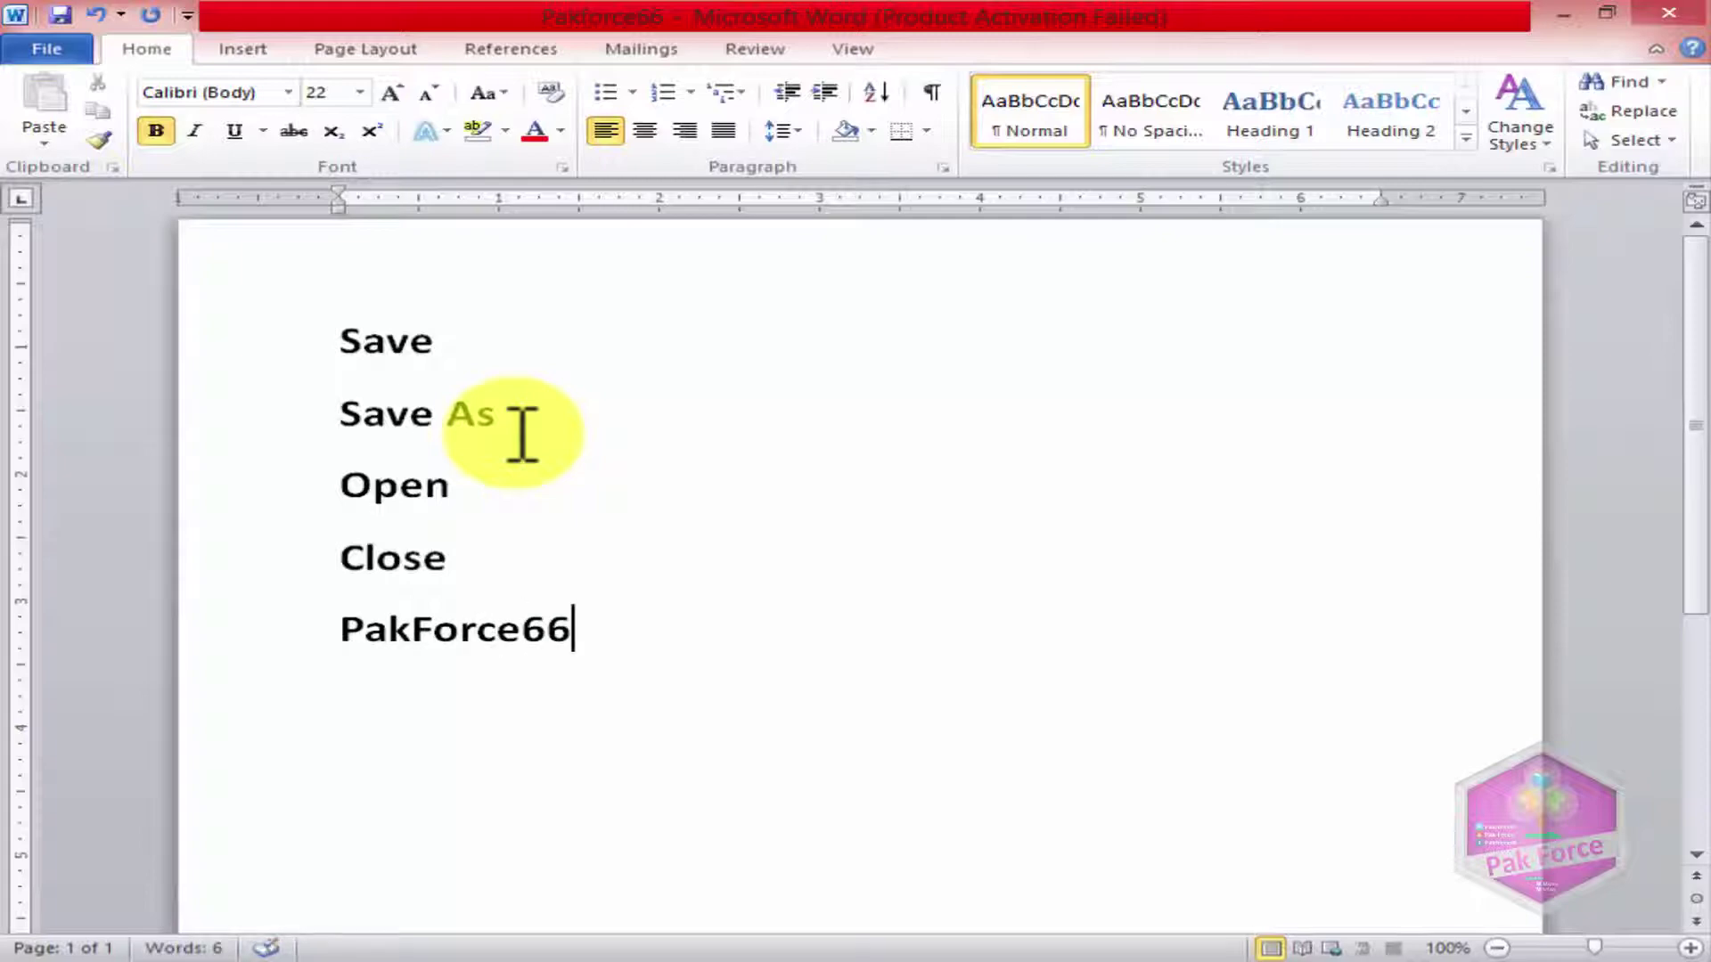
Step: Save Pakforce66 twice so the new PakForce66 line is stored
left_click(71, 48)
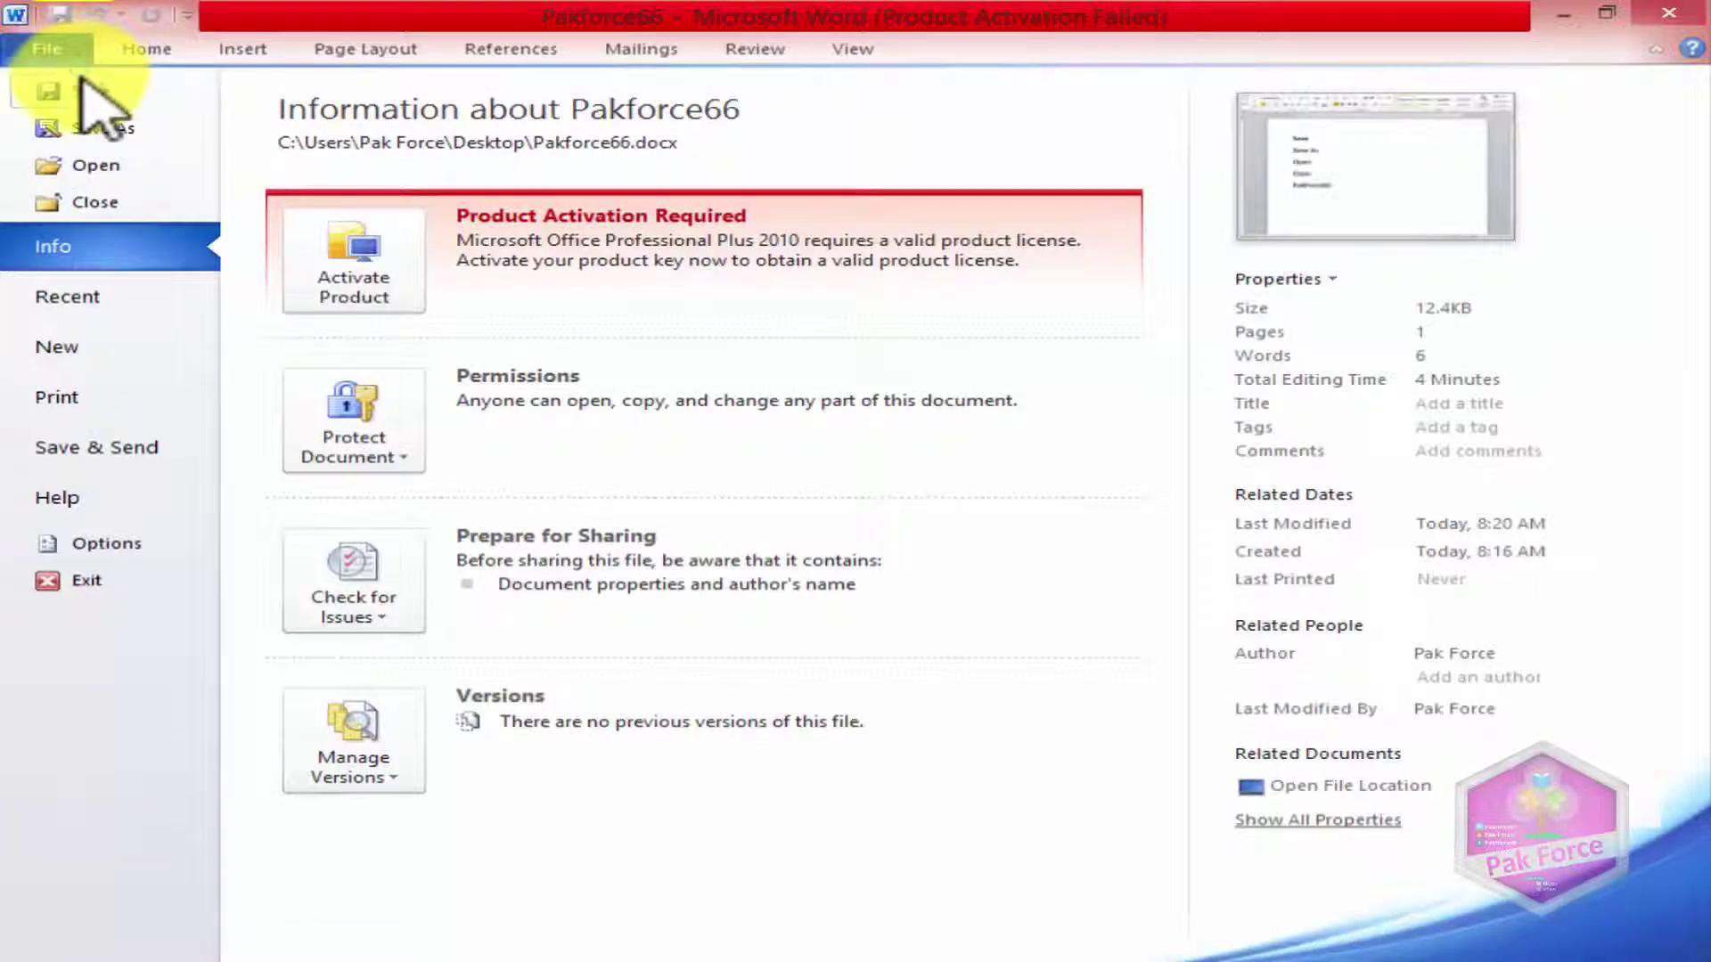
left_click(82, 82)
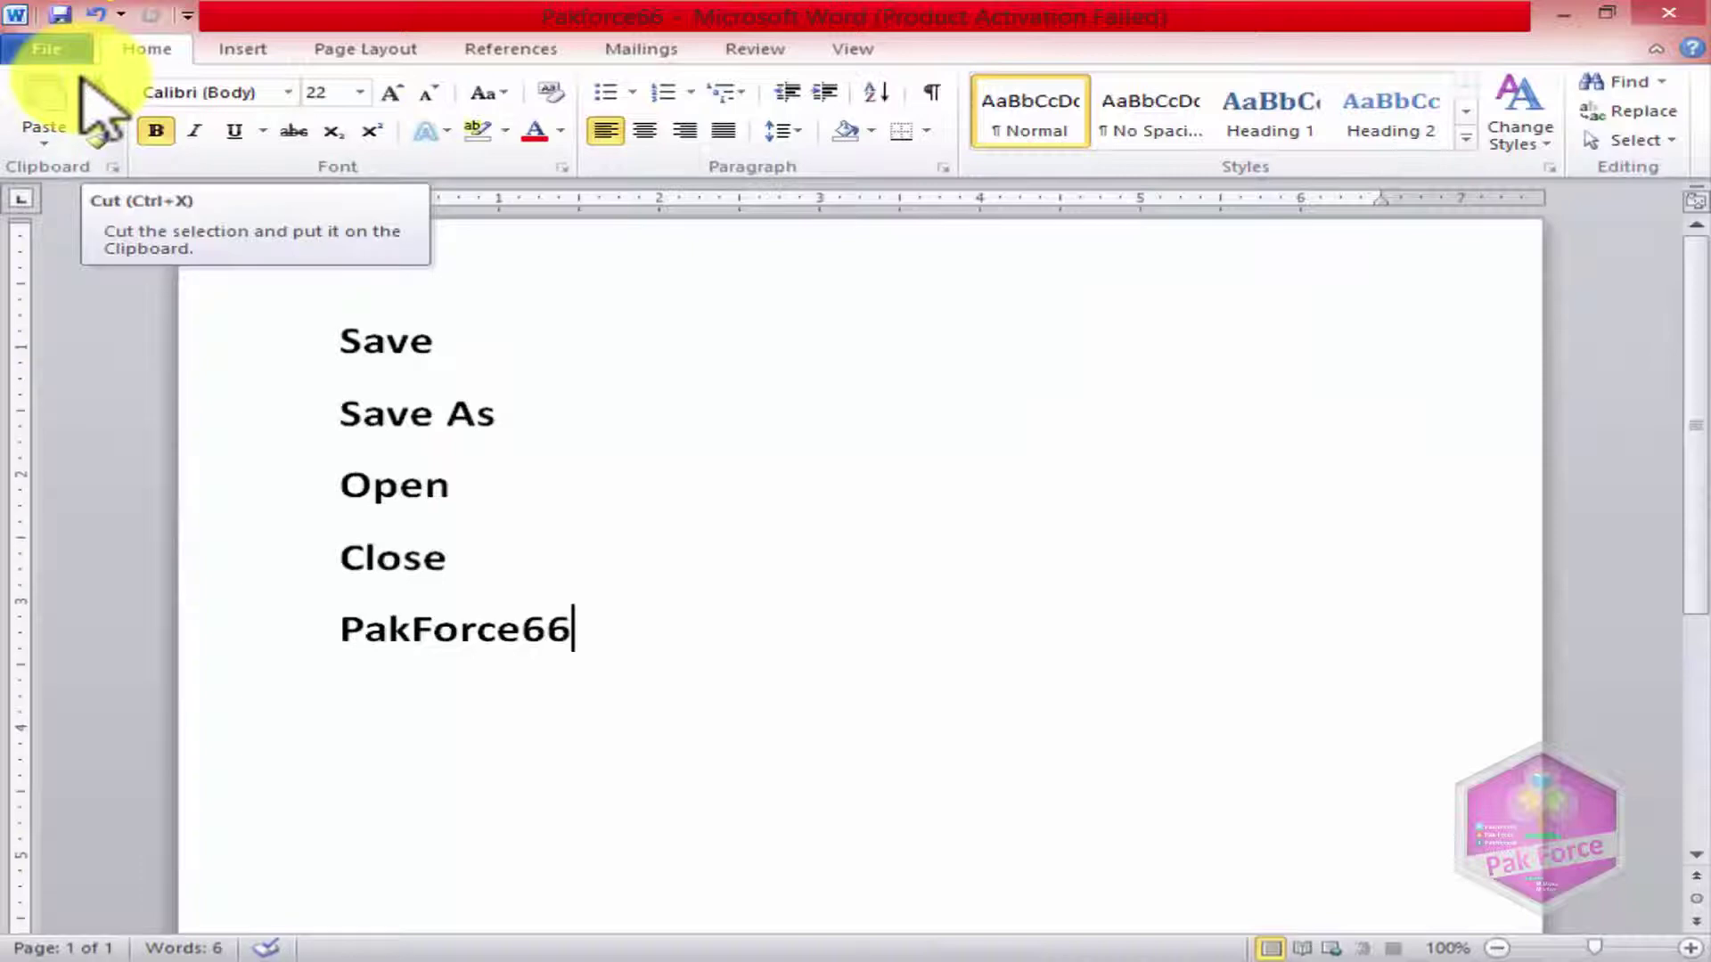
left_click(67, 50)
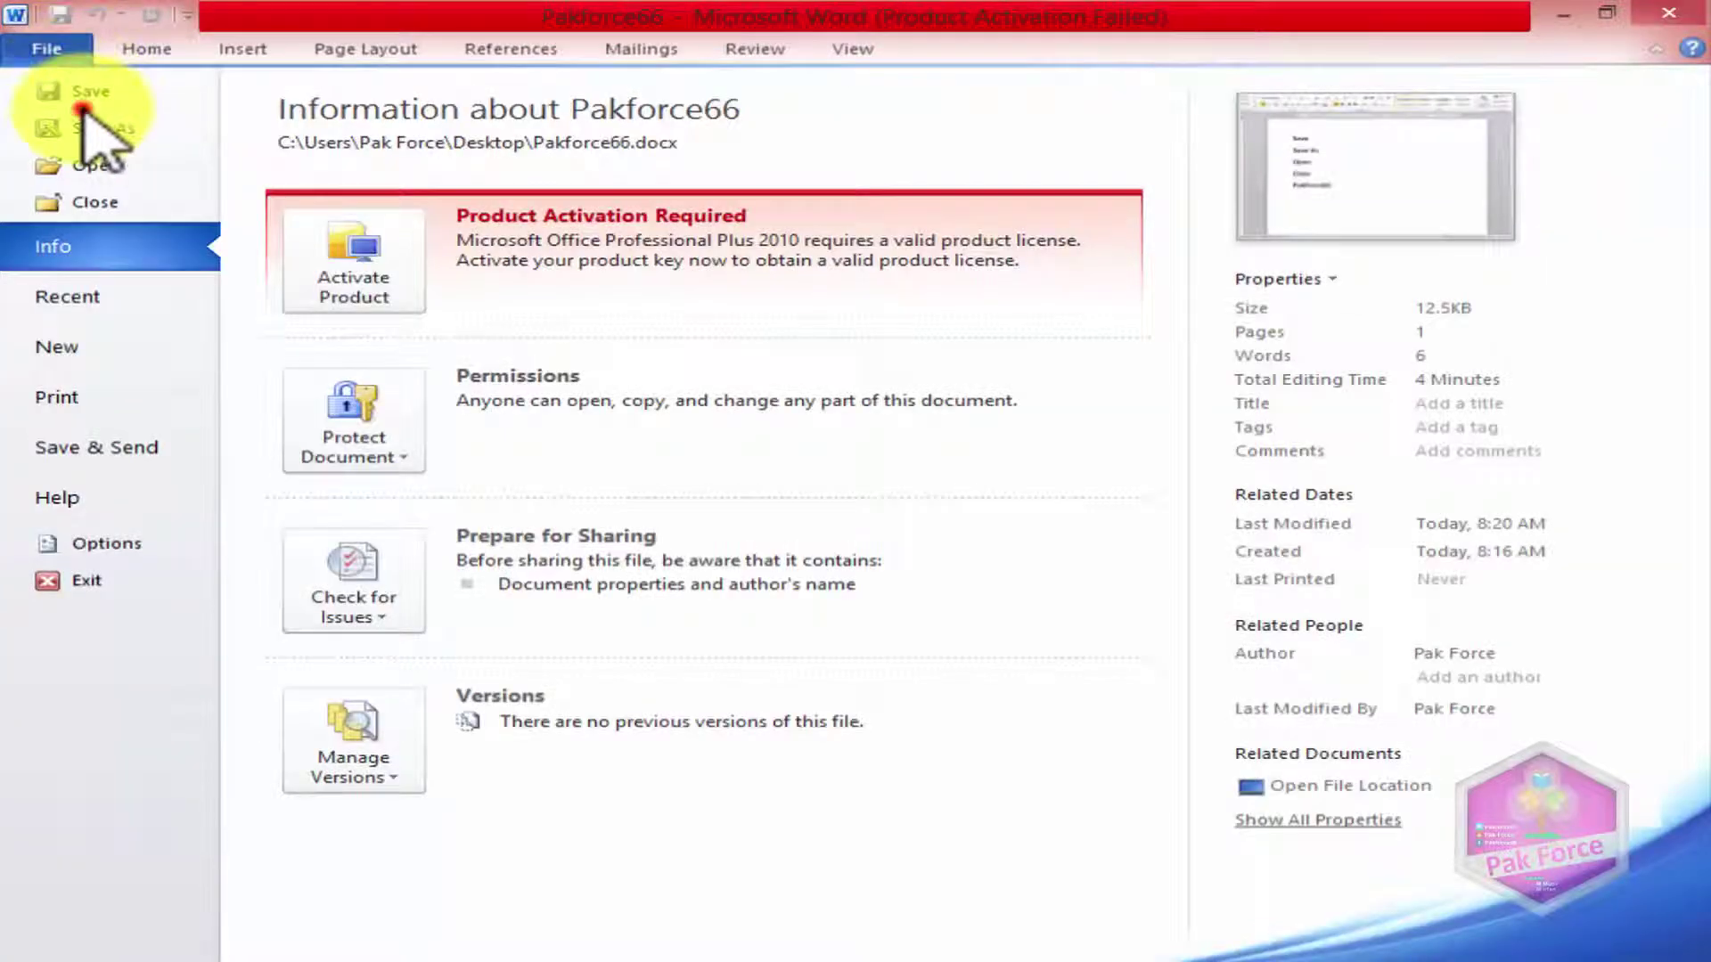
left_click(76, 90)
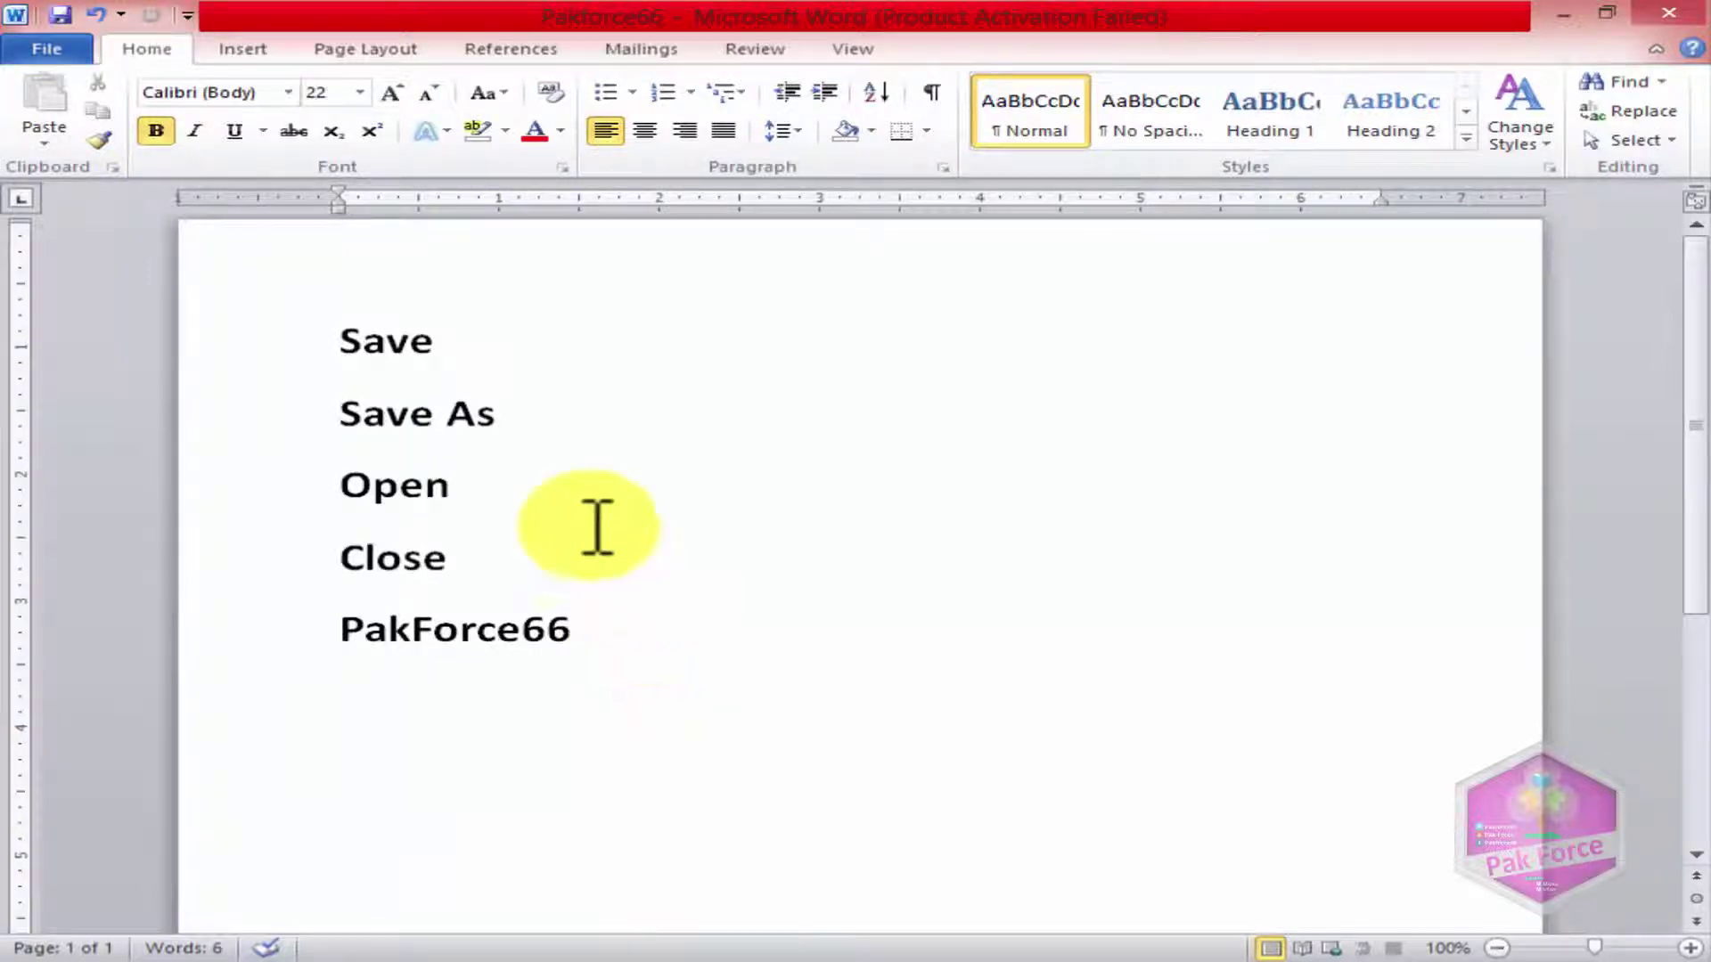
Step: Select the PakForce66 line and delete it to retype it as Pakforce66
left_click_drag(595, 646, 335, 632)
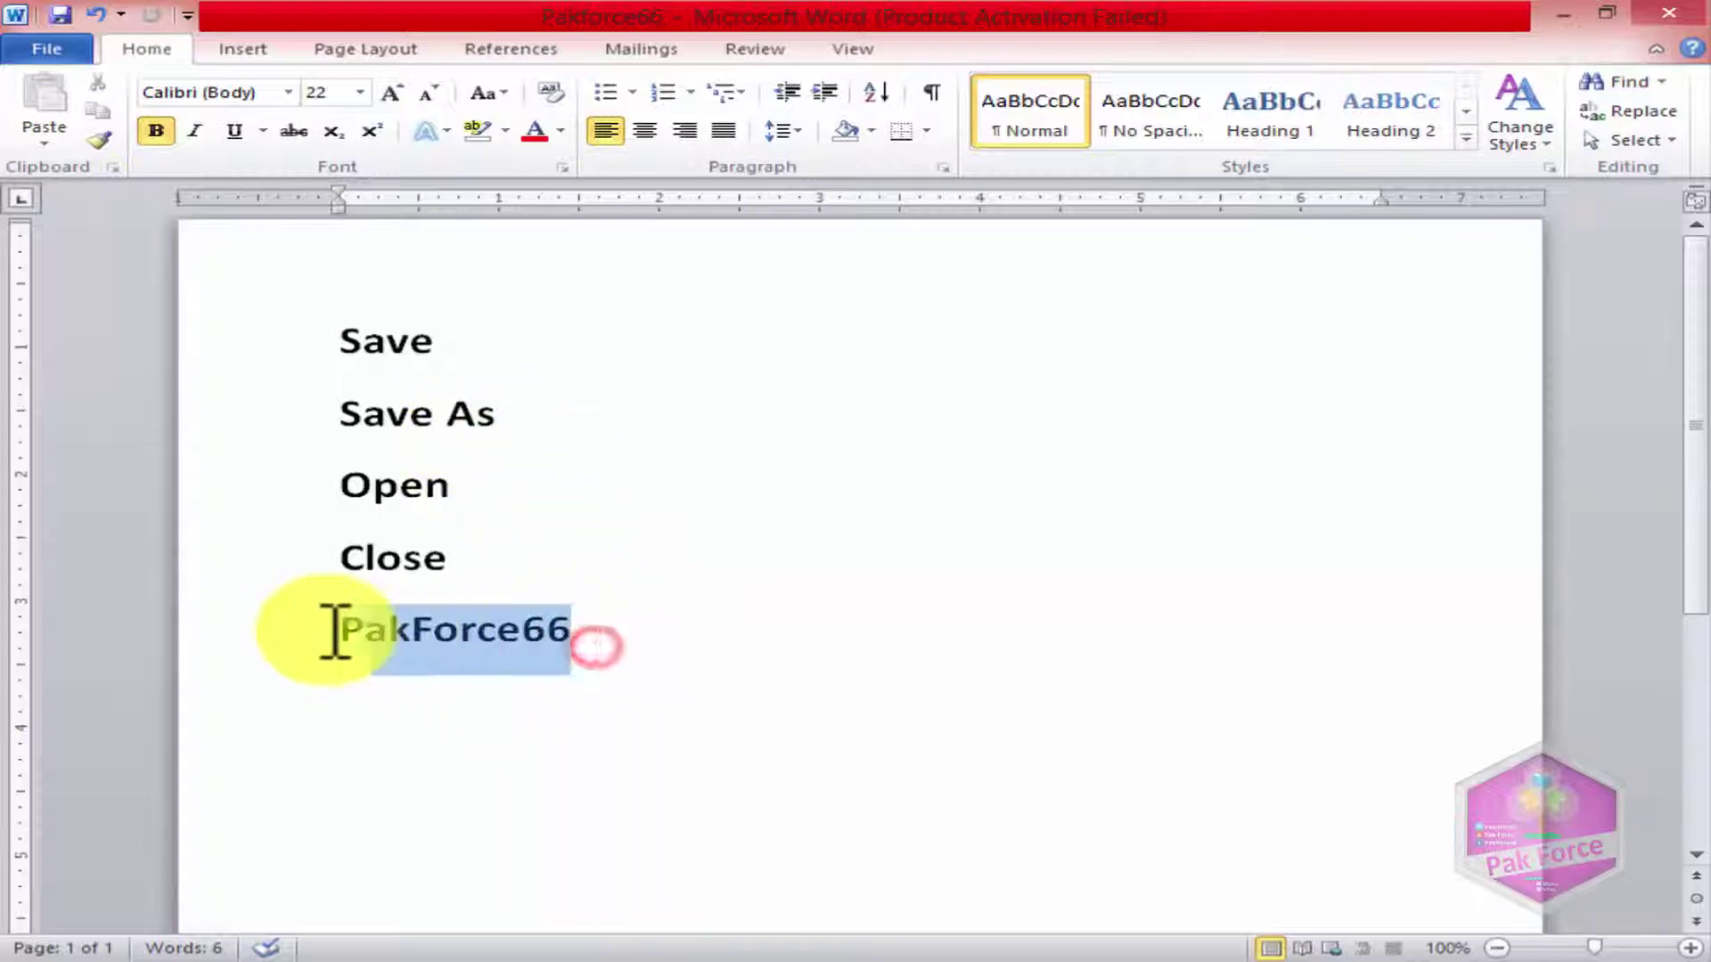
left_click(574, 635)
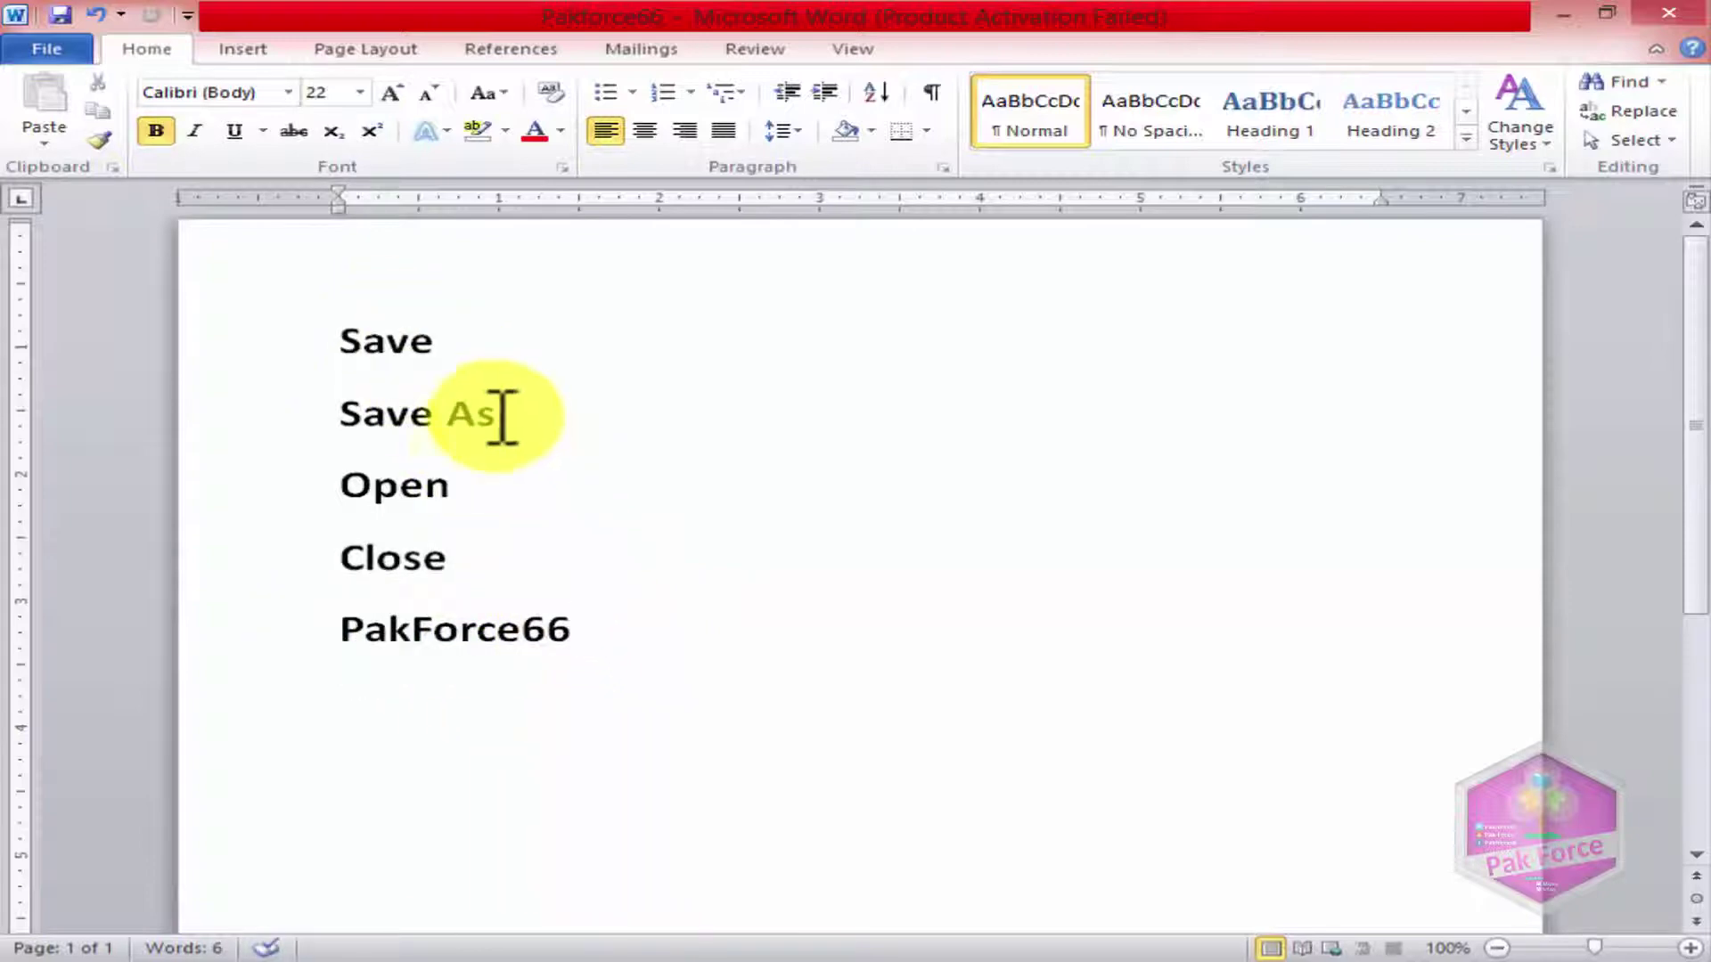
left_click_drag(593, 629, 211, 630)
key("Delete")
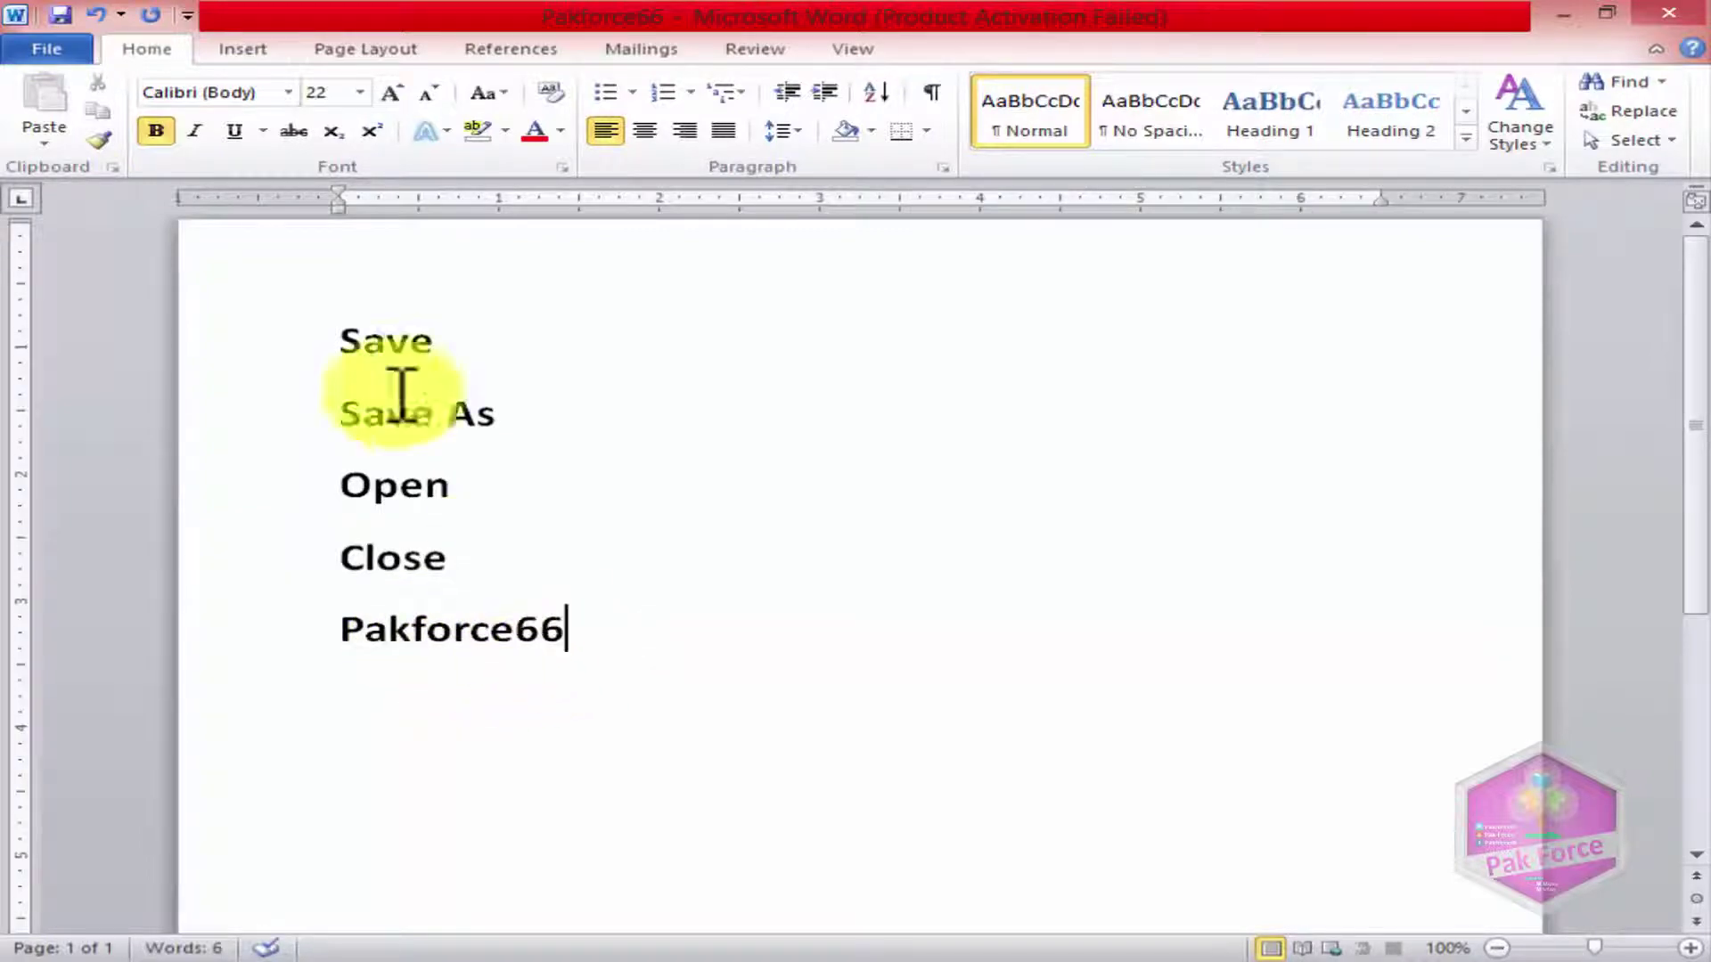
Step: Save a copy named Pakforce to the Desktop, then shrink Word to show both files
left_click(42, 46)
left_click(64, 123)
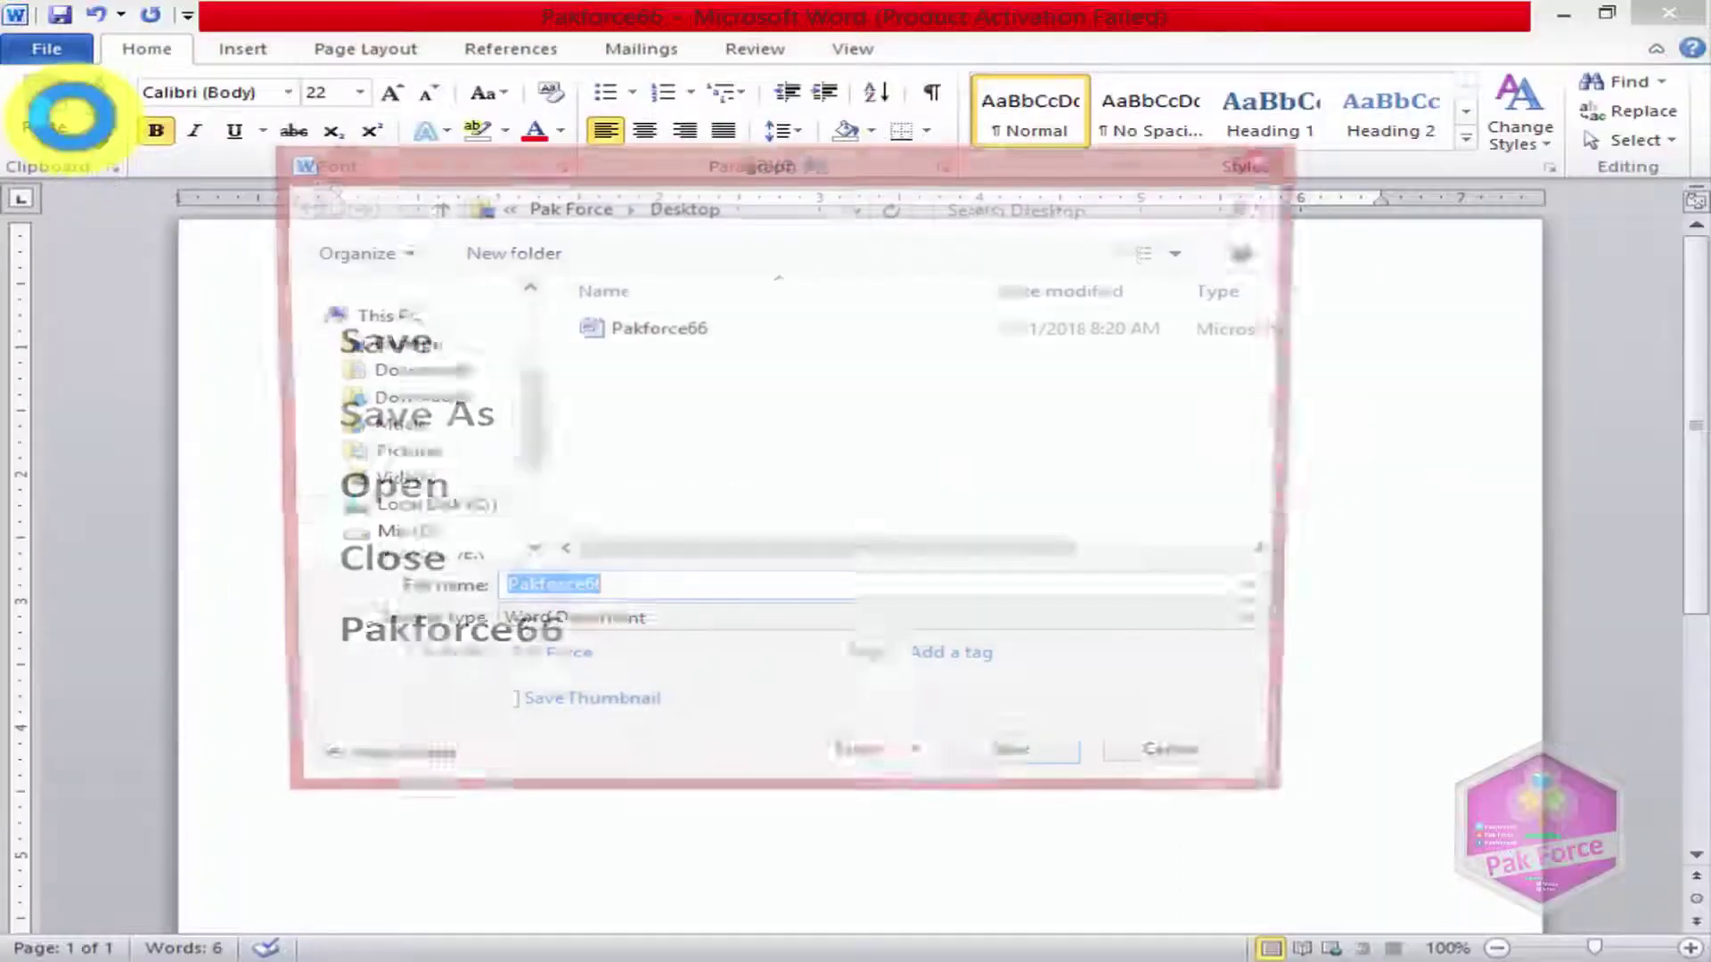
left_click_drag(458, 152, 379, 130)
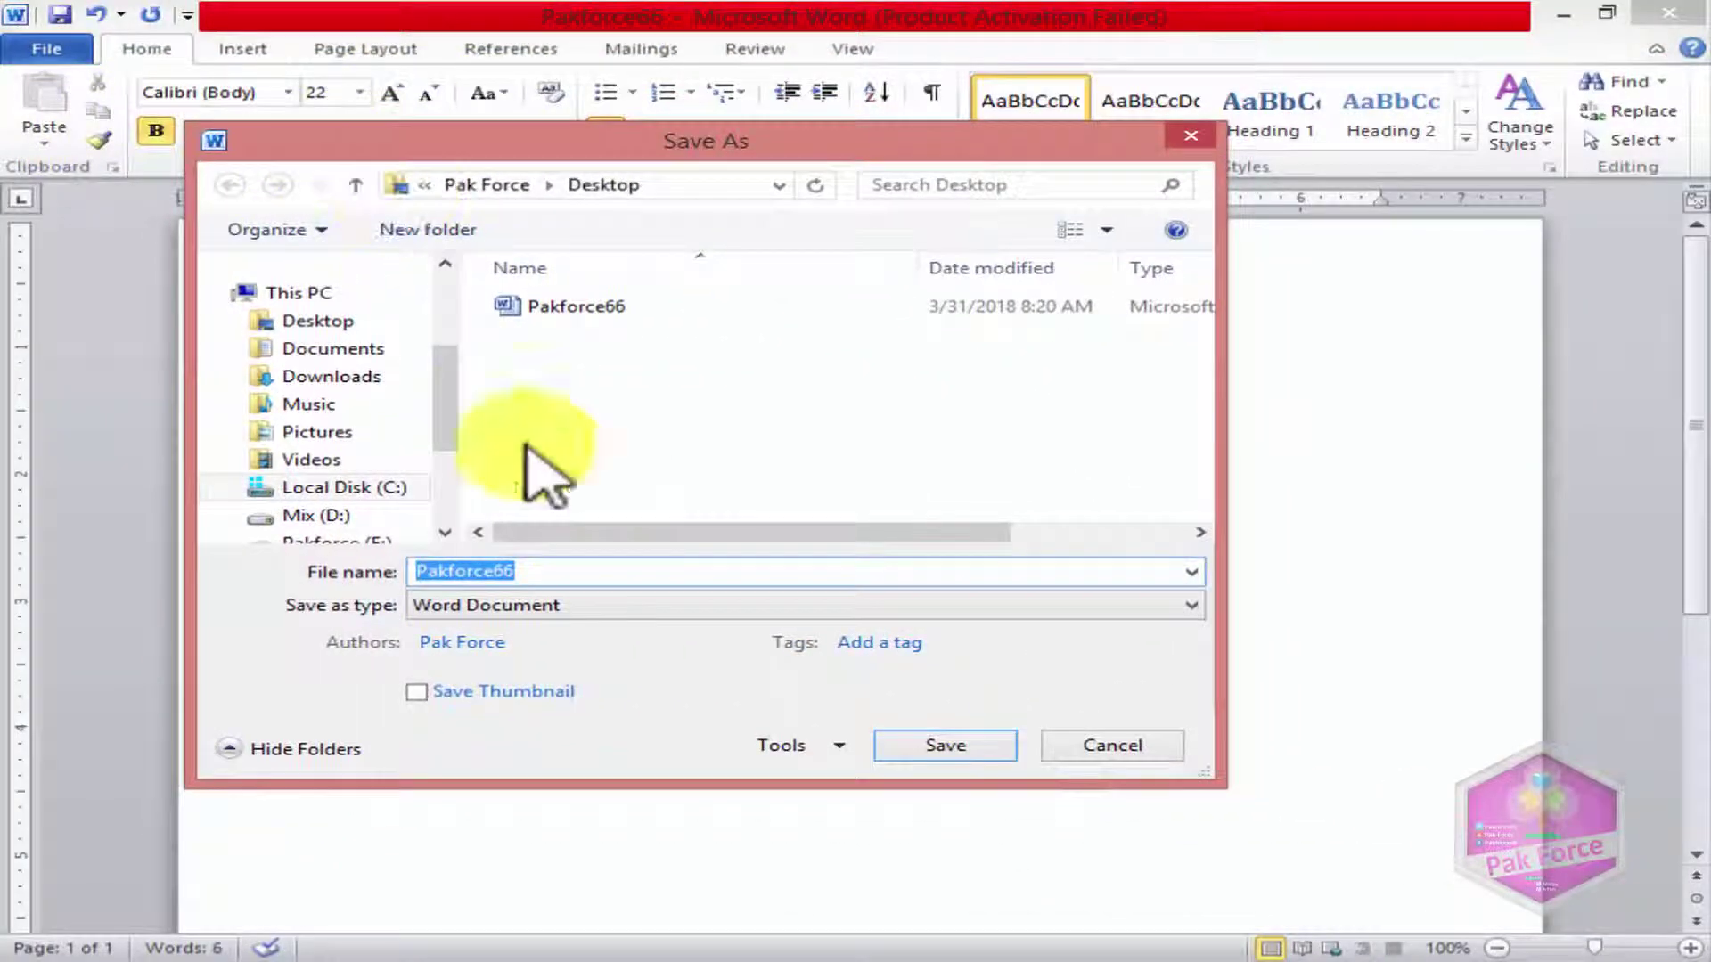
left_click(546, 571)
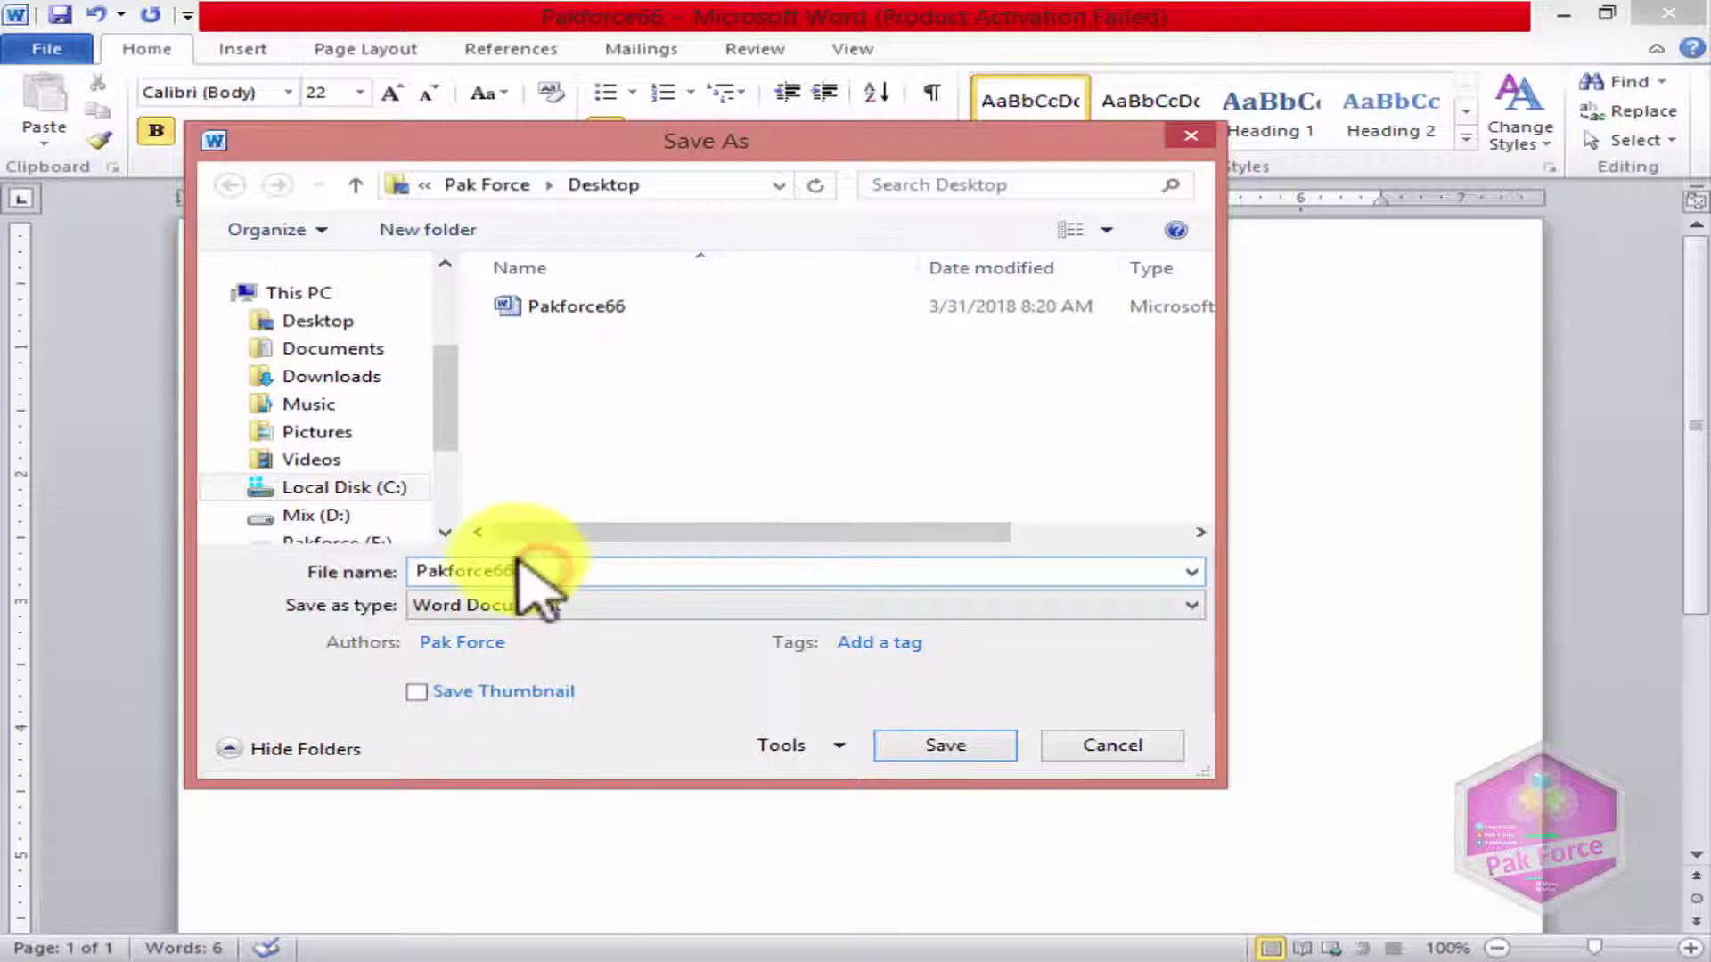
key("BackSpace")
key("BackSpace")
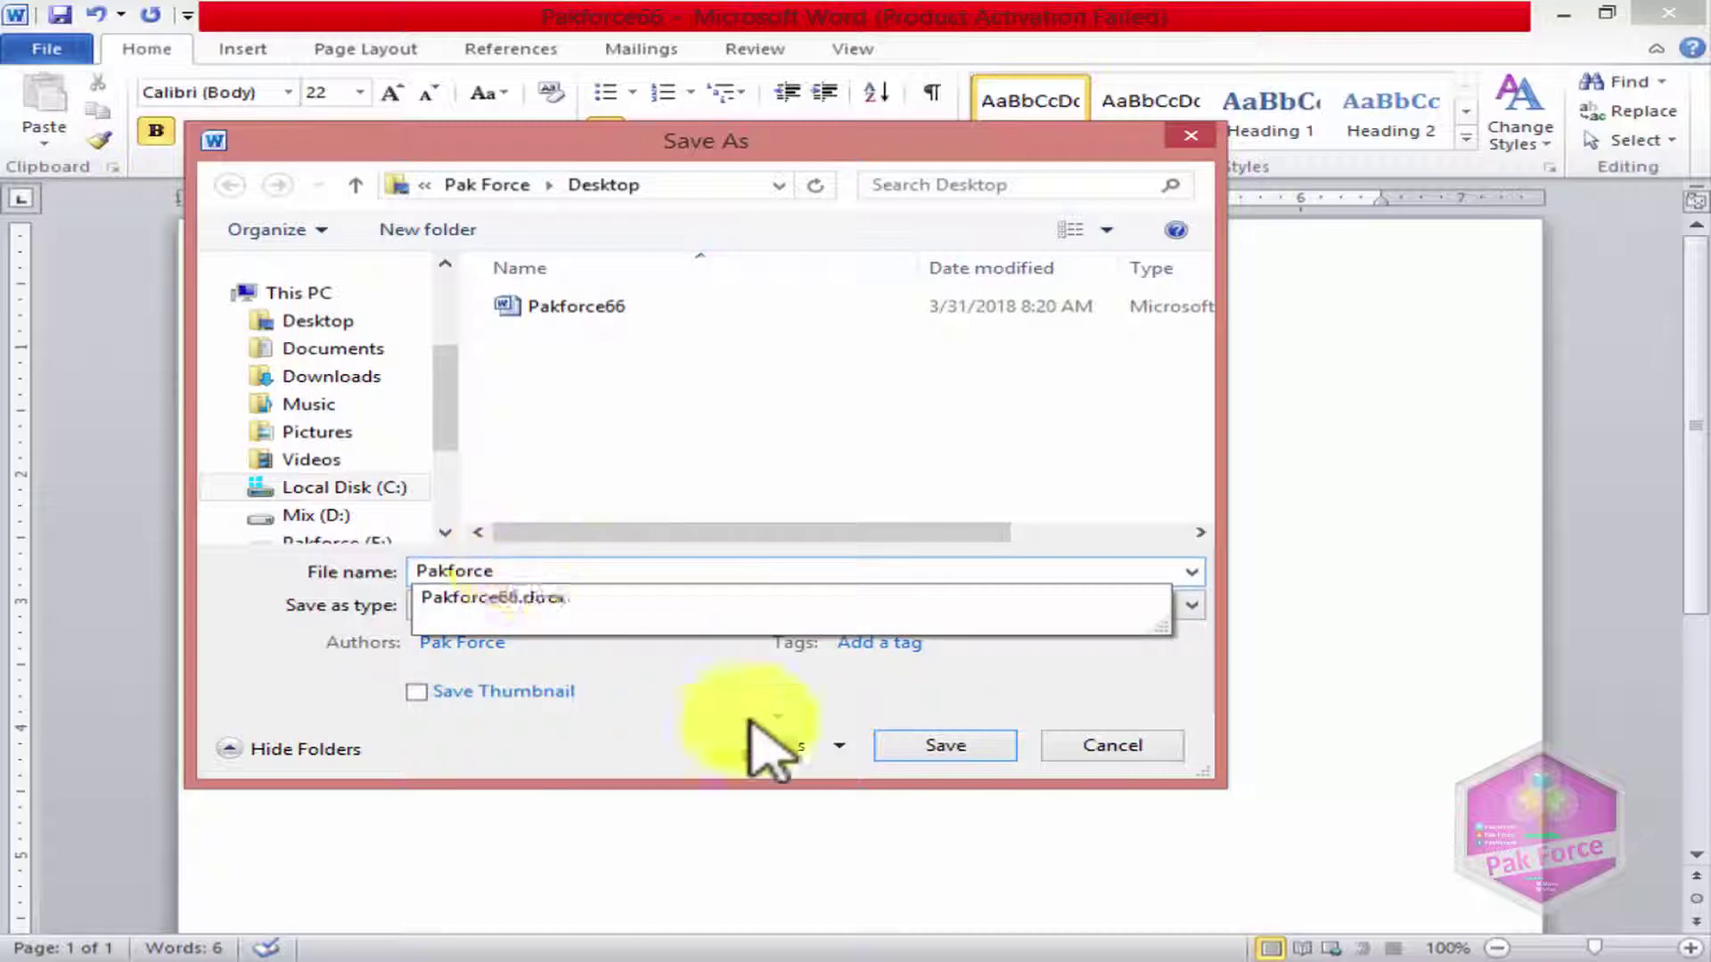
left_click(946, 743)
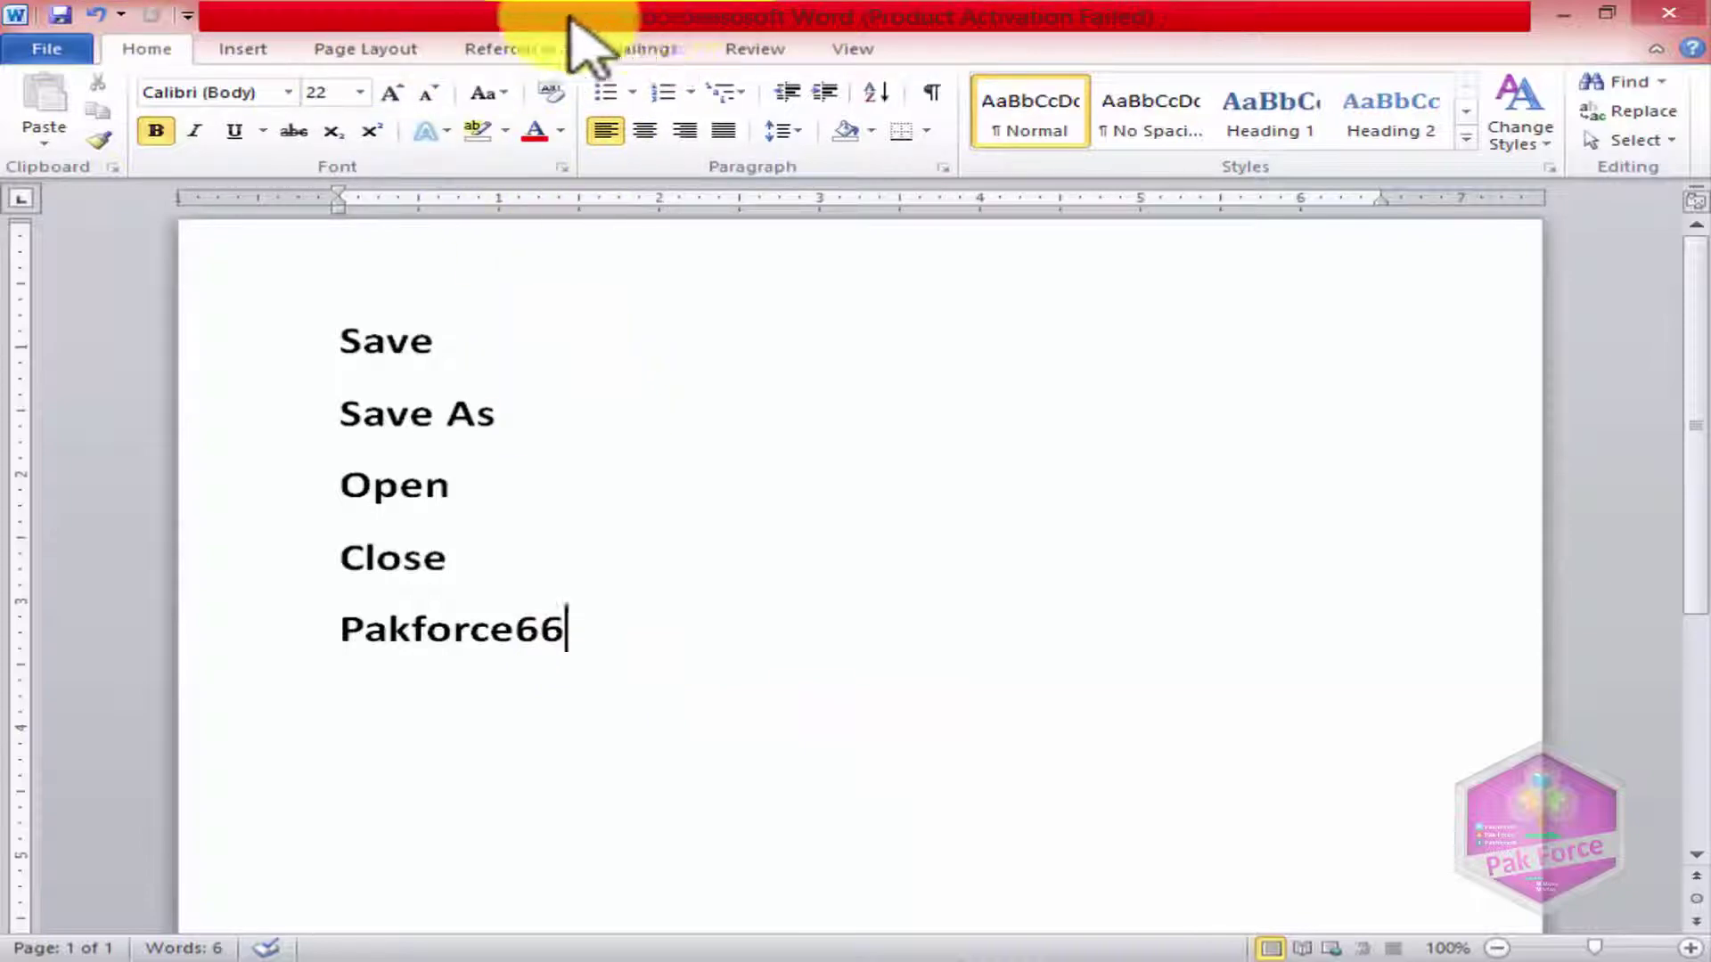
left_click_drag(633, 20, 860, 213)
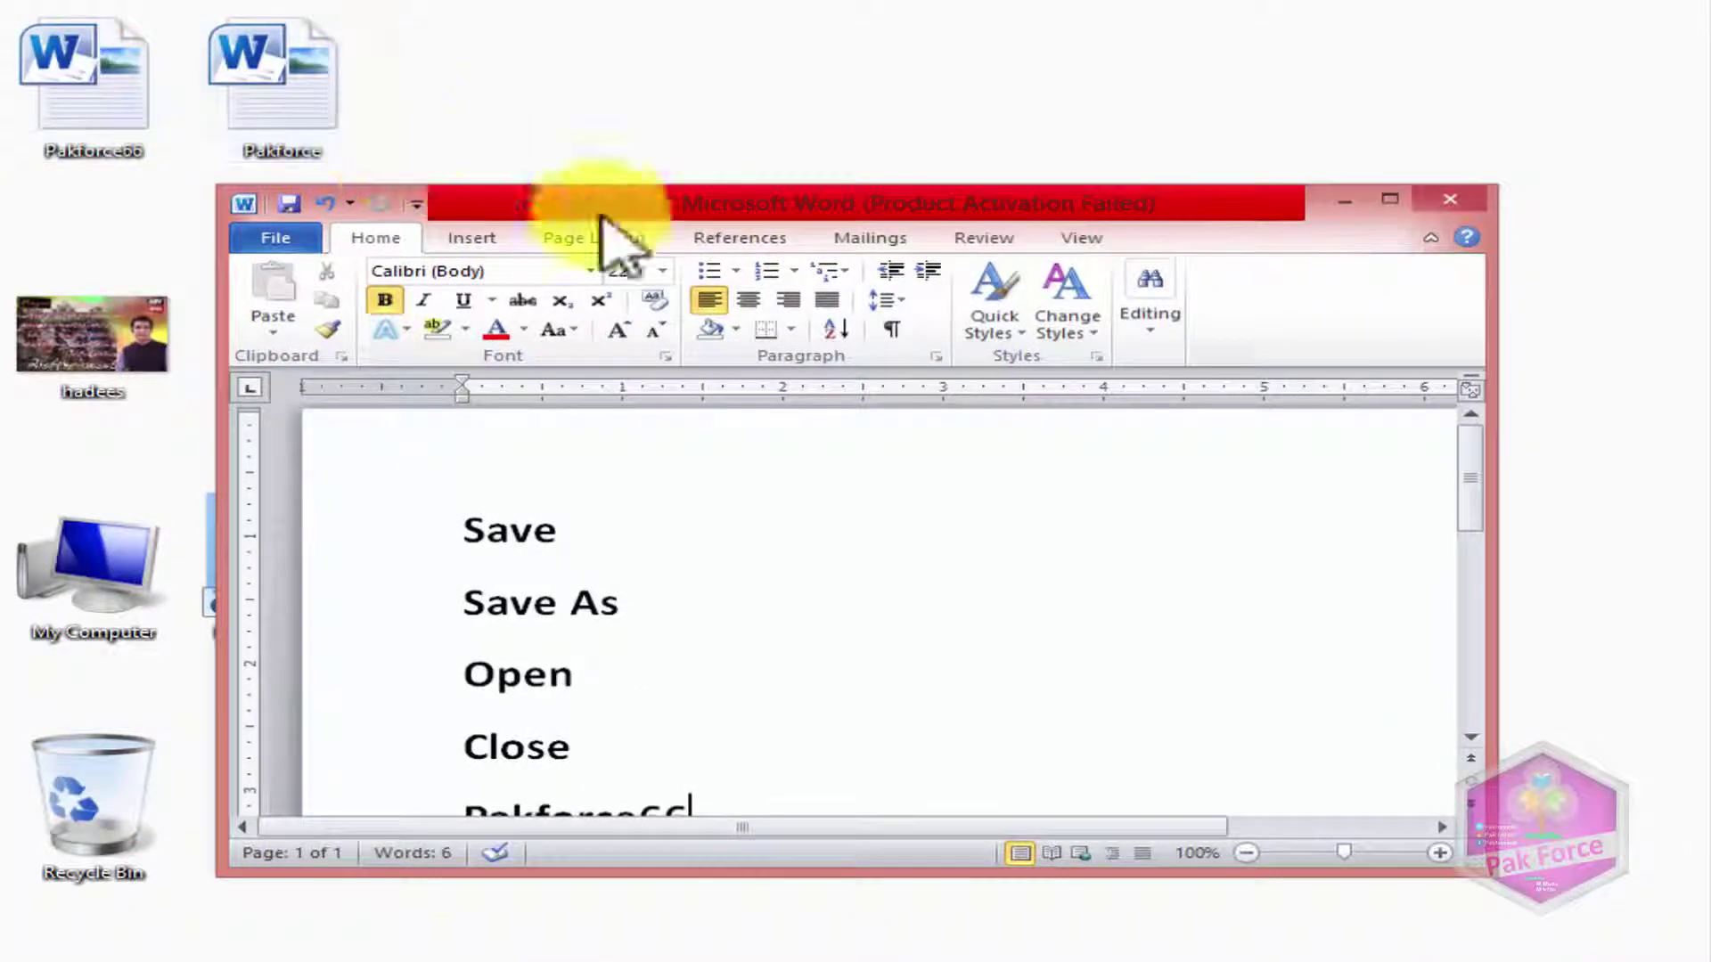
Step: Maximize Word, click through the list lines, and view Pakforce.docx's file information
left_click_drag(707, 202, 651, 2)
left_click(535, 456)
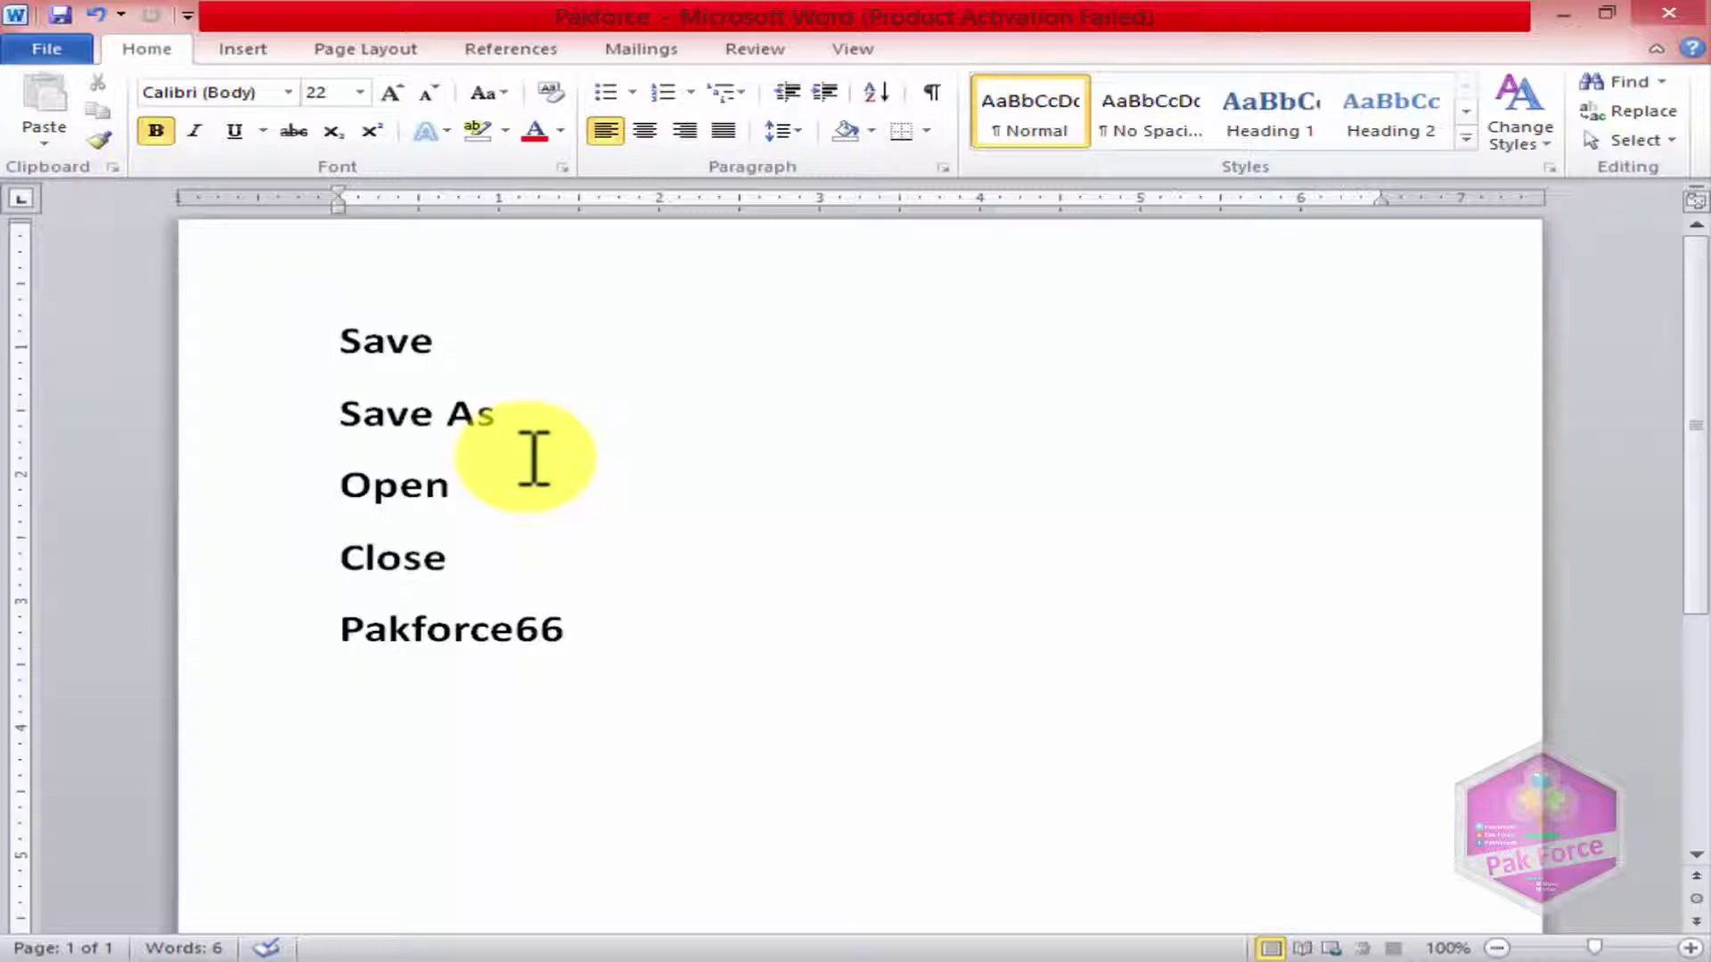
triple_click(336, 344)
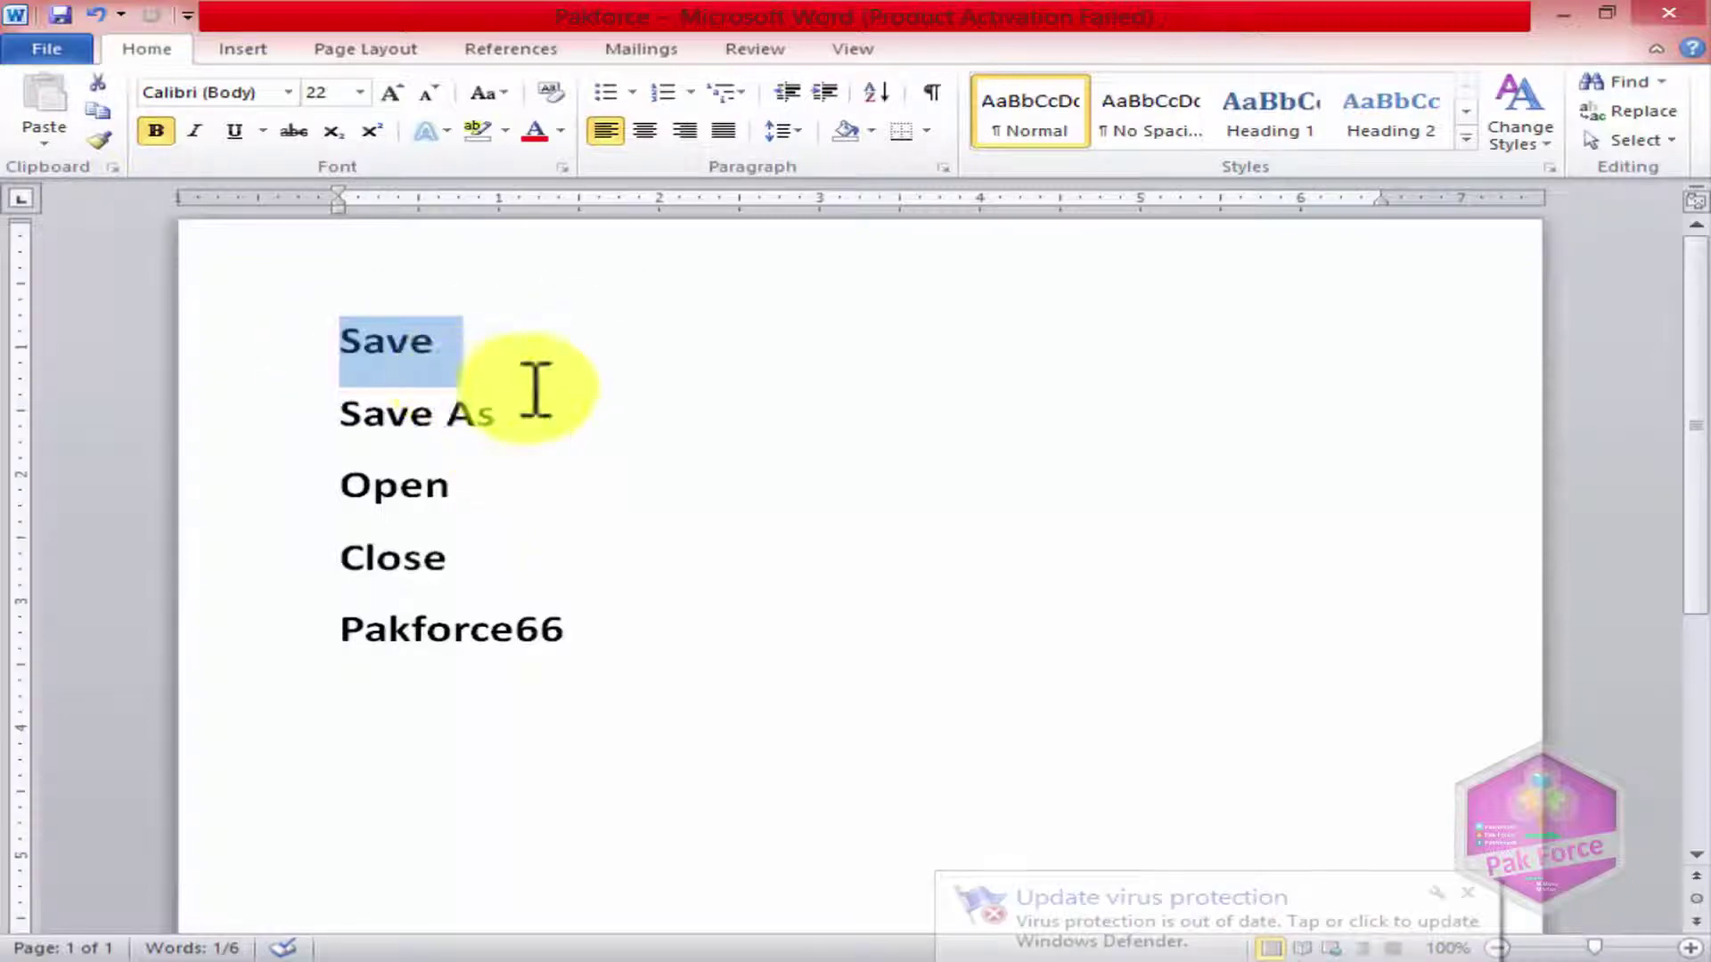
left_click(525, 510)
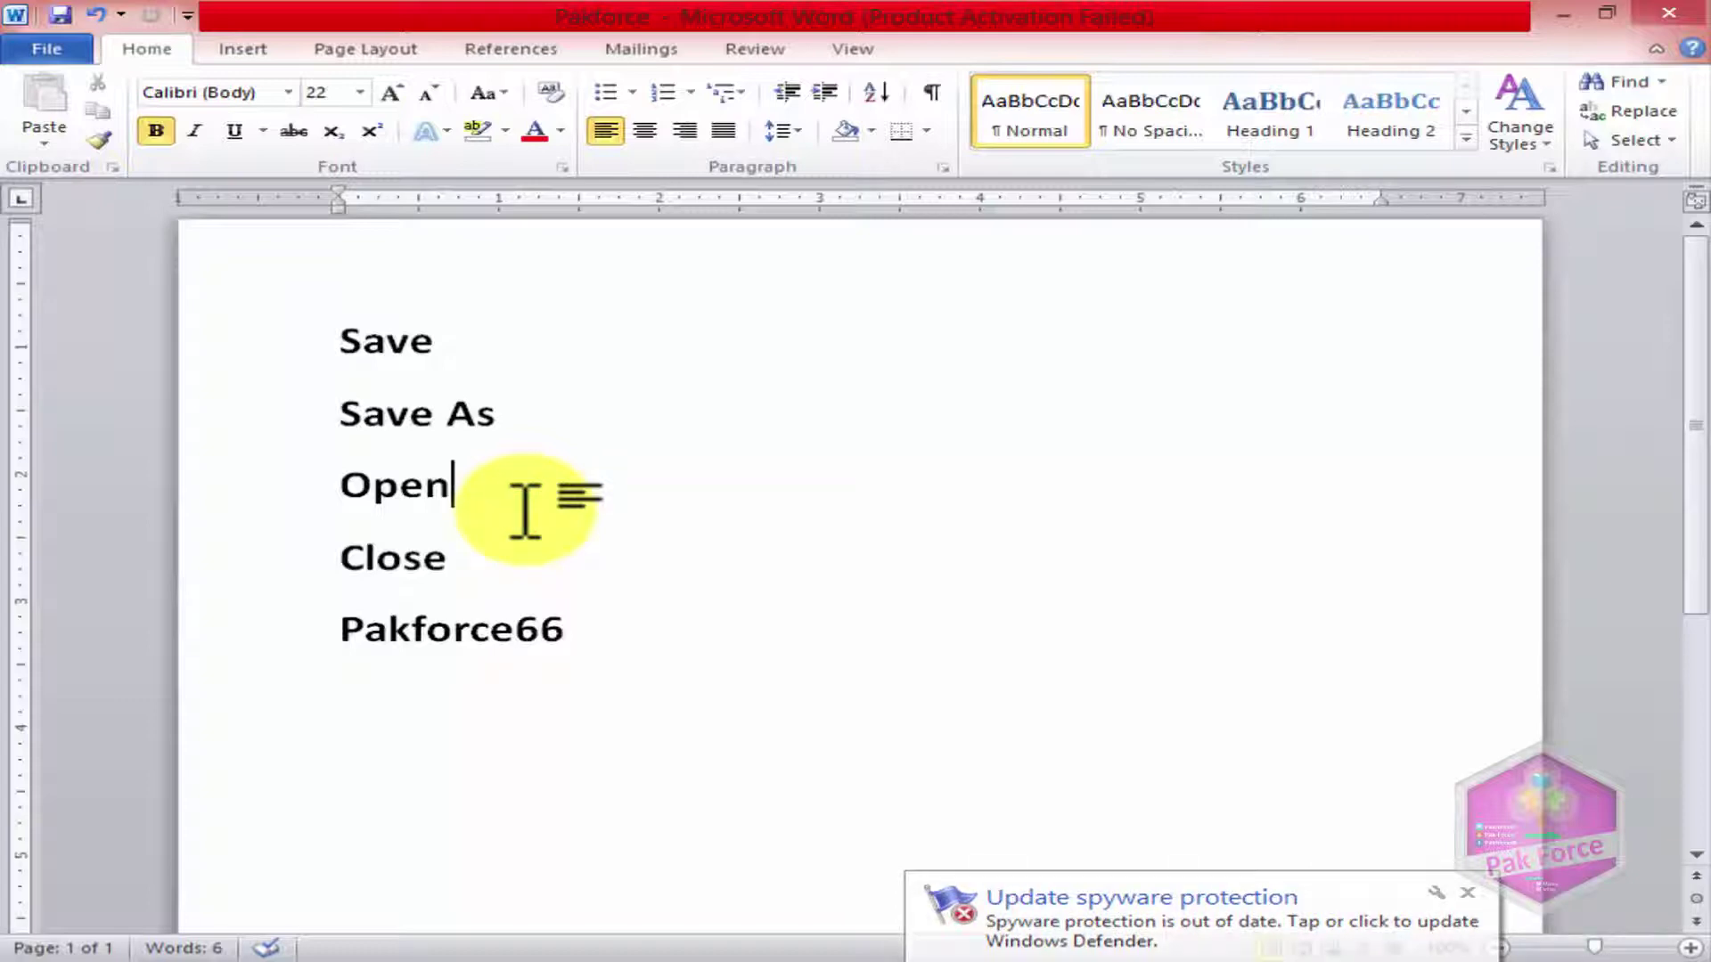
left_click(524, 508)
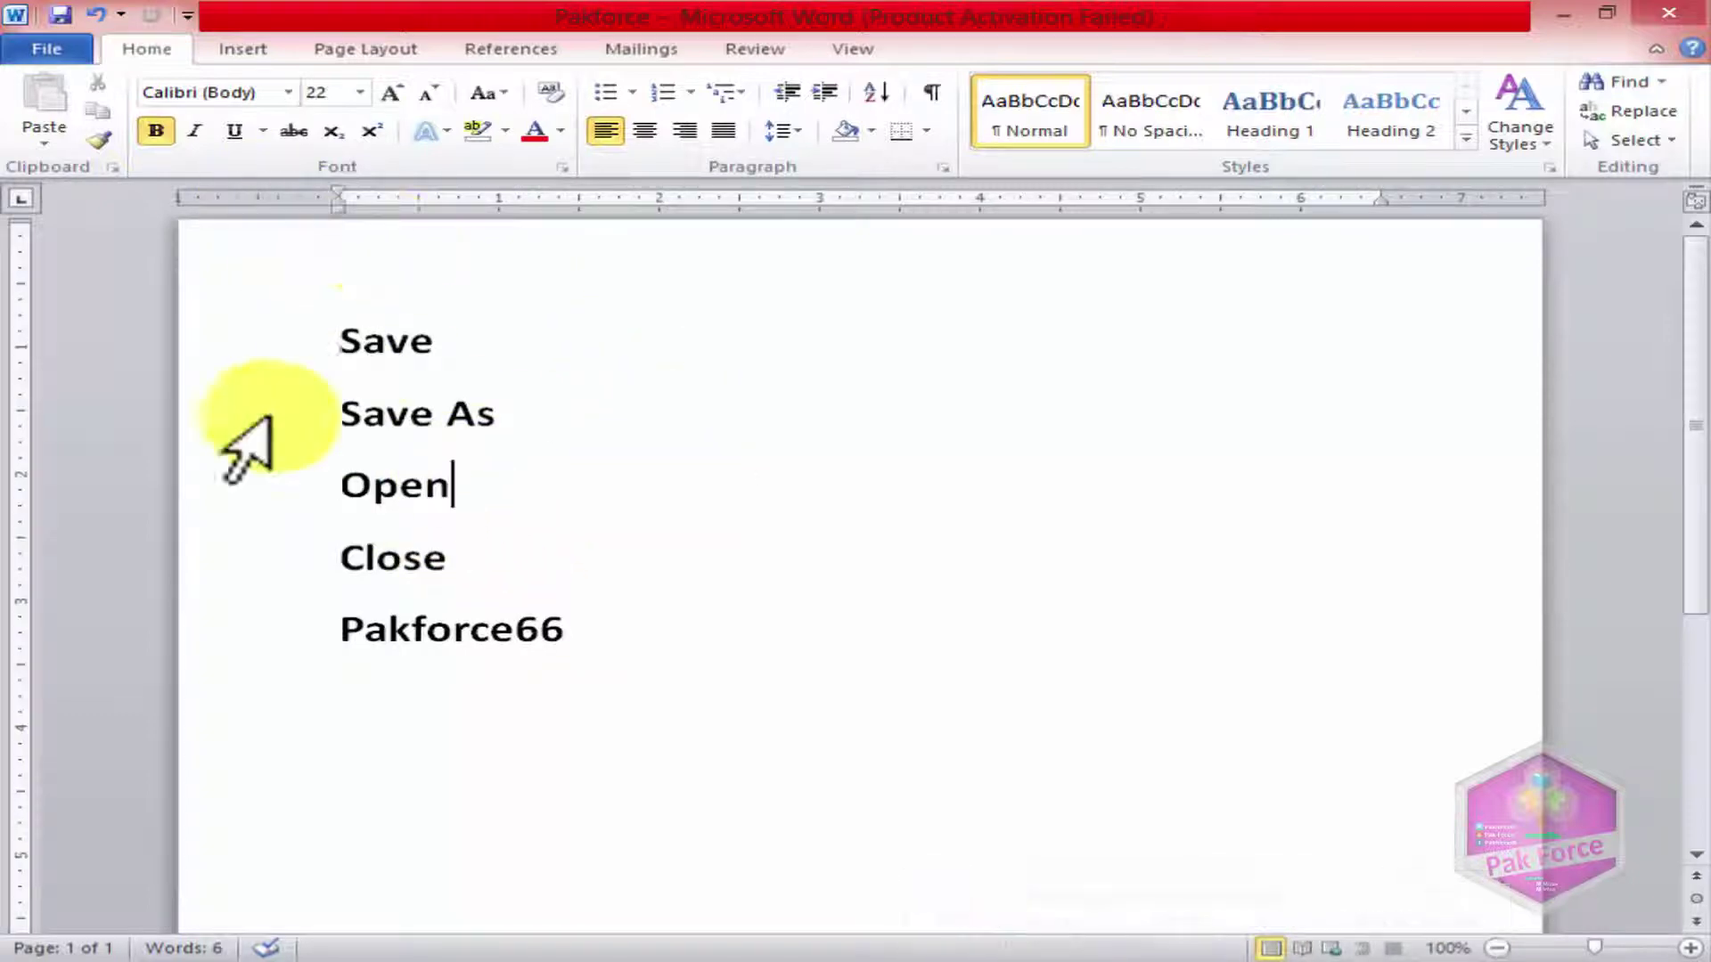
left_click(51, 48)
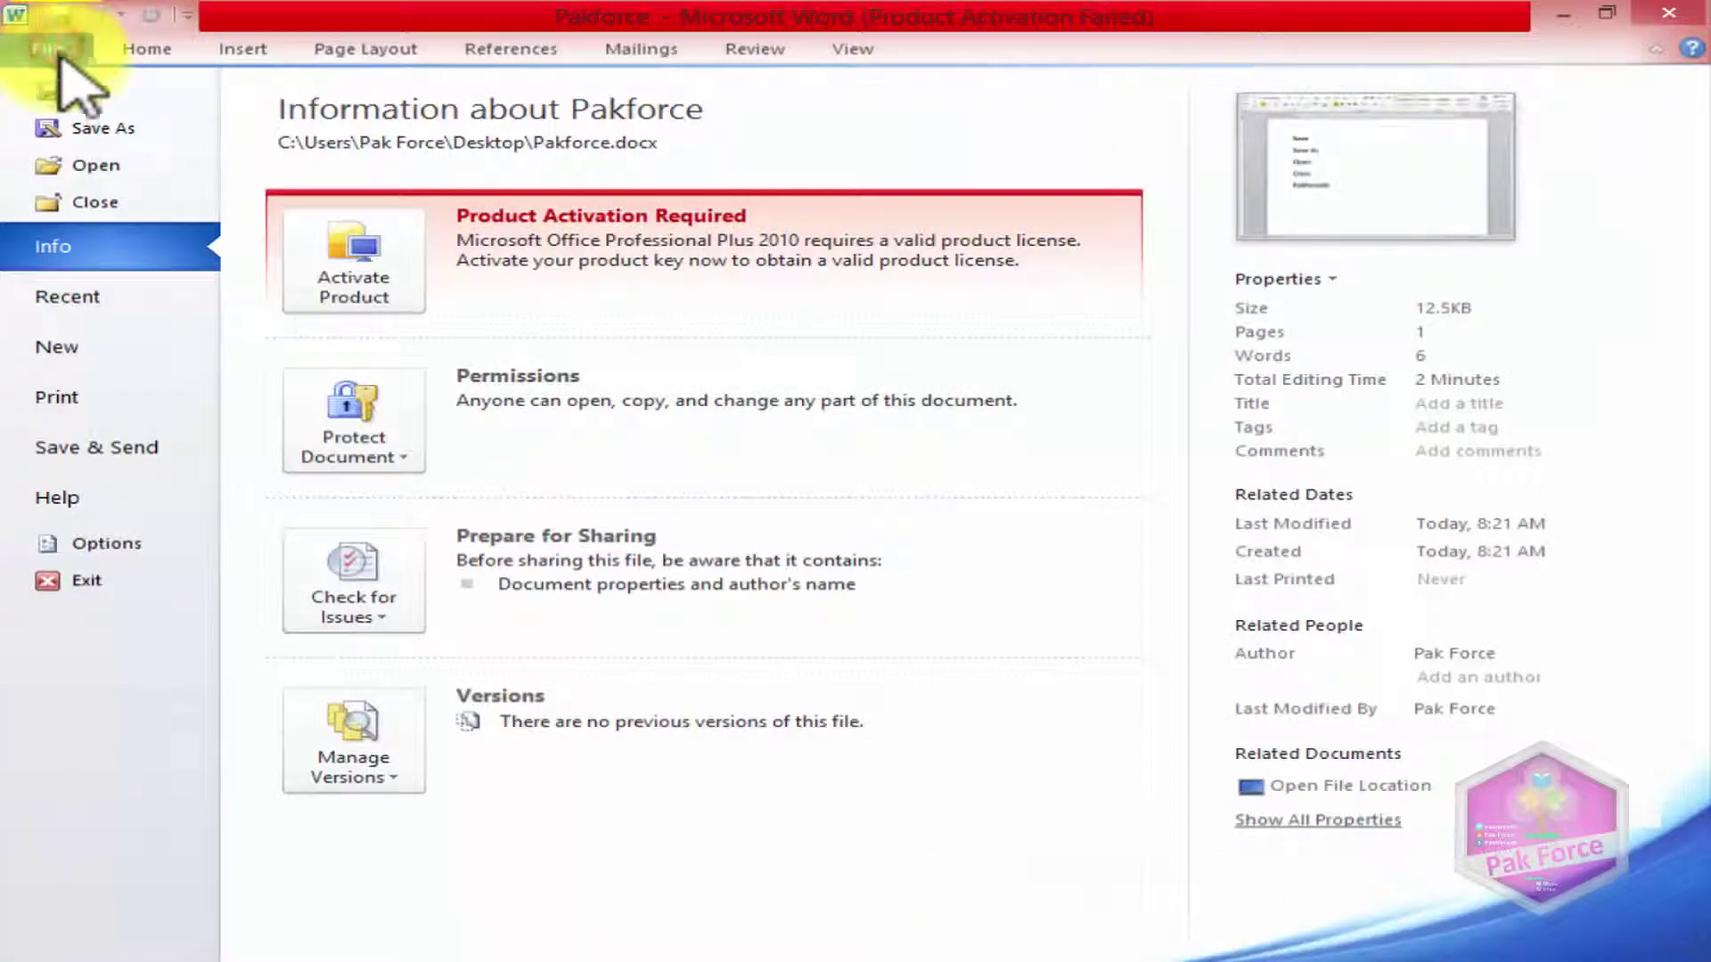
Step: Open Pakforce66 from the Desktop folder
left_click(85, 165)
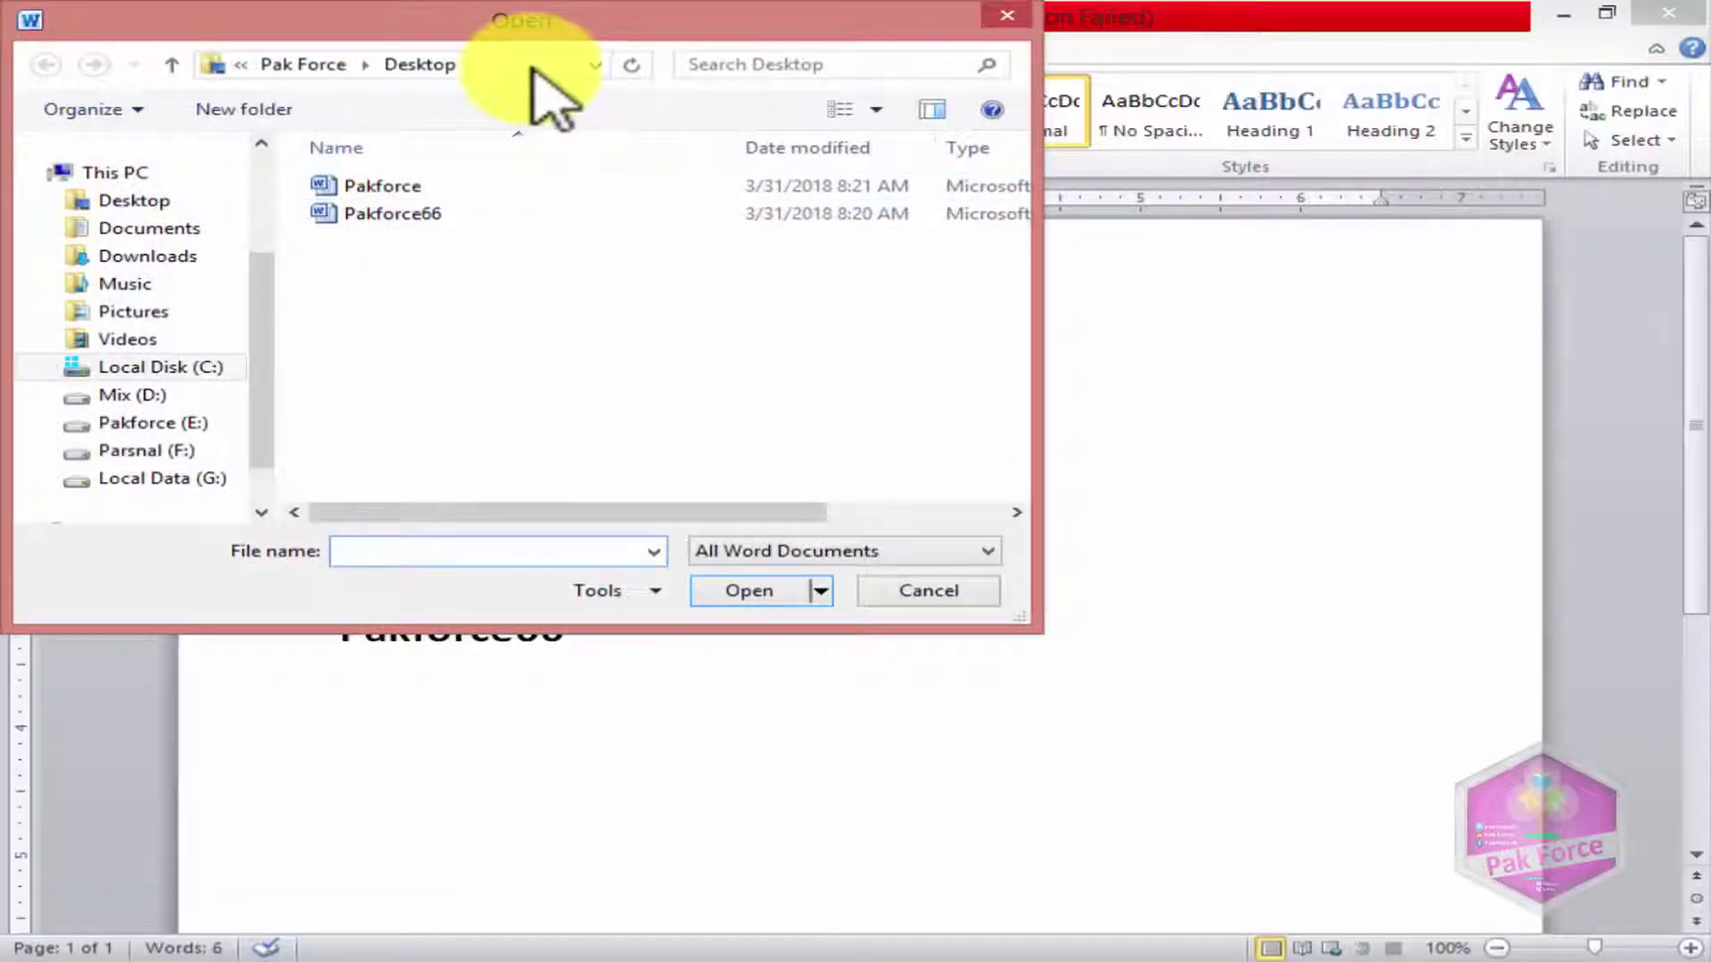
left_click(546, 27)
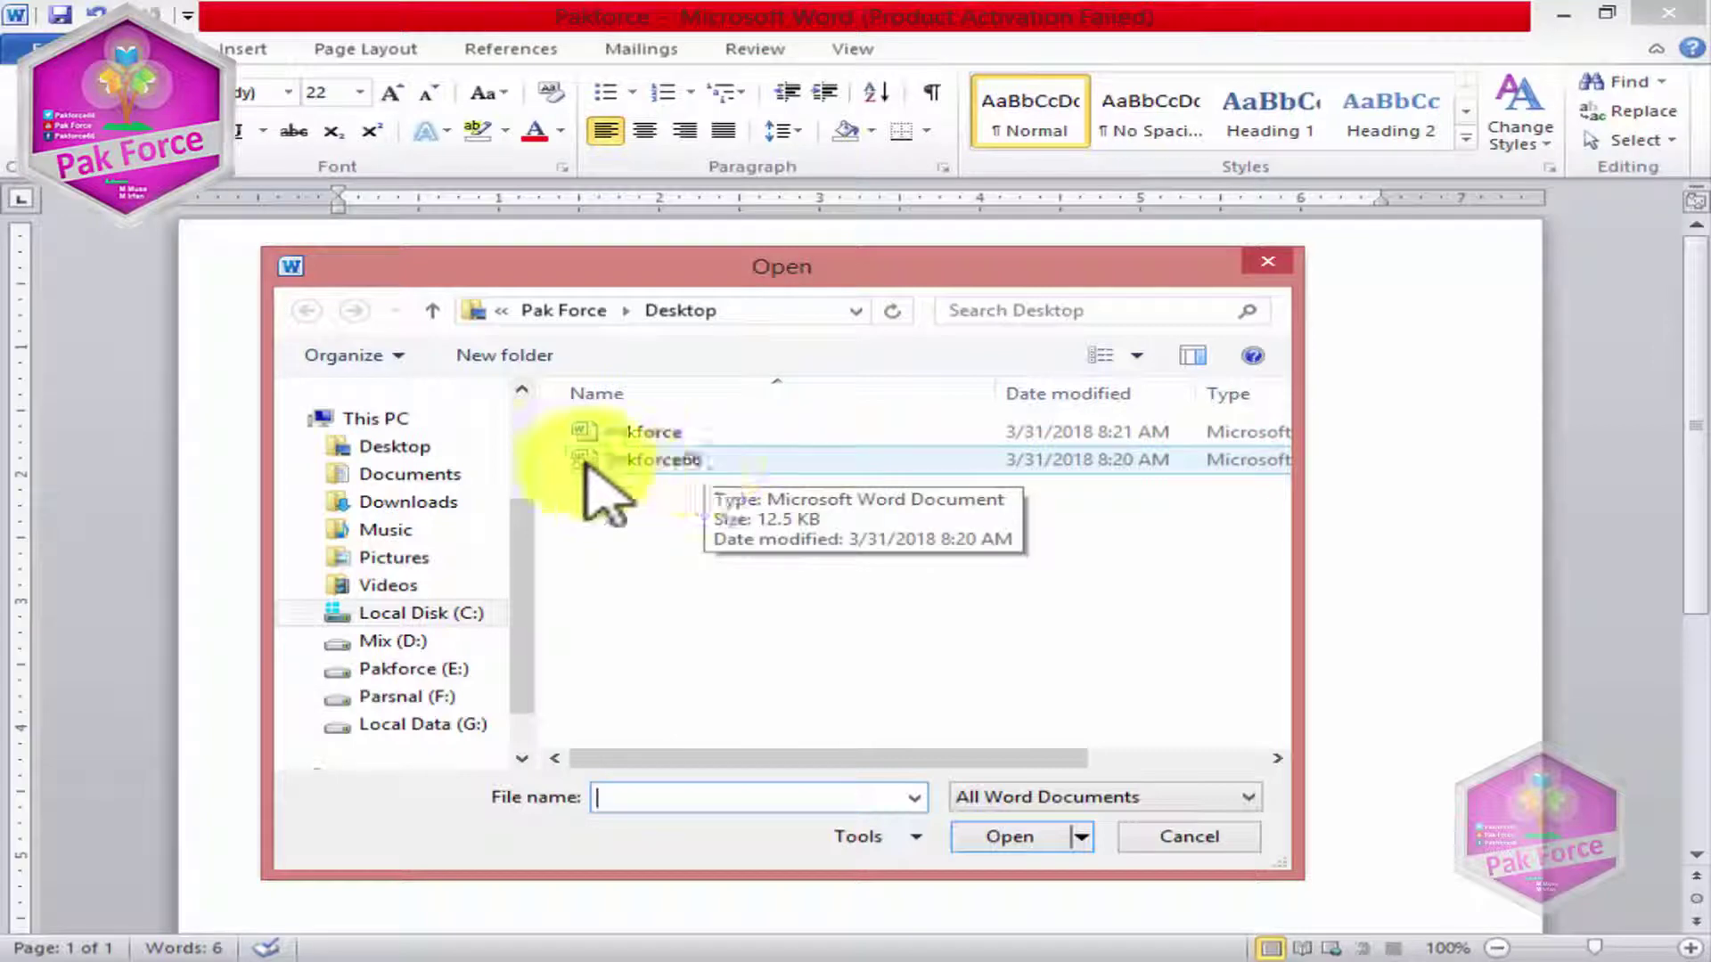
left_click(635, 461)
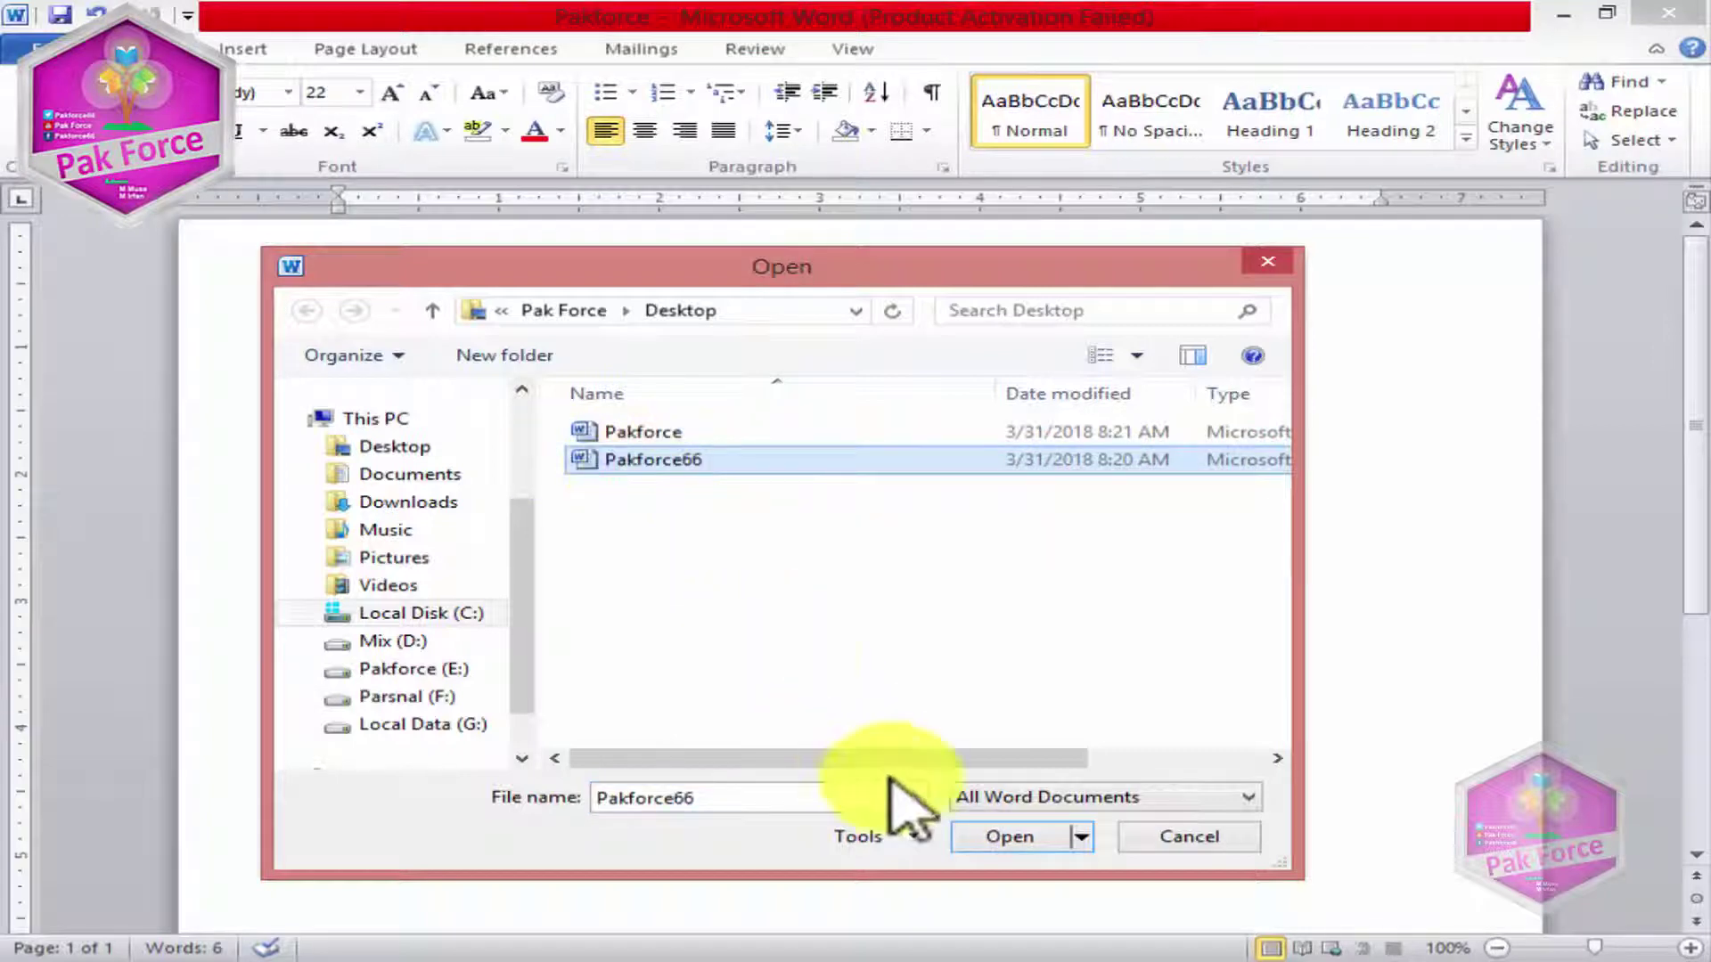
left_click(985, 840)
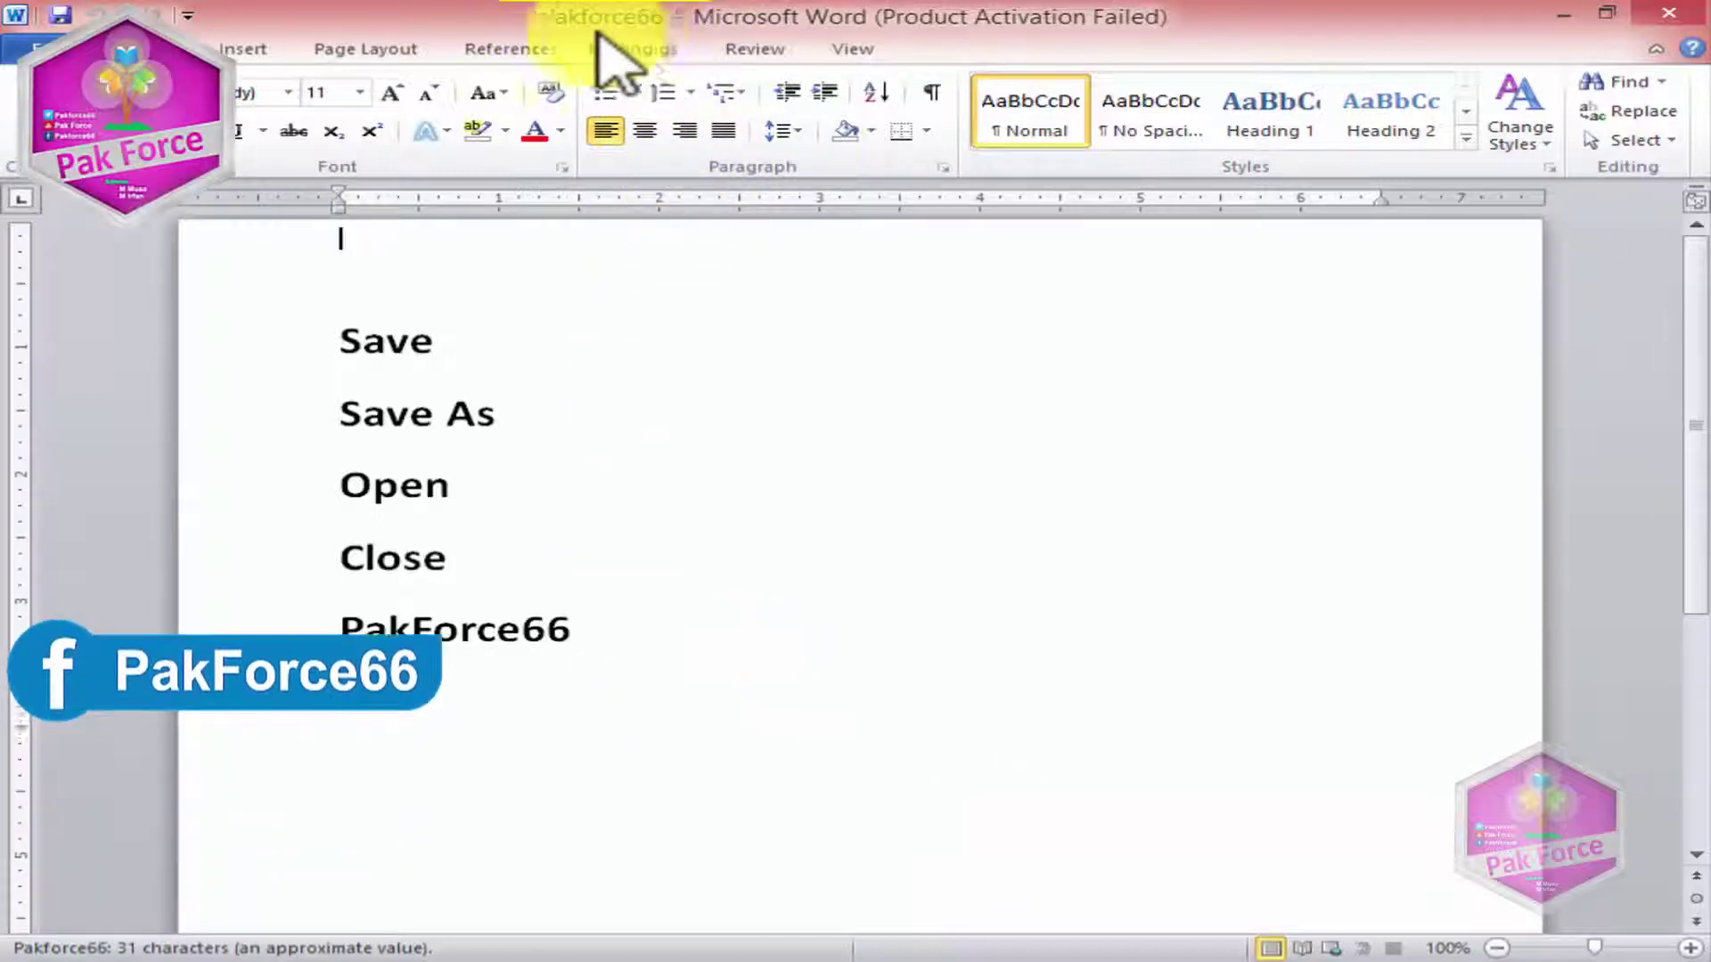
Step: Close Pakforce66 and show the file information of the remaining Pakforce document
left_click(512, 565)
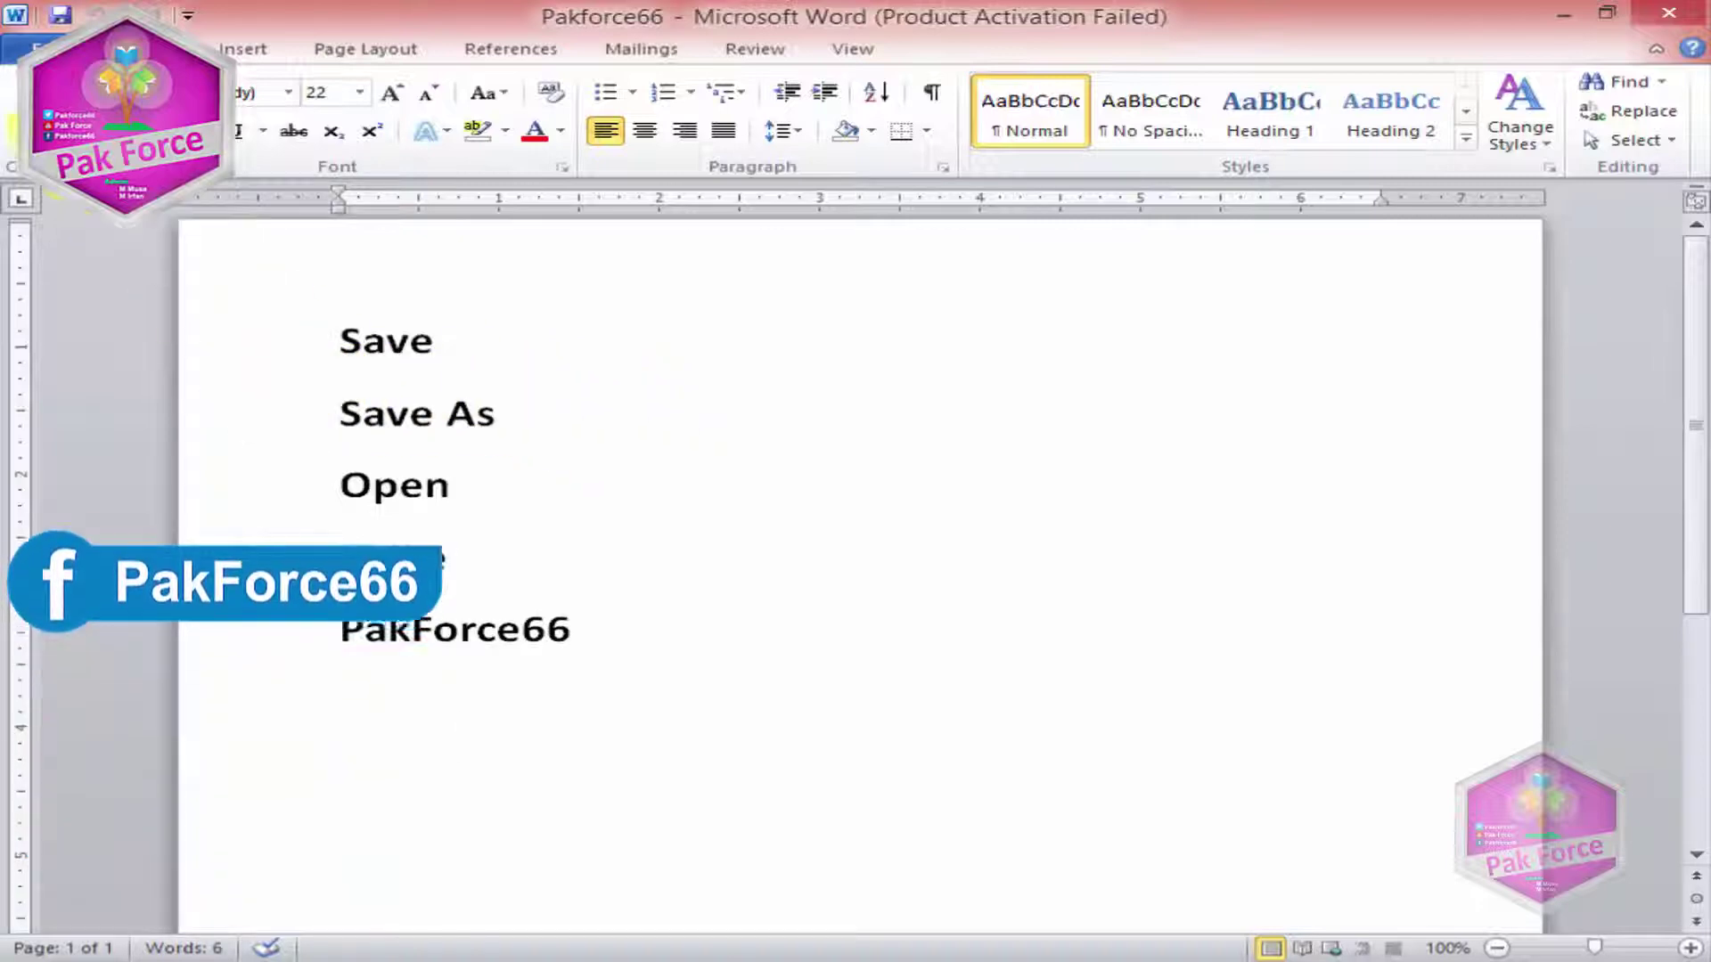
left_click(36, 49)
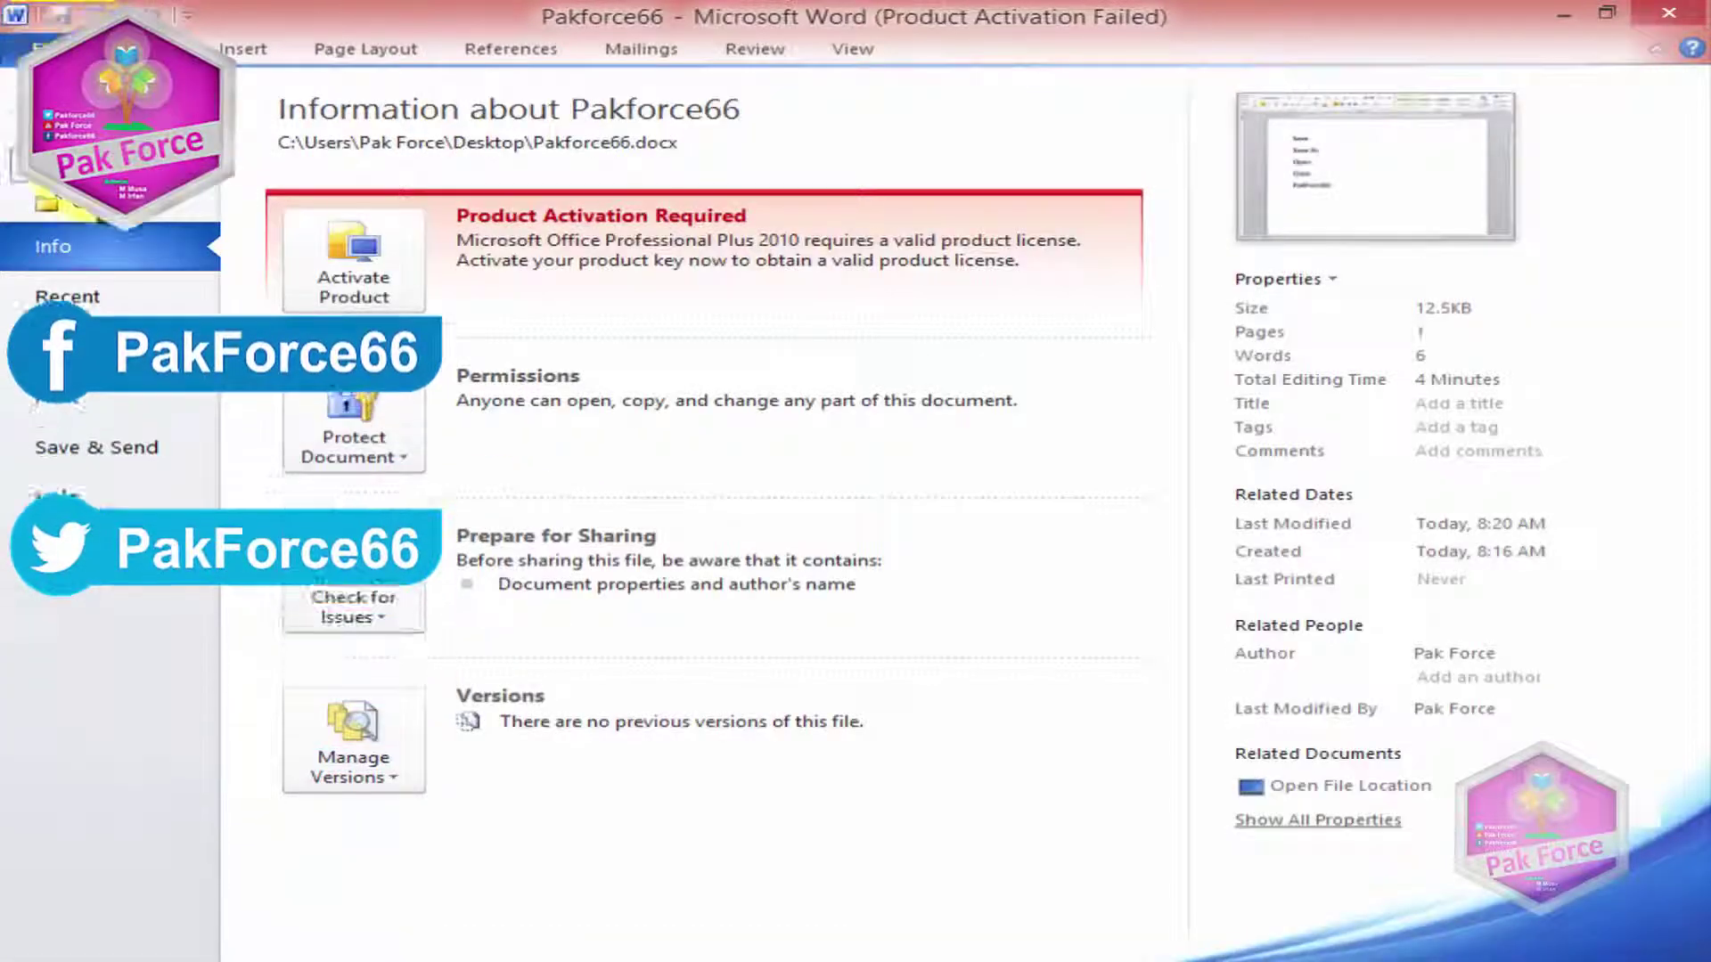
left_click(100, 211)
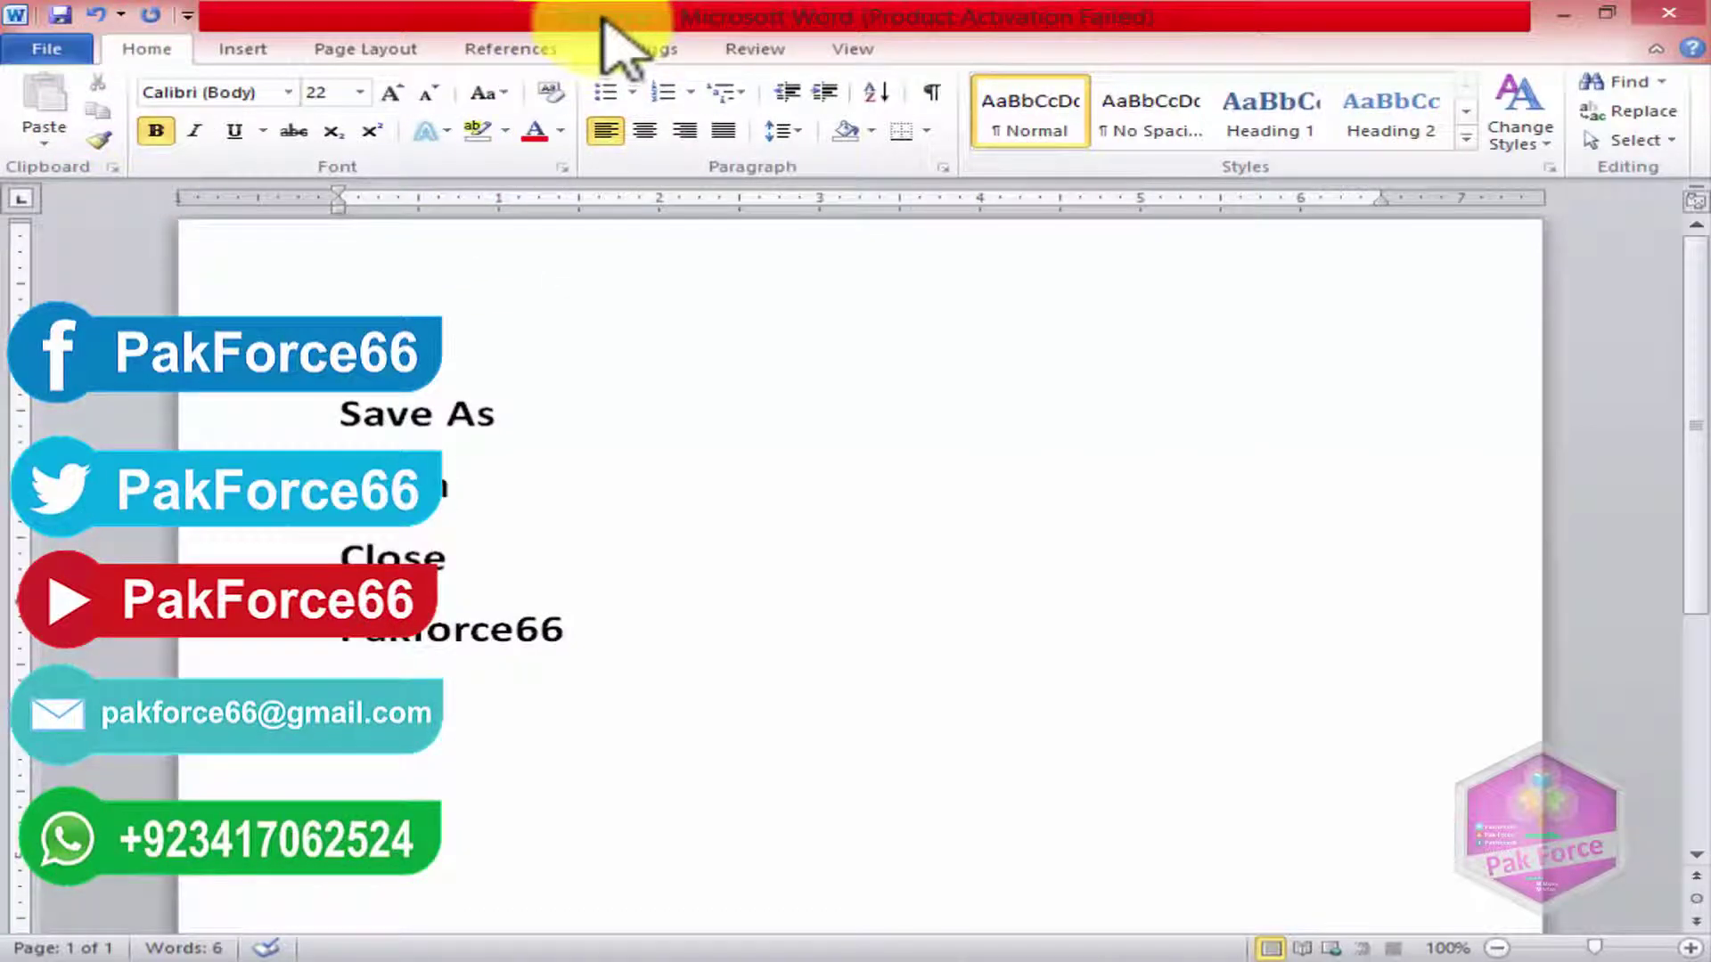
left_click(49, 49)
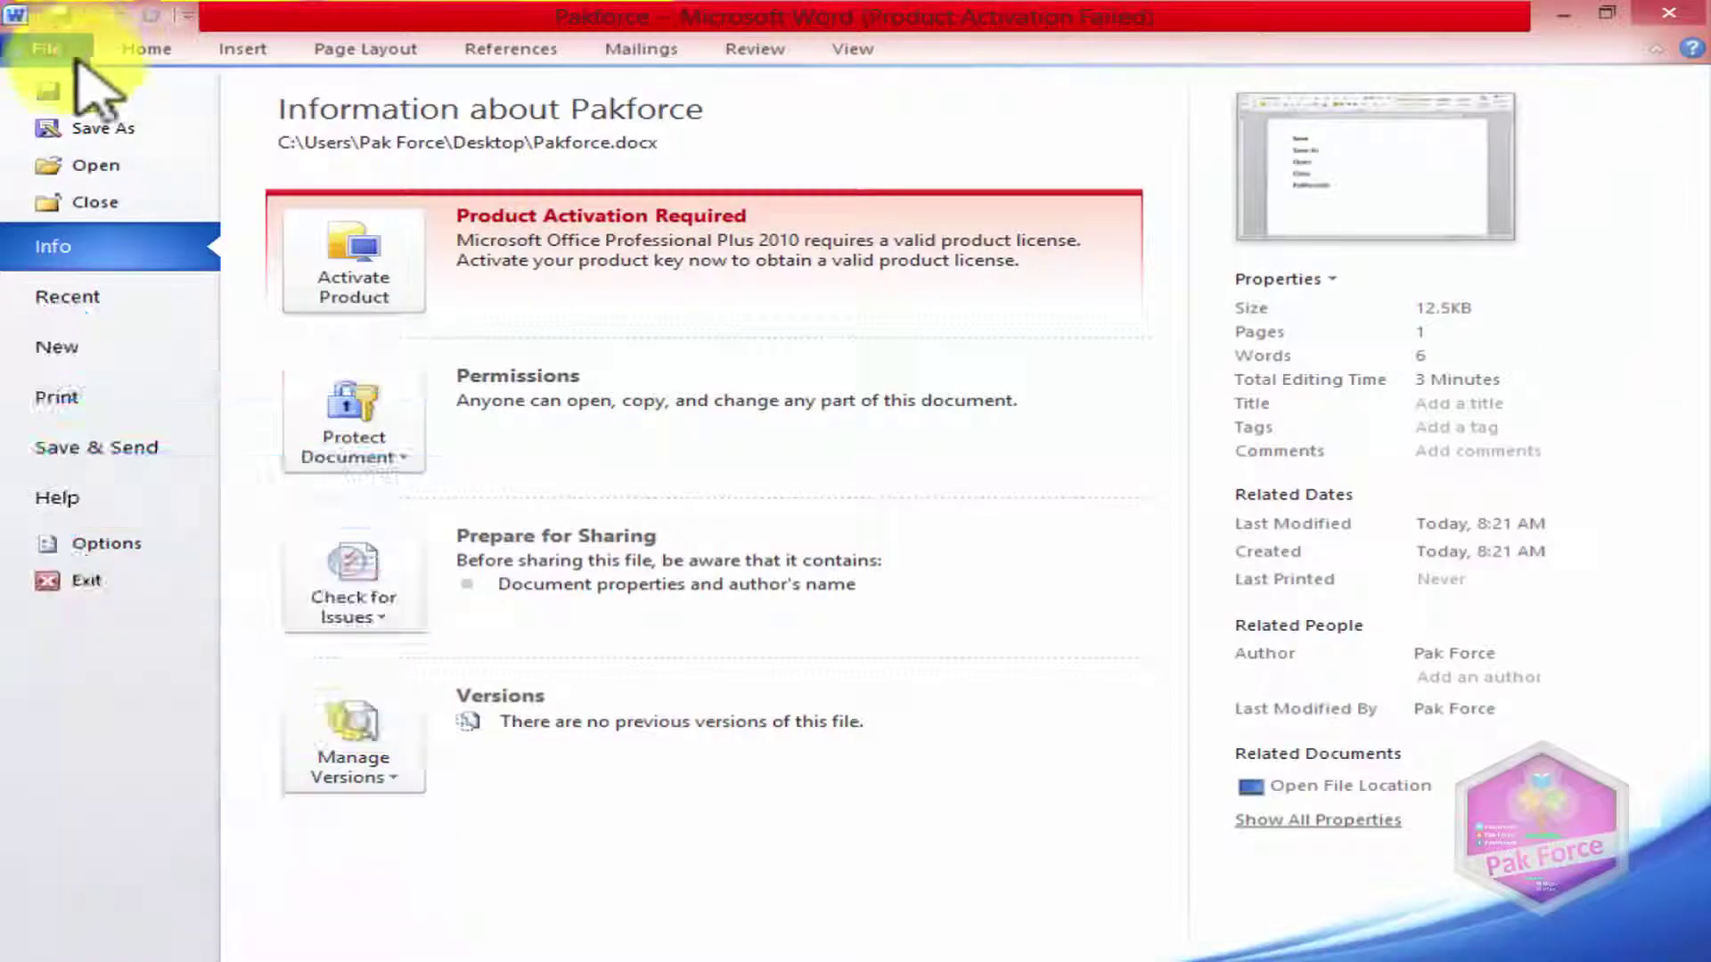
Step: Close Pakforce.docx from the File menu, leaving Word with no document open
left_click(123, 201)
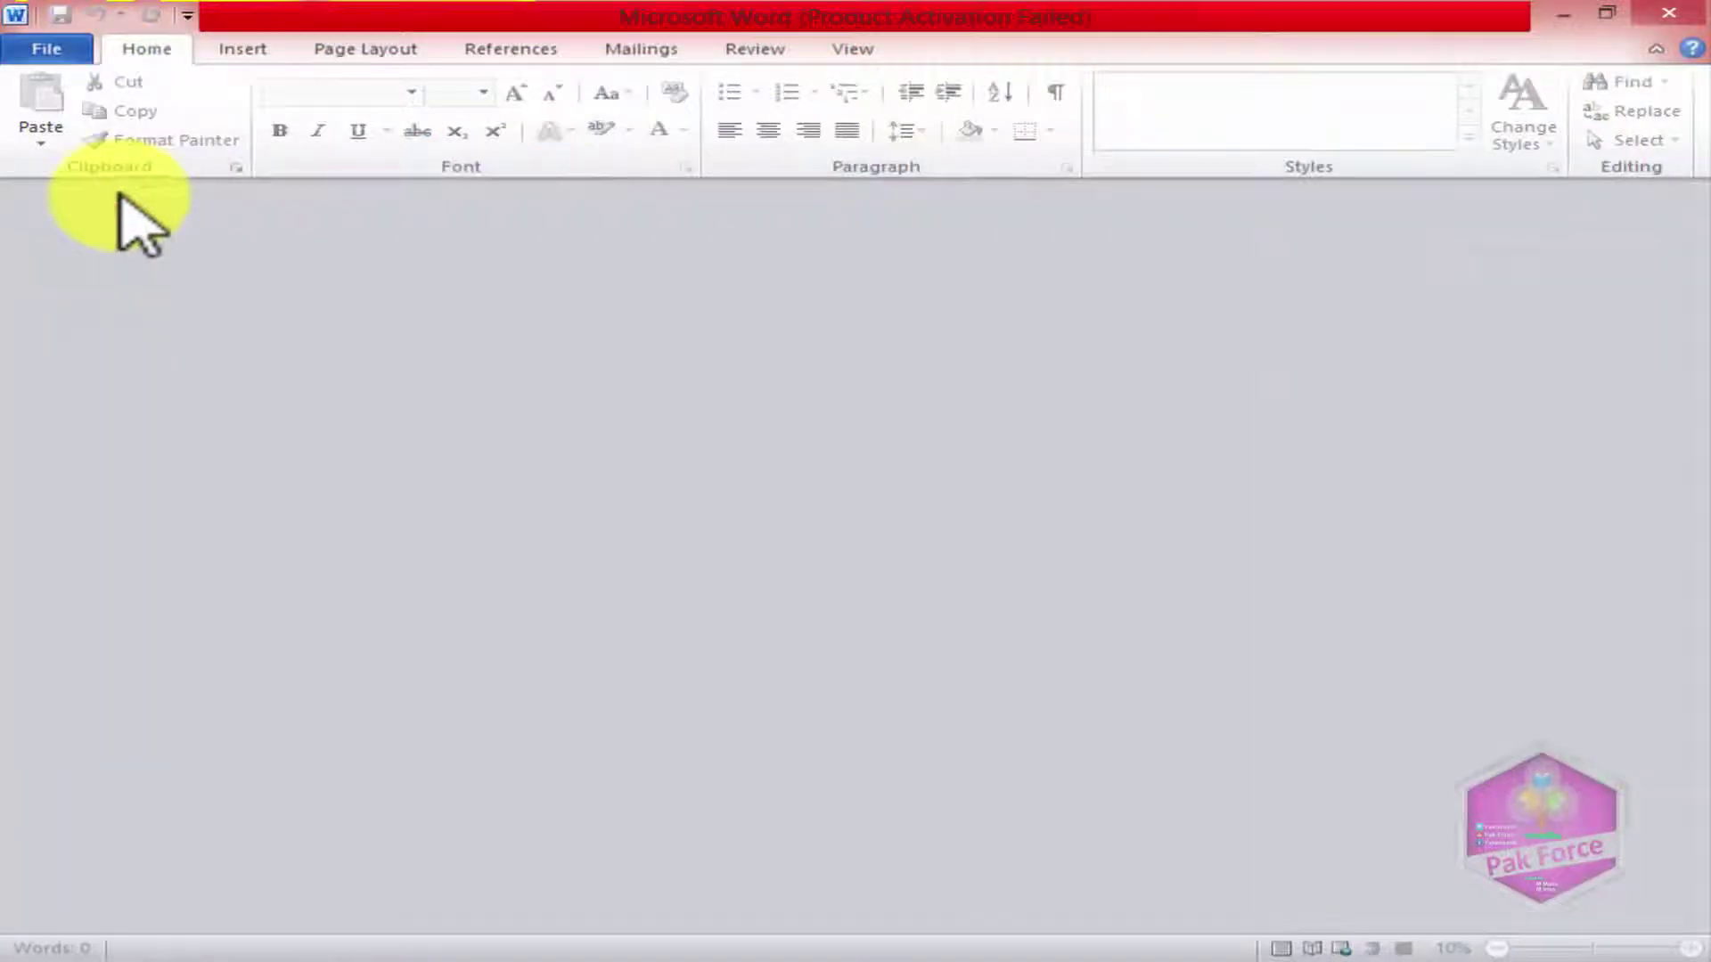